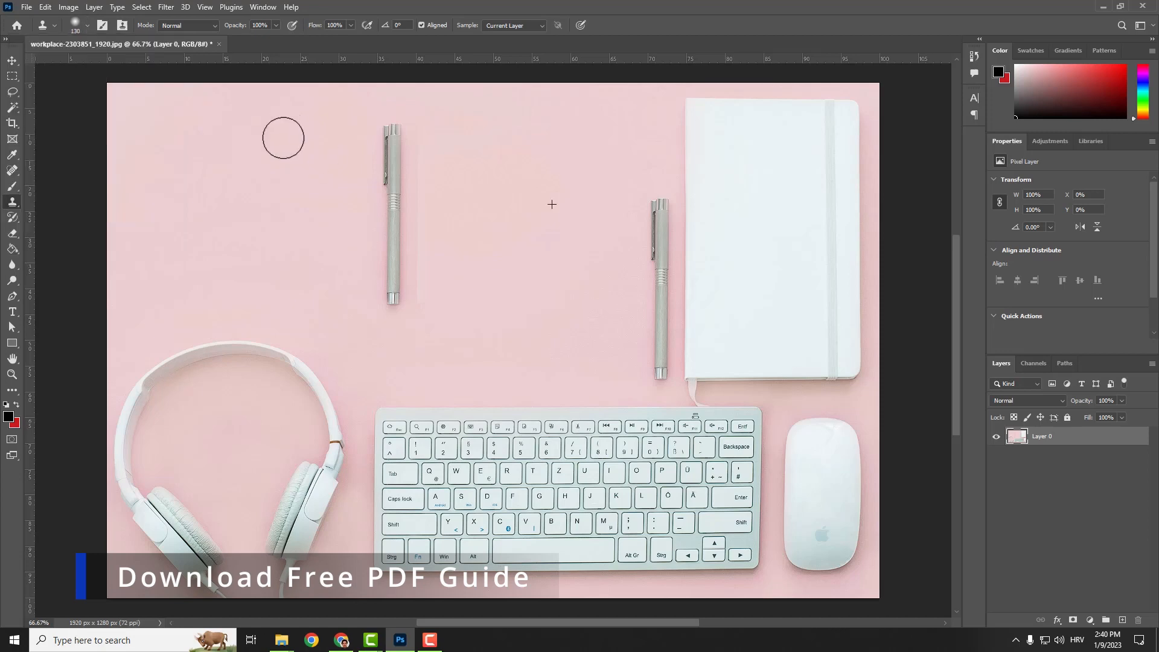
Step: Paint over the upper part of the pen beside the notebook with the Healing Brush
right_click(12, 170)
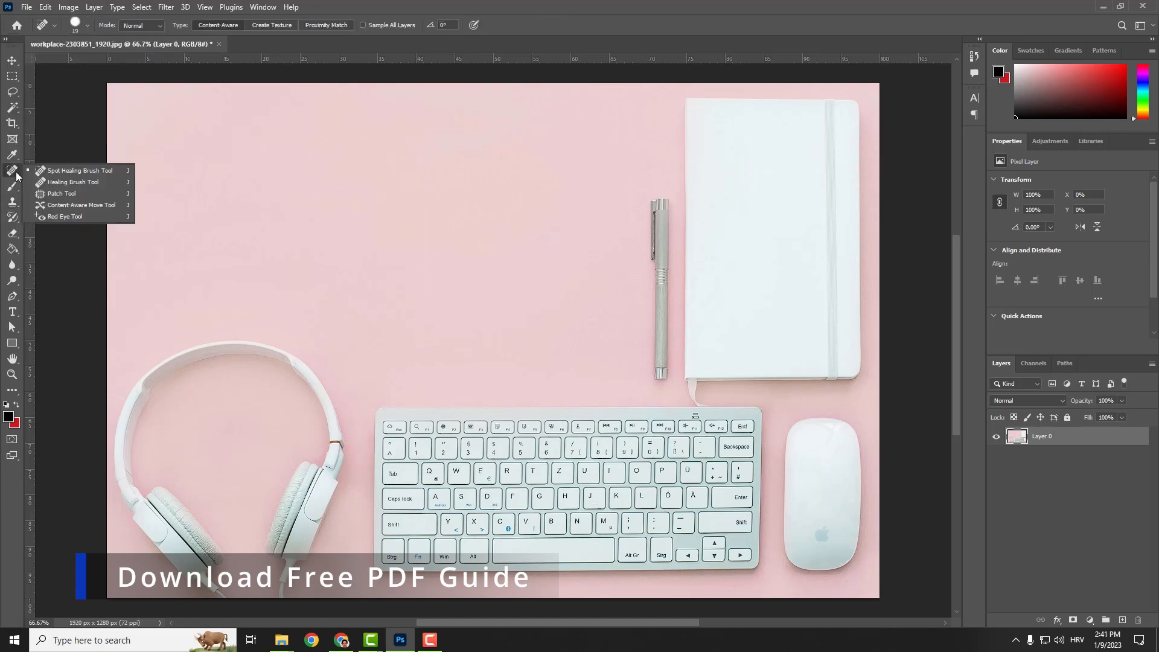
left_click(90, 181)
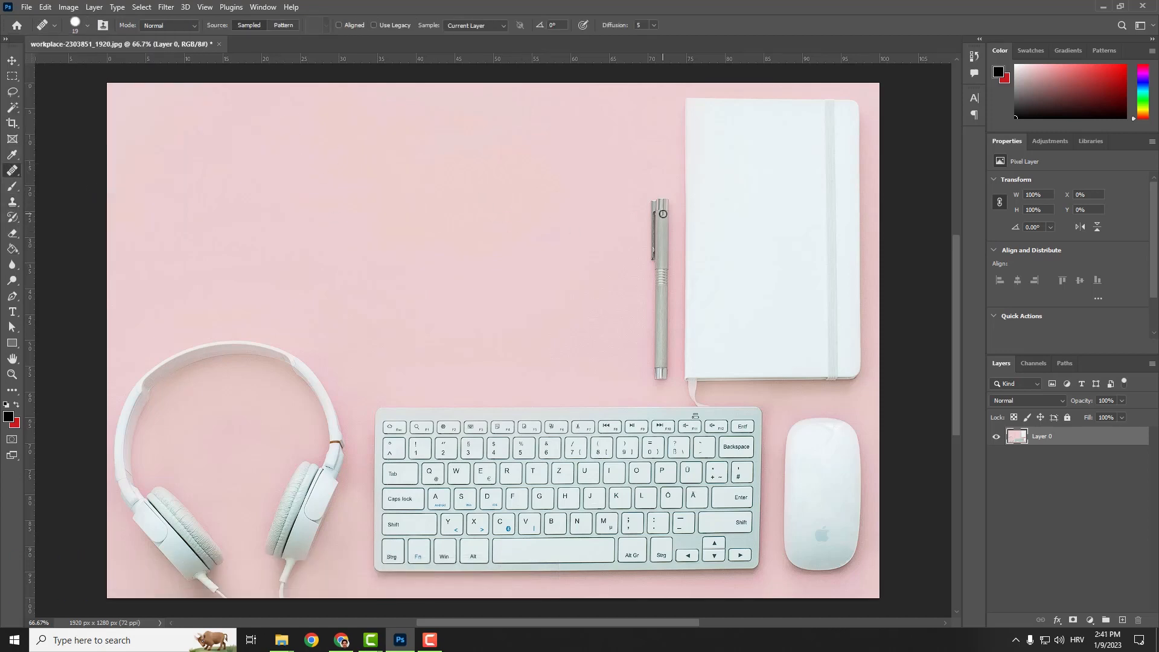
mouse_move(612, 198)
left_mouse_down()
mouse_move(577, 194)
mouse_move(594, 205)
mouse_move(652, 195)
mouse_move(662, 234)
left_mouse_up()
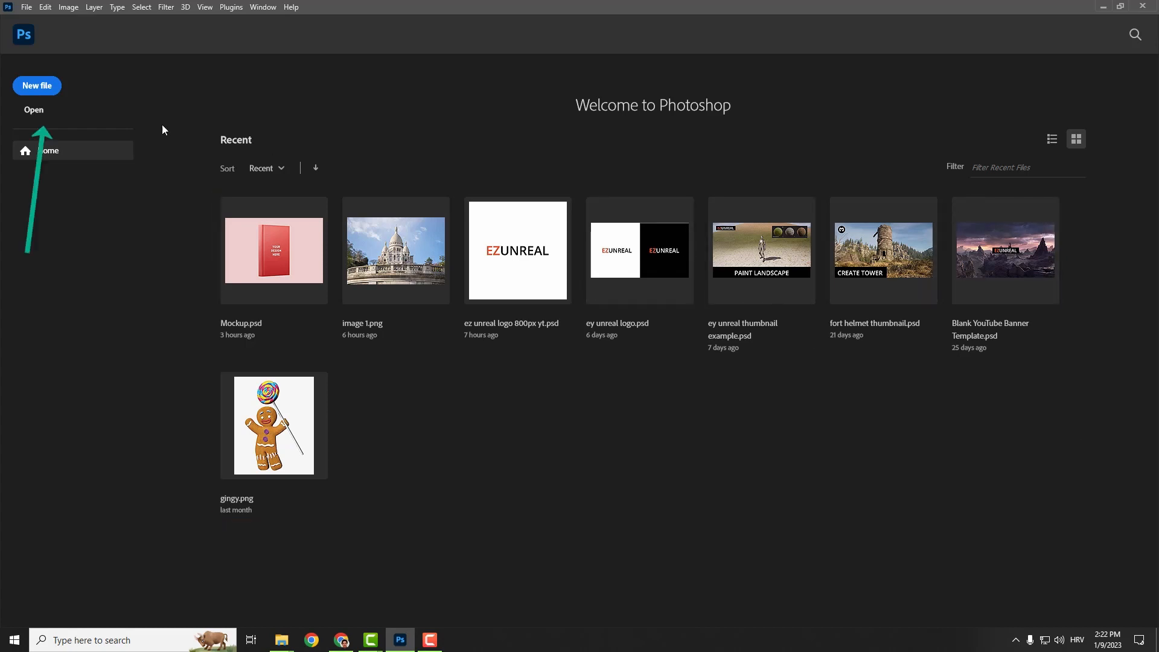
Step: Create a new blank document from the Default Photoshop Size photo preset, 7 x 5 in at 300 ppi
left_click(37, 111)
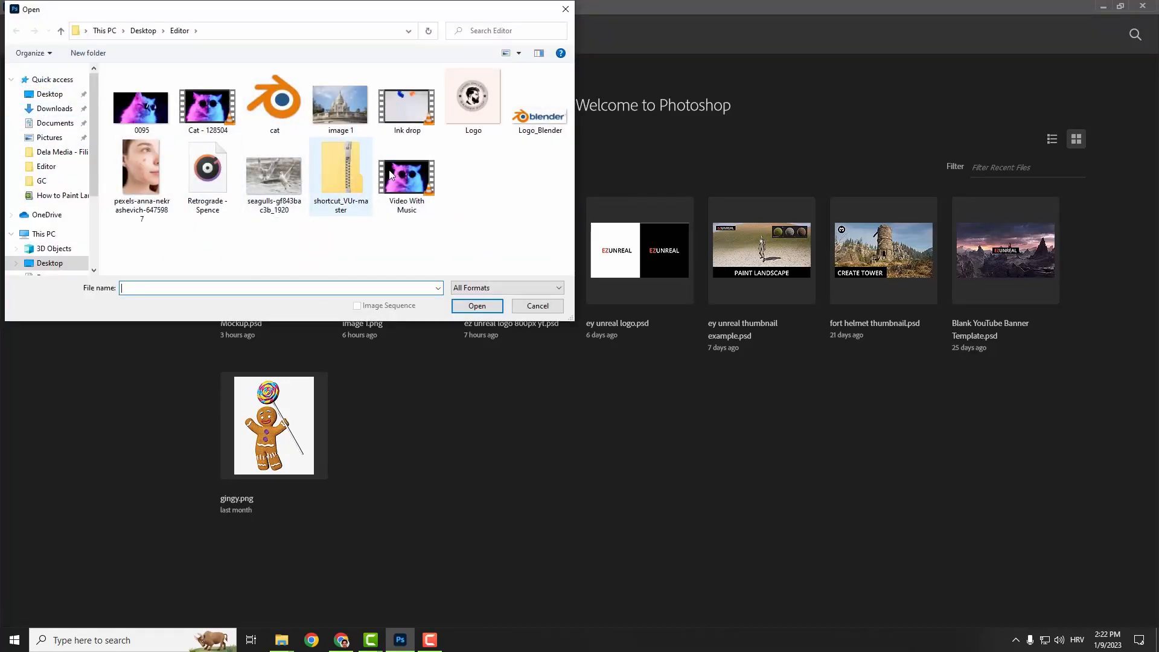
left_click(563, 9)
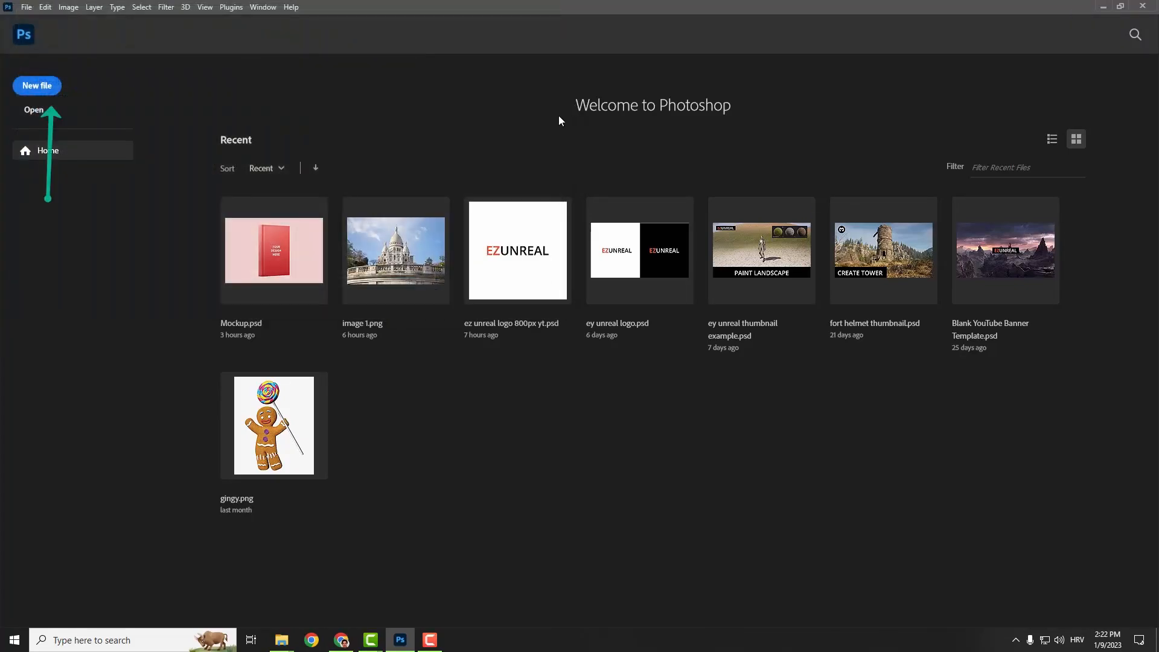
left_click(46, 90)
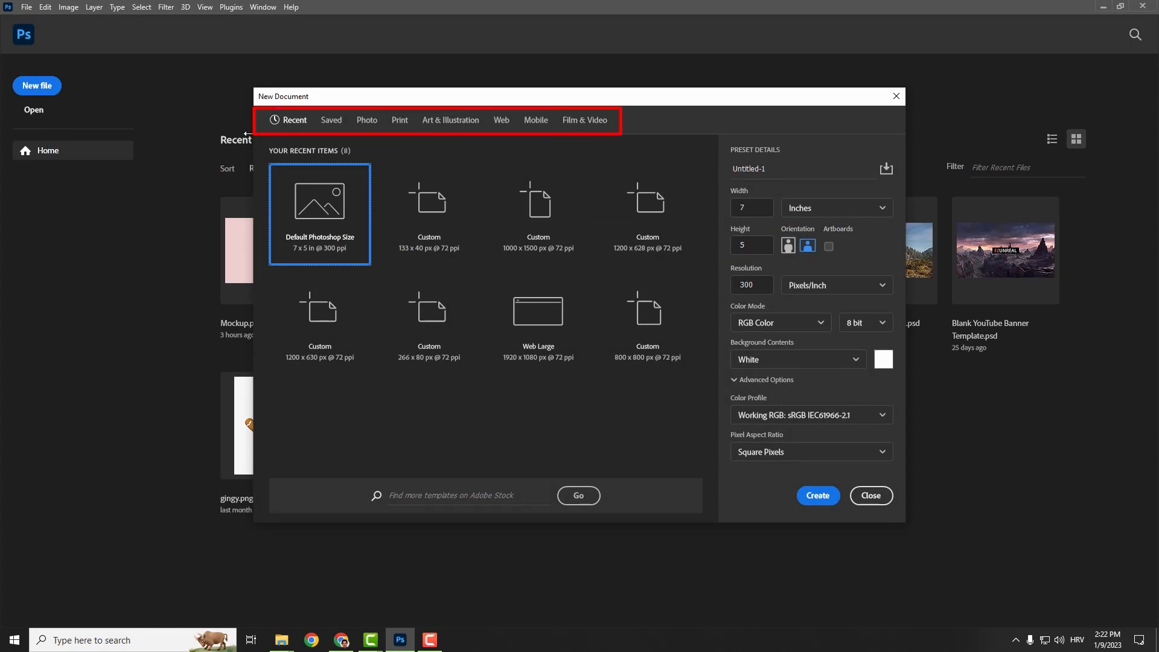
left_click(367, 120)
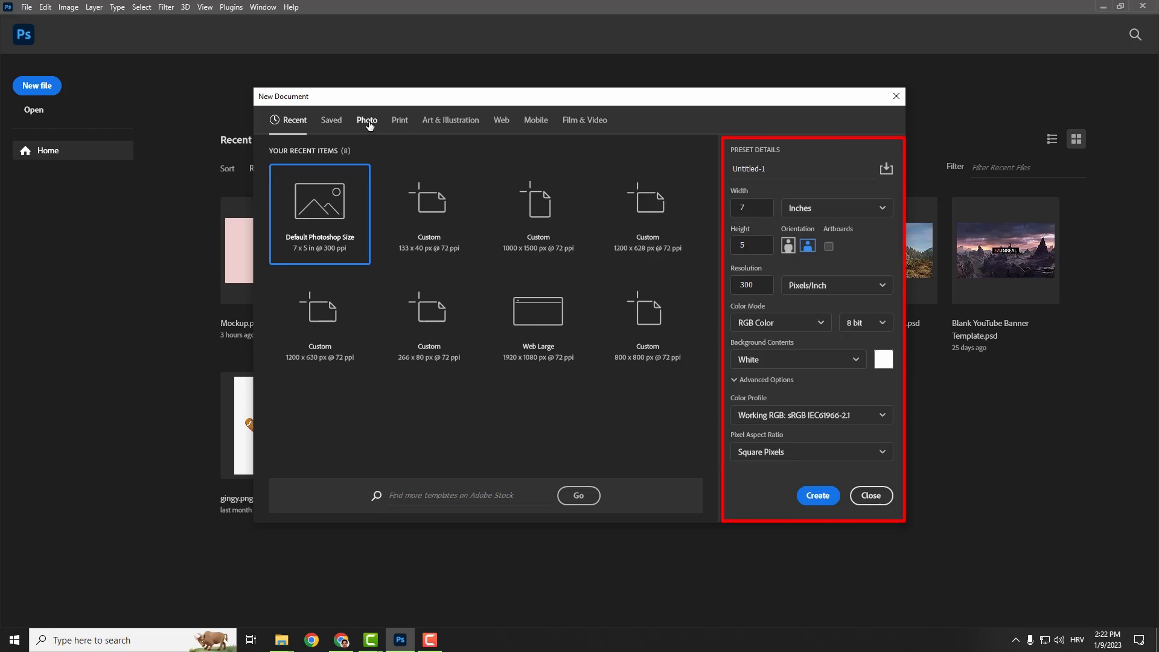
left_click(400, 120)
left_click(501, 120)
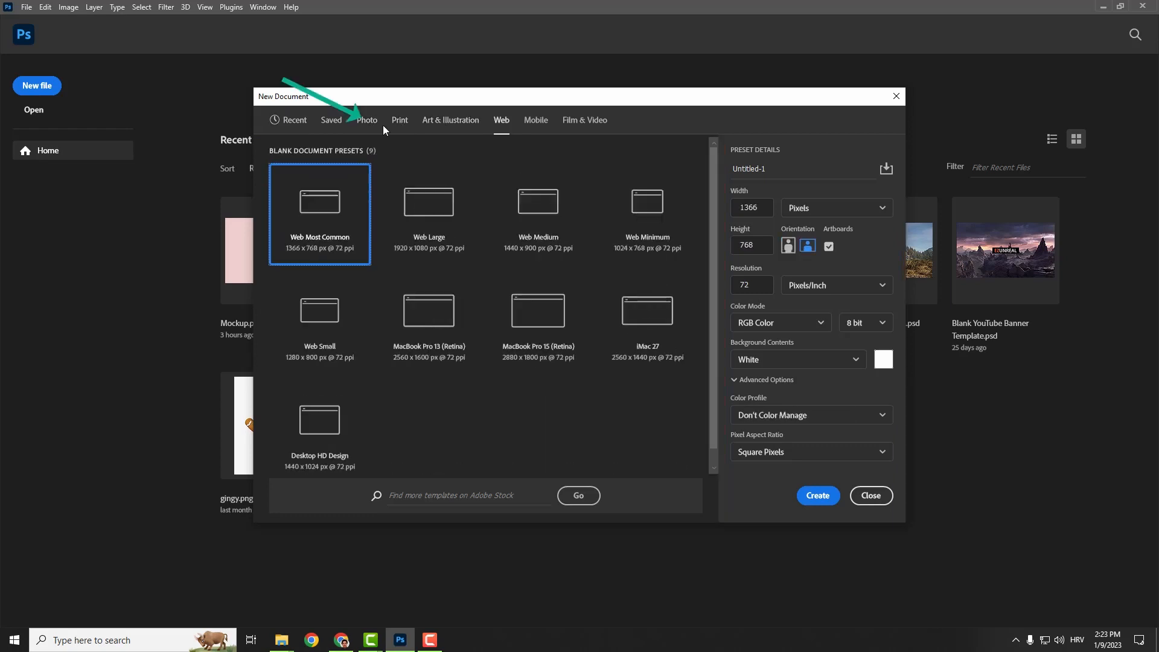
left_click(379, 126)
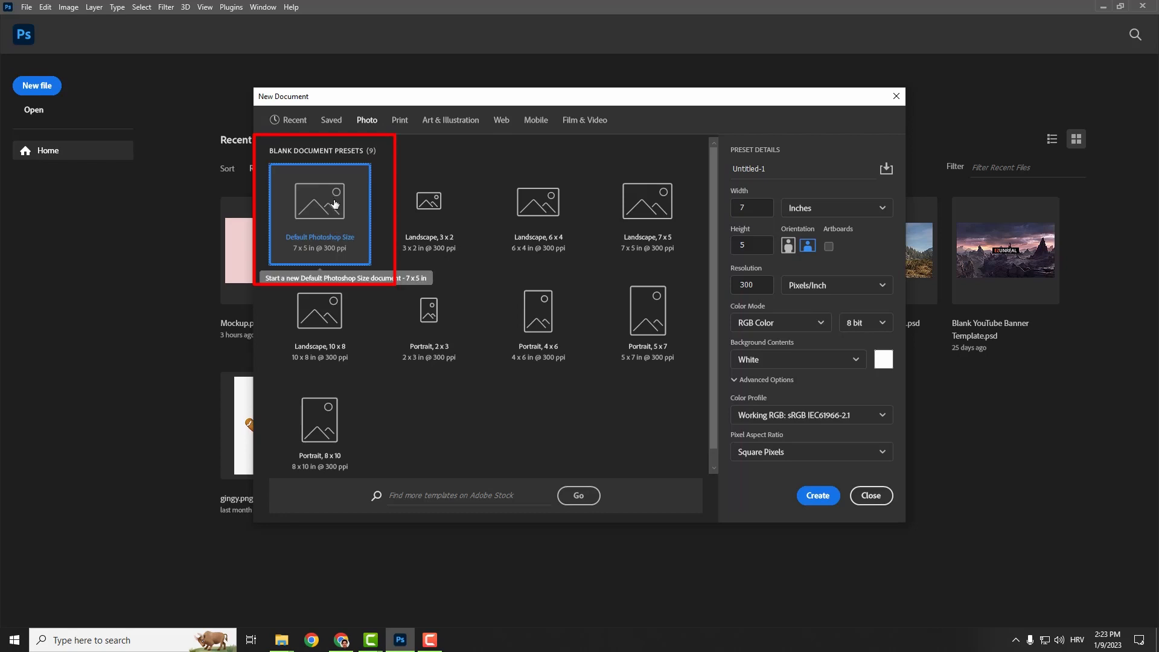
left_click(817, 496)
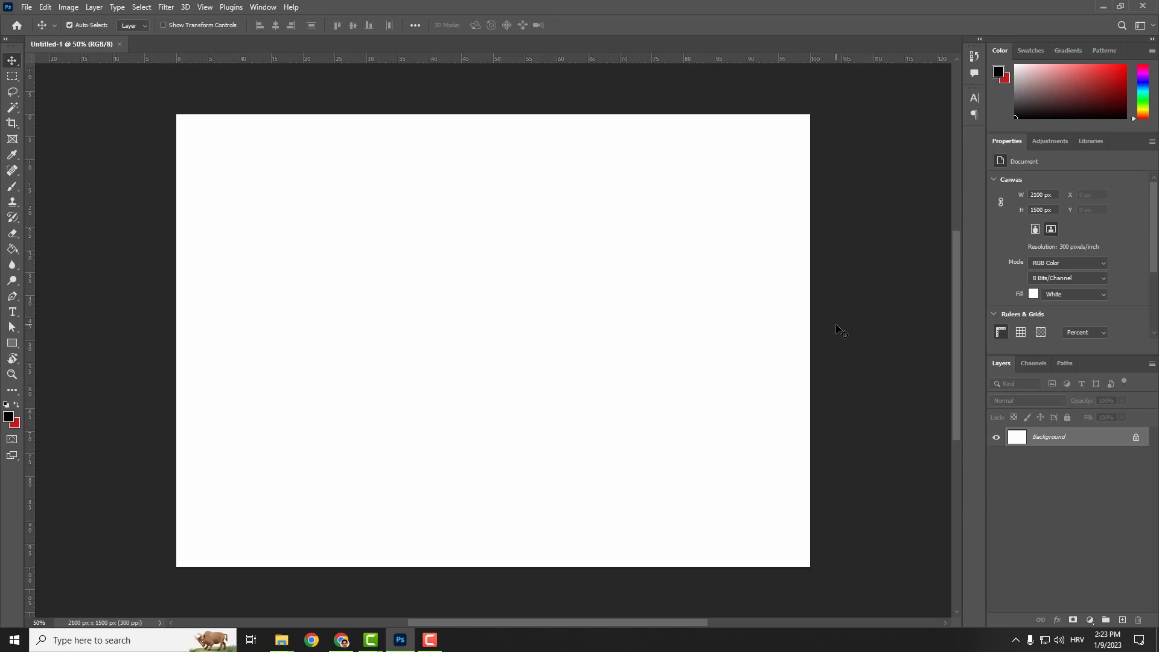
left_click(45, 7)
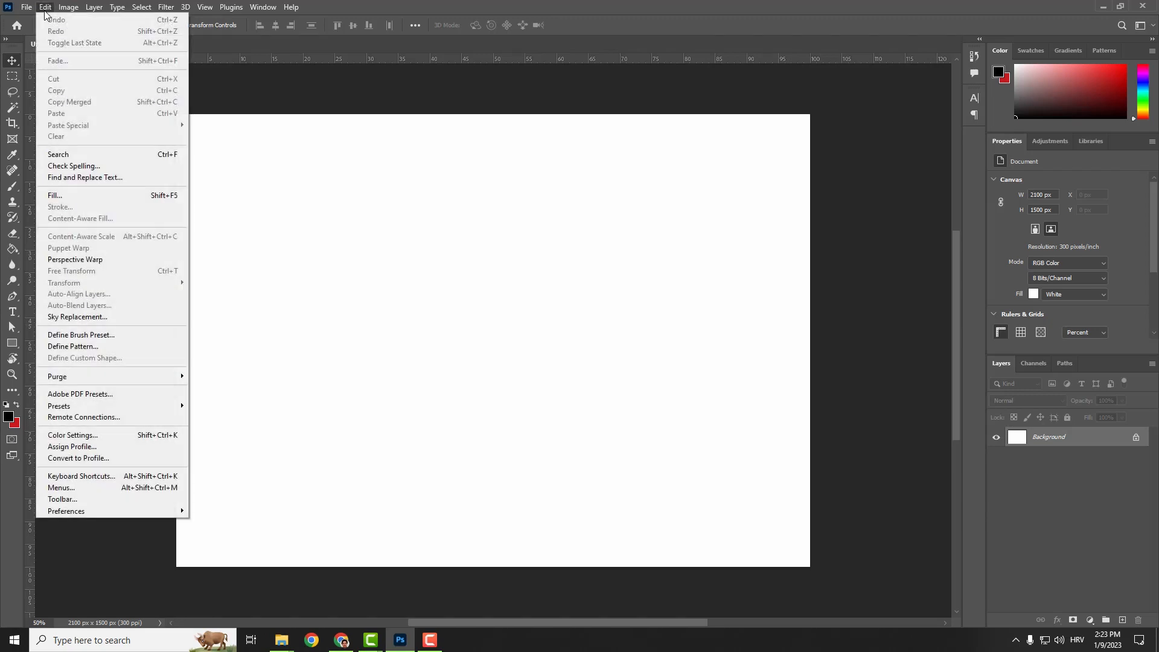
mouse_move(68, 7)
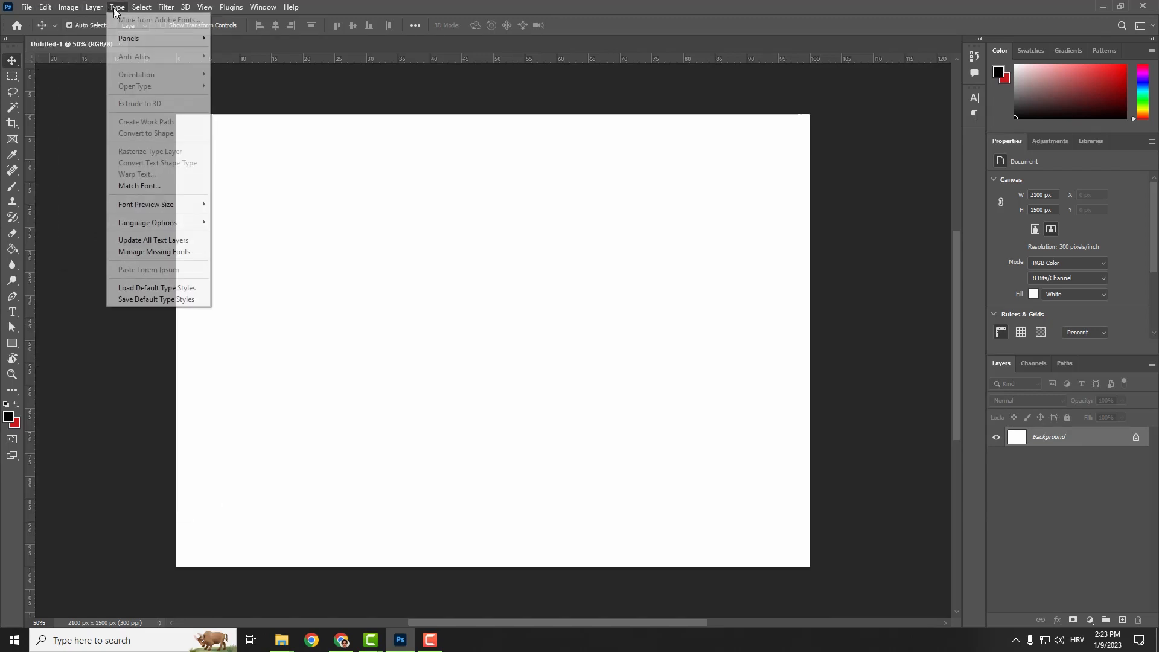
mouse_move(137, 12)
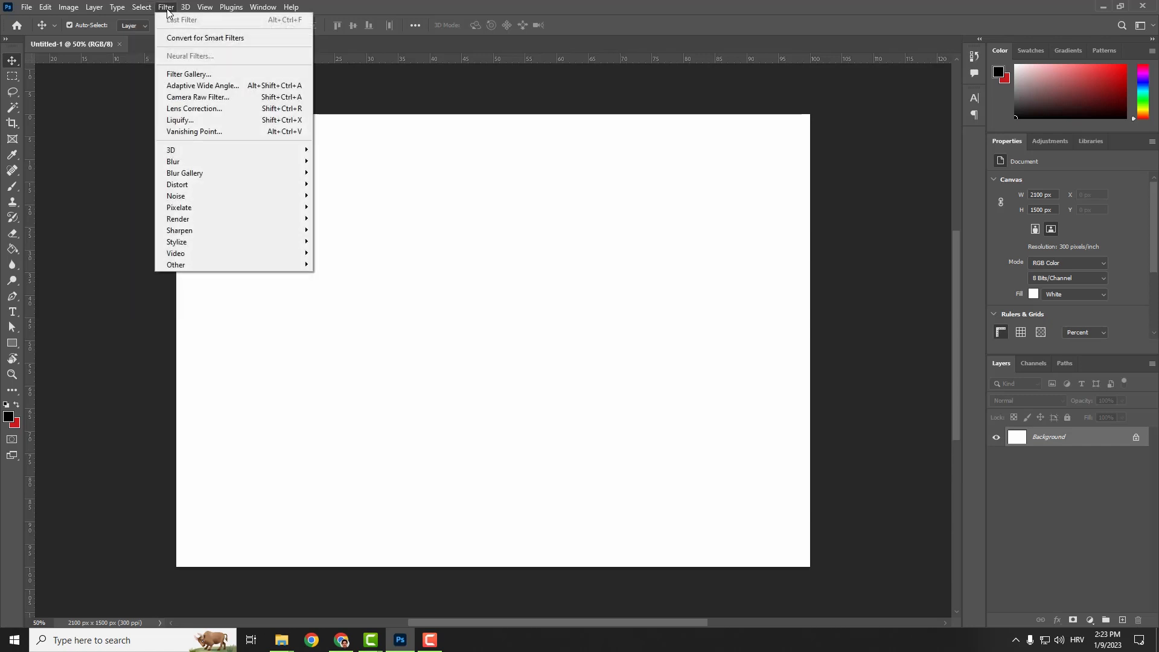
left_click(408, 90)
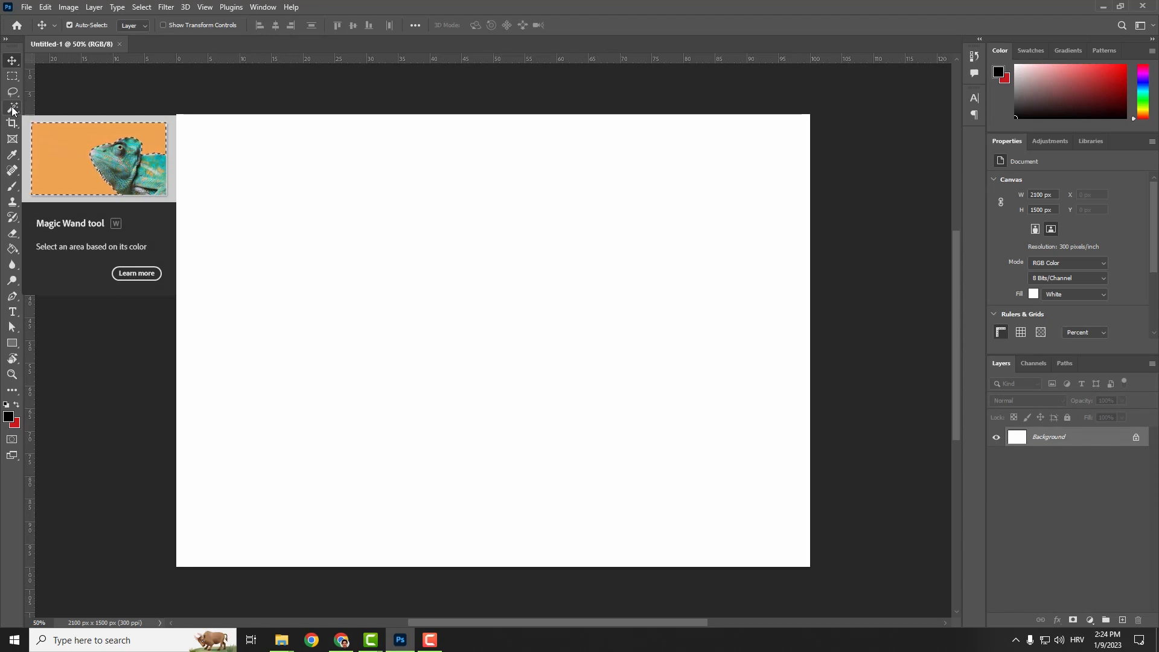
left_click(12, 202)
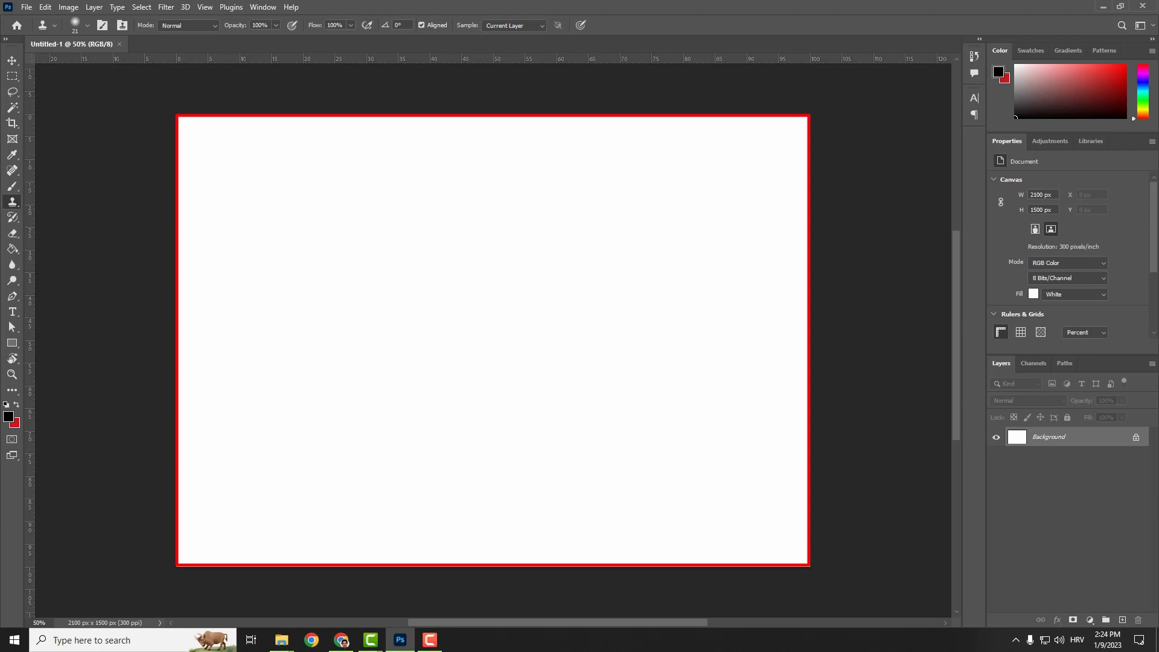
Step: Apply the Essentials (Default) workspace
left_click(263, 7)
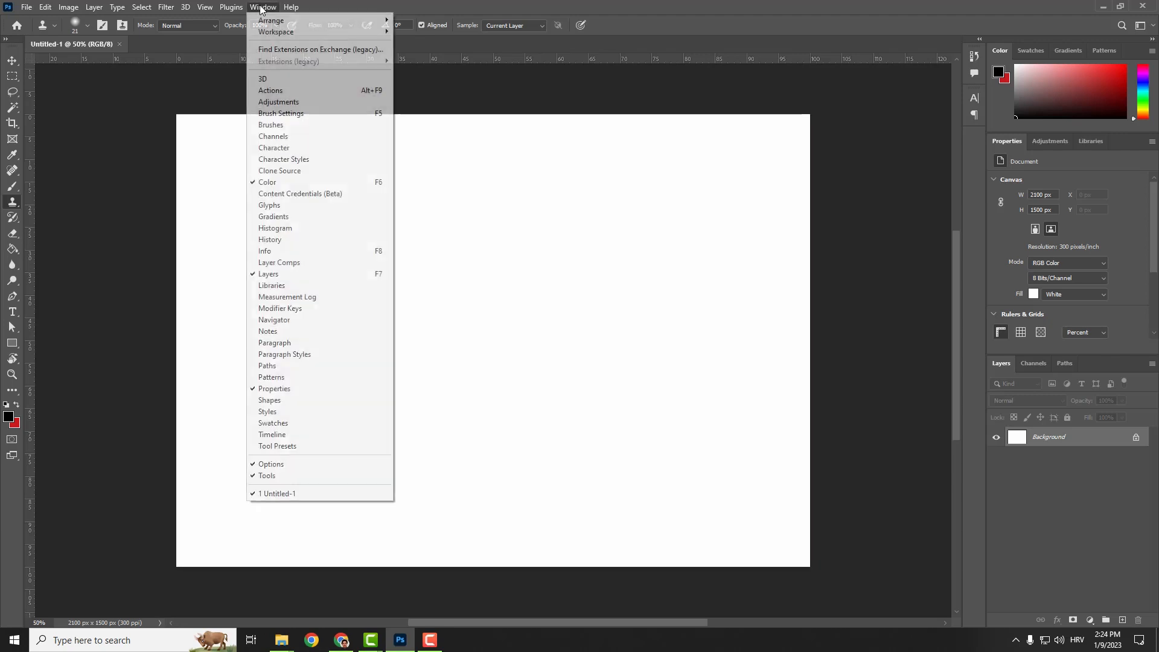
mouse_move(266, 36)
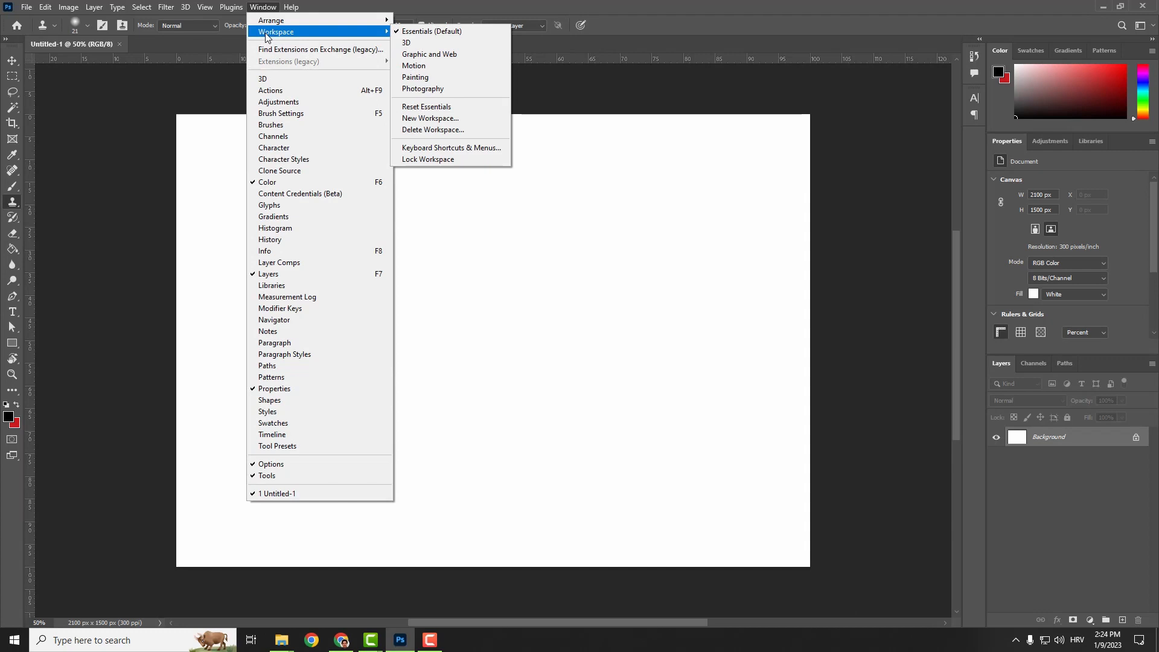
left_click(447, 34)
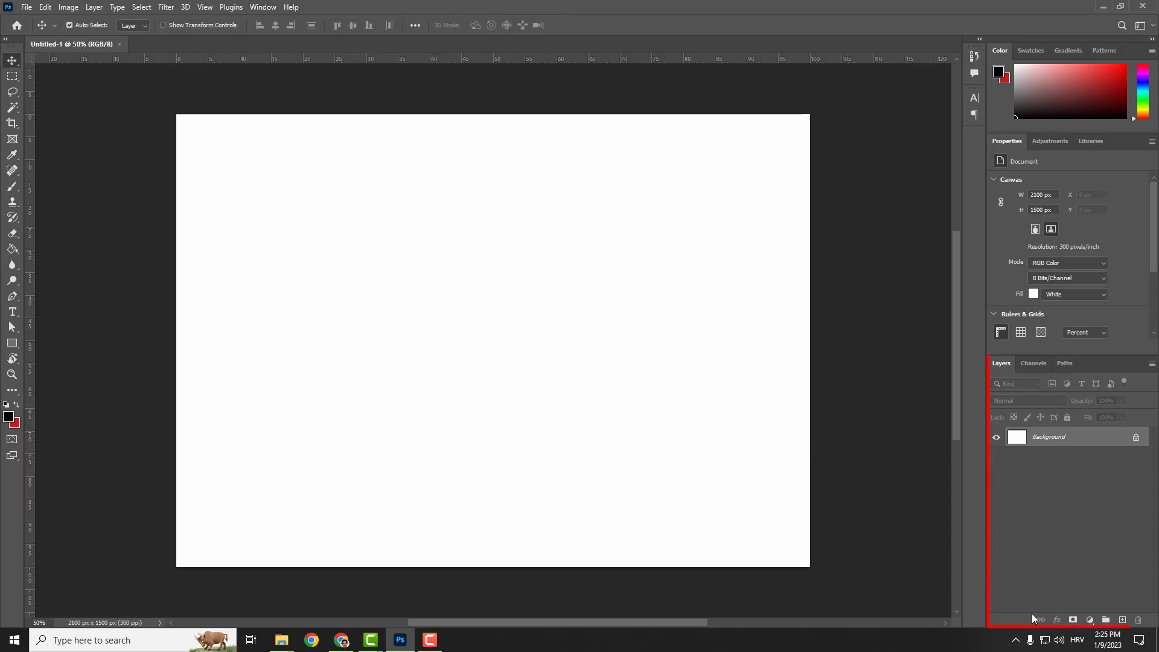
Step: Add three empty layers above the background and make the lowest of them active
left_click(1122, 620)
left_click(1122, 620)
left_click(1122, 620)
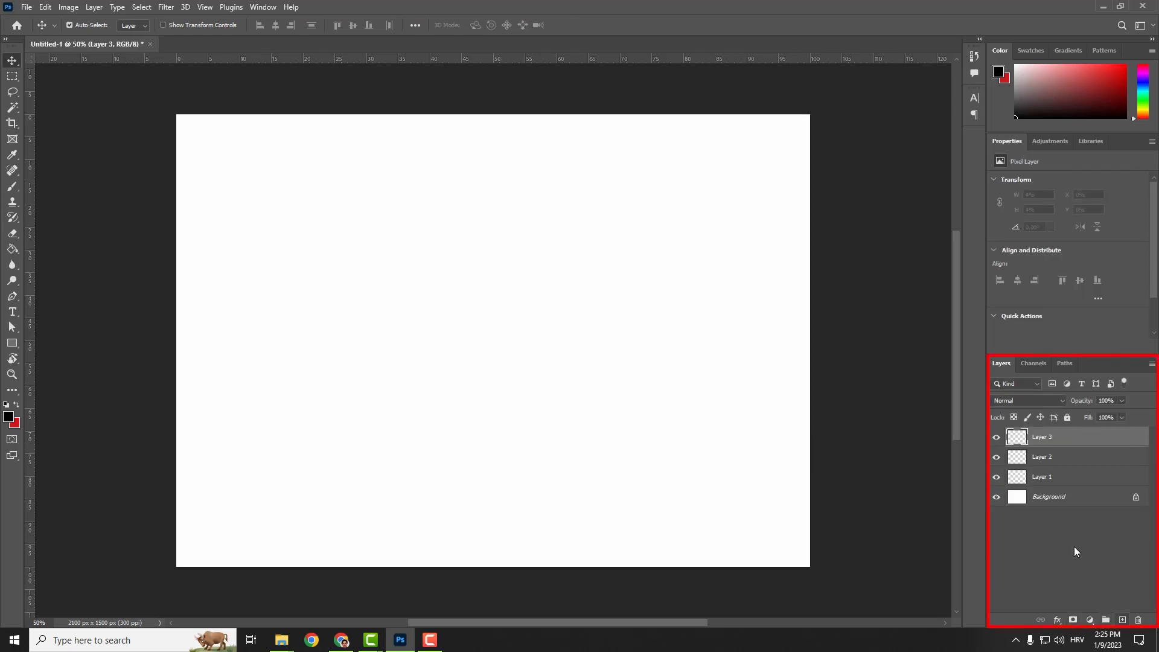
left_click(1078, 462)
left_click(1078, 479)
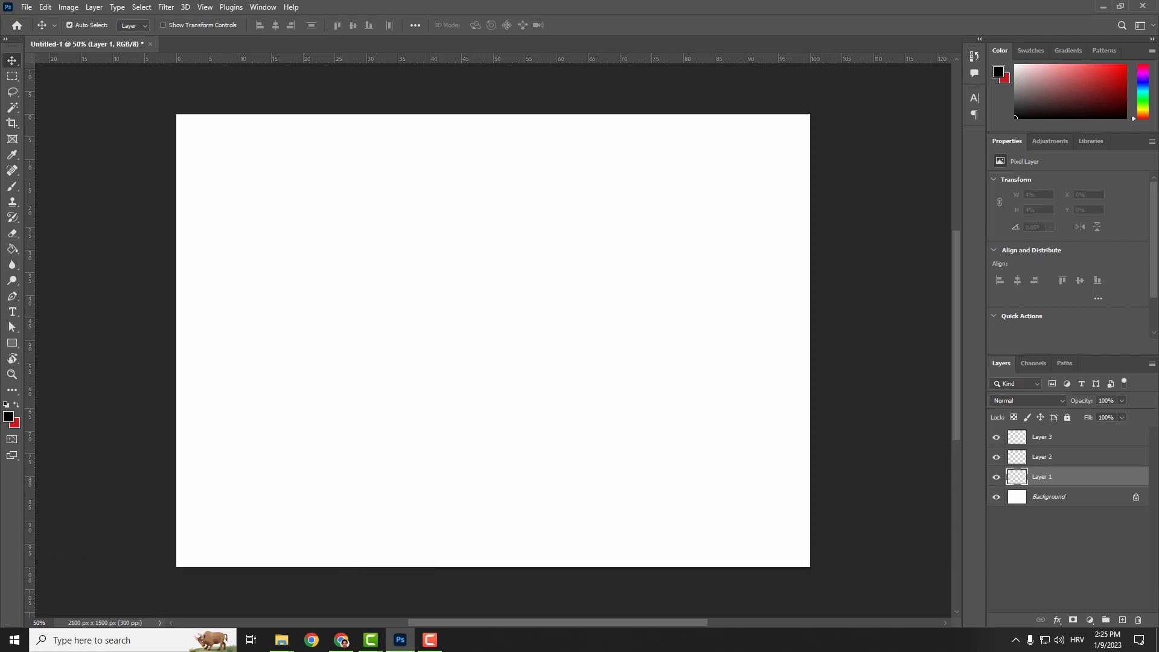
Step: Open the cat image 0095 from the Editor folder on the desktop
left_click(26, 7)
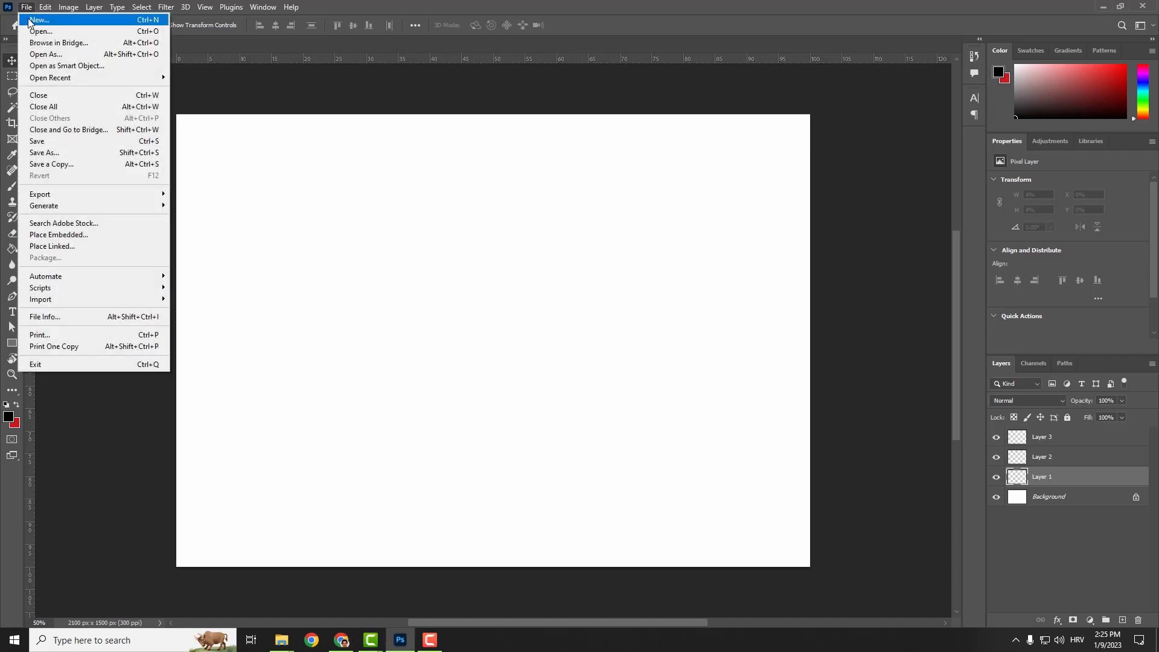
left_click(35, 34)
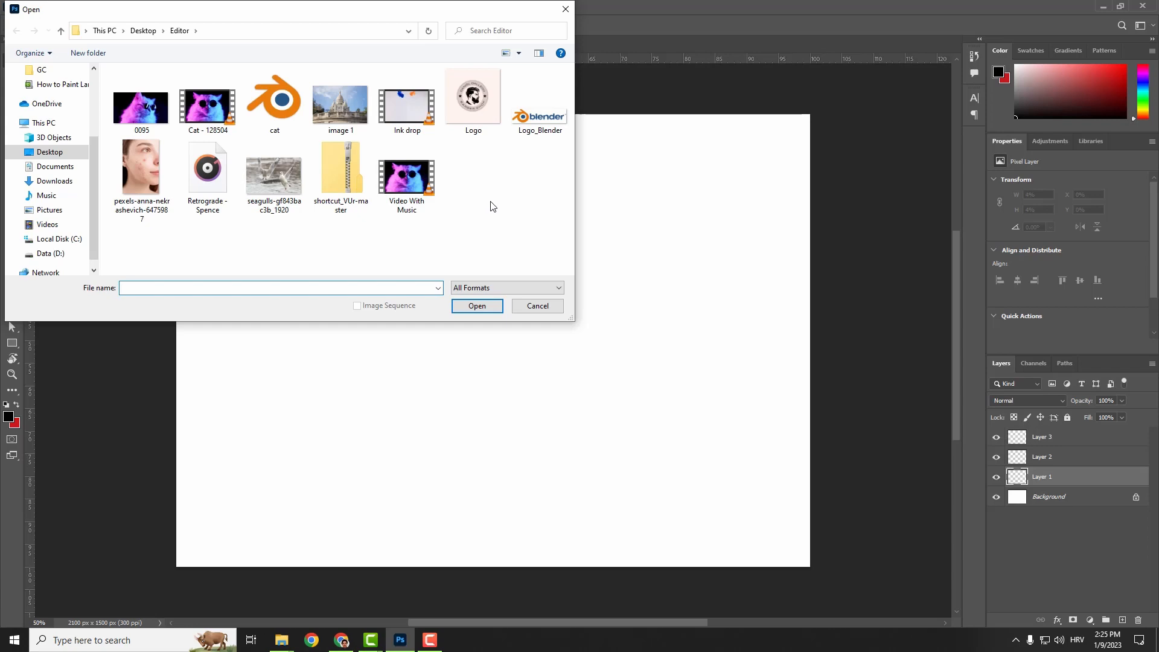
left_click(151, 119)
left_click(474, 306)
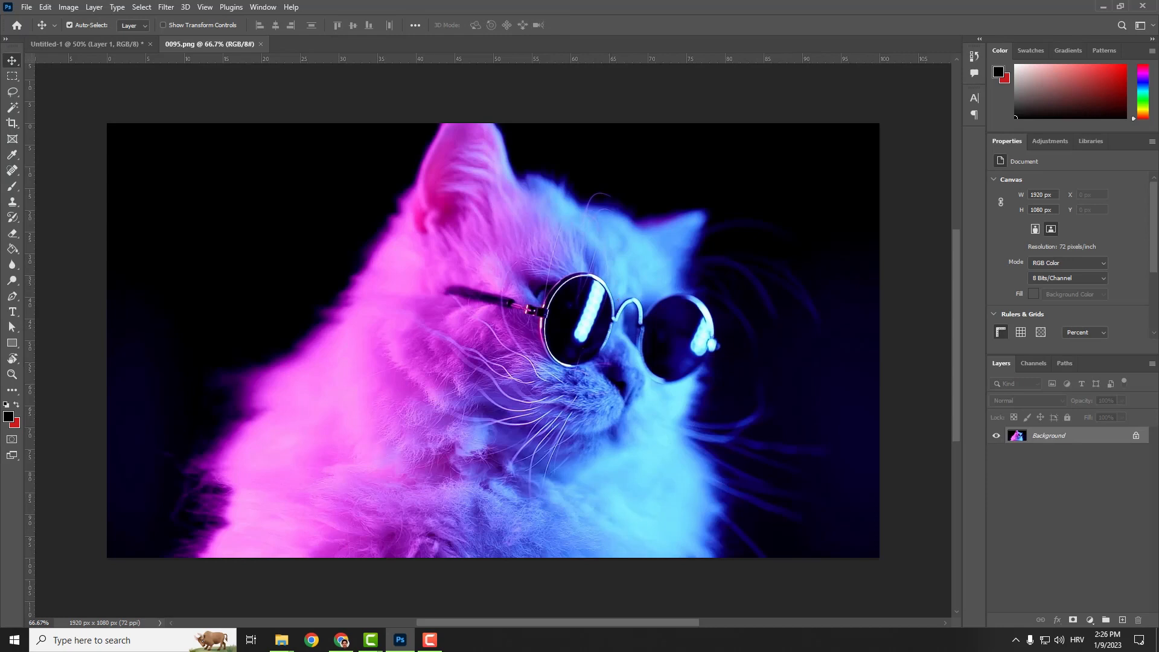
Step: Switch to Chrome and save the Pixabay lone tree picture as the JPEG meadow-338211__480 in the Editor folder
key("alt+Tab")
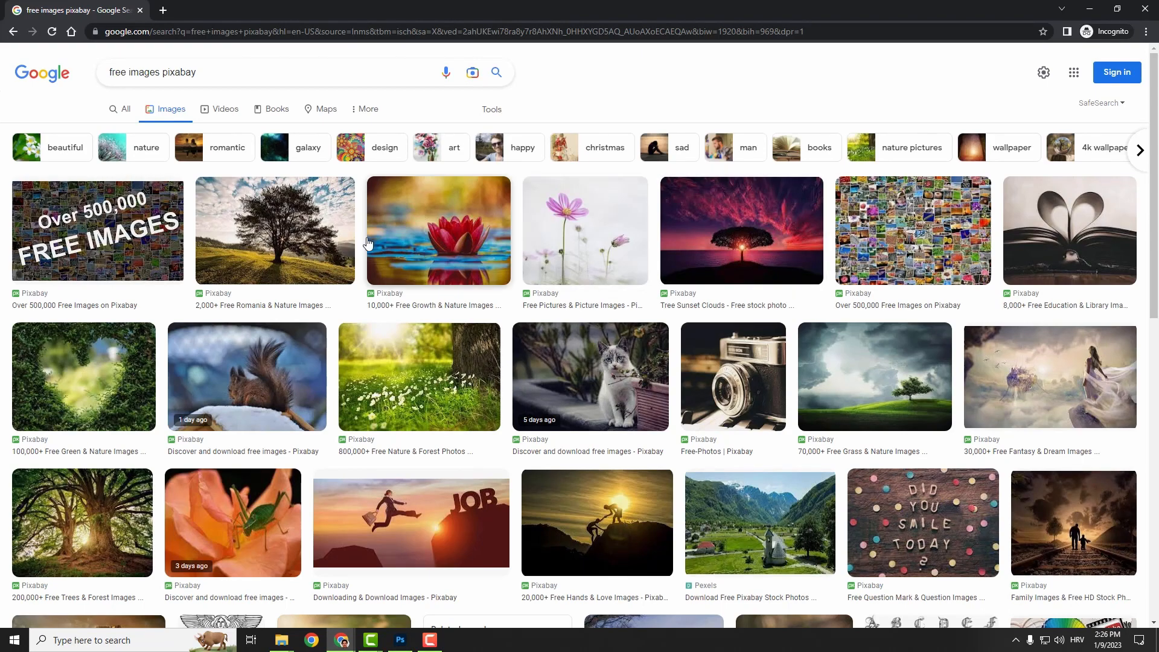
left_click(282, 235)
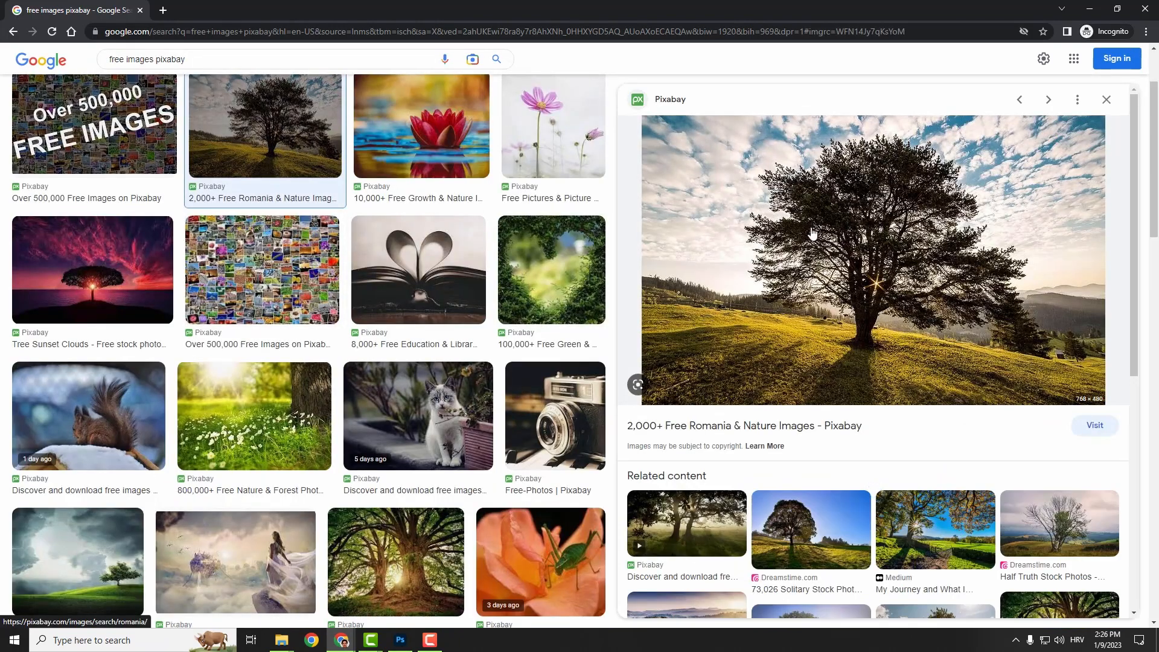
right_click(813, 209)
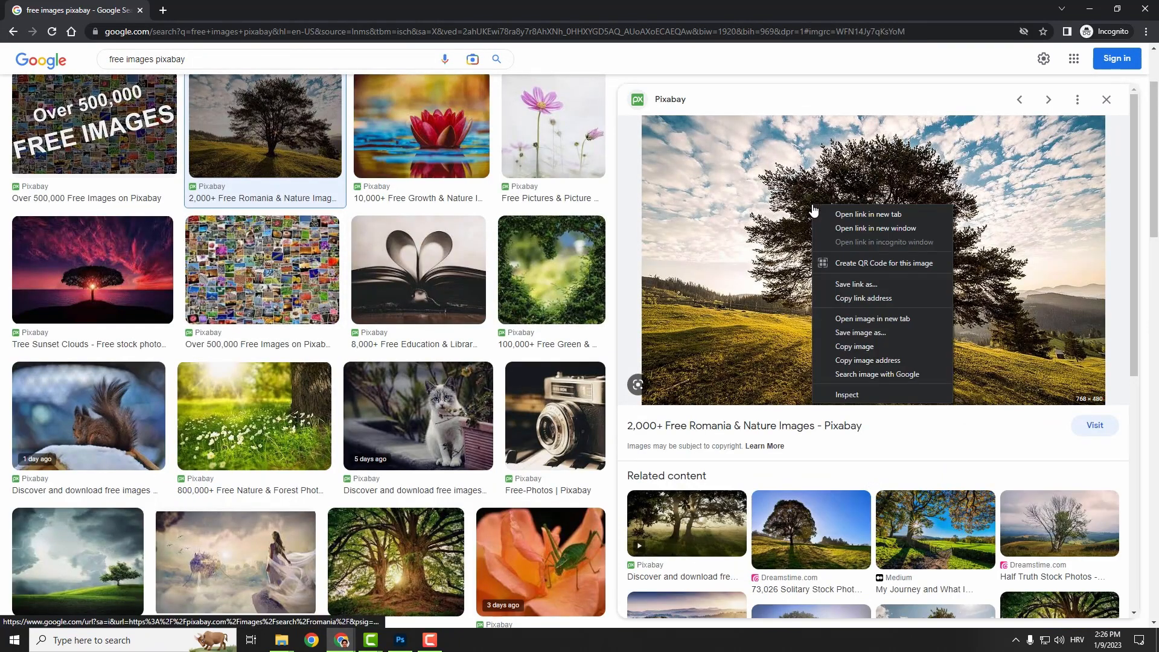
left_click(883, 335)
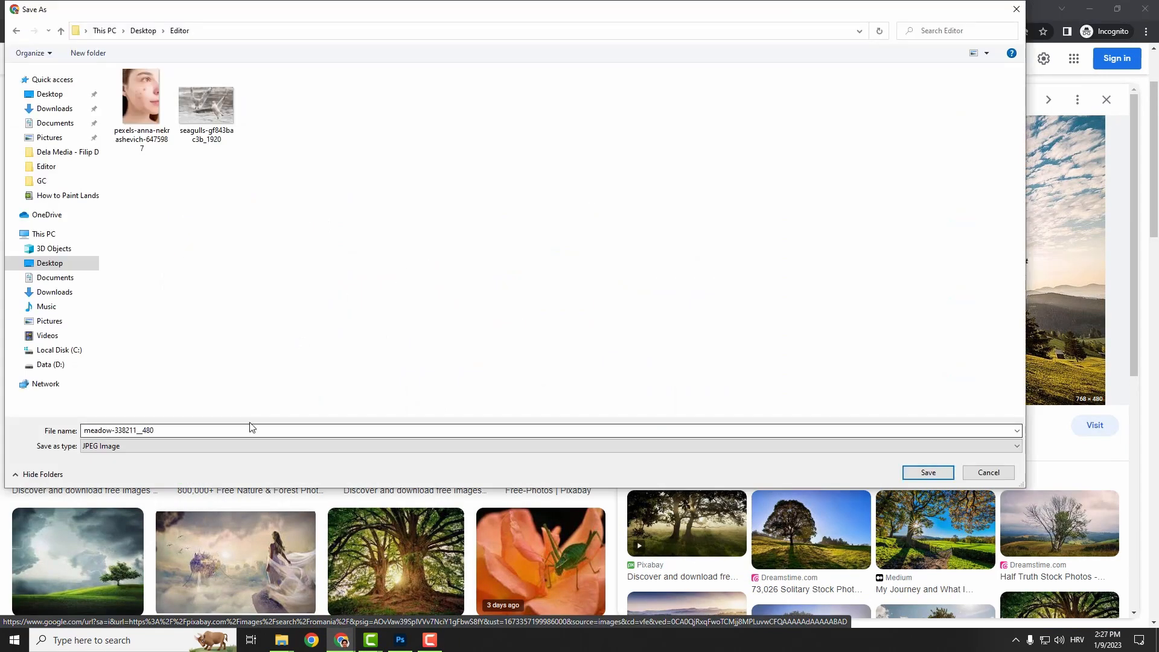
left_click(927, 474)
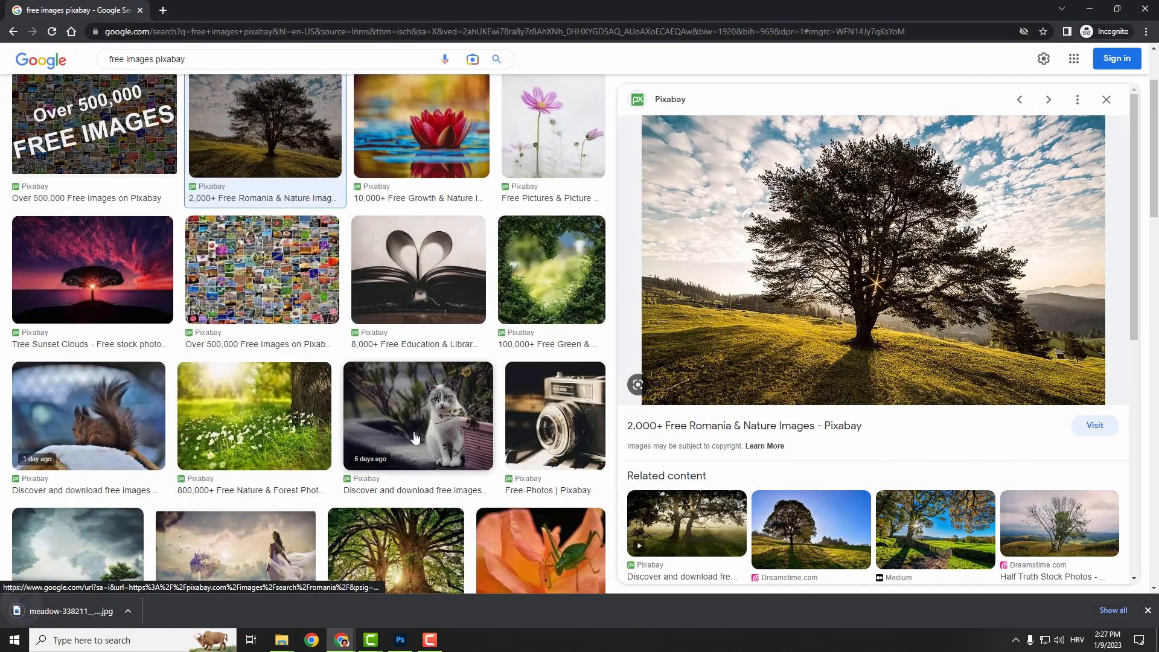
Step: Switch back to Photoshop and open the meadow-338211__480 image from the Editor folder
left_click(400, 640)
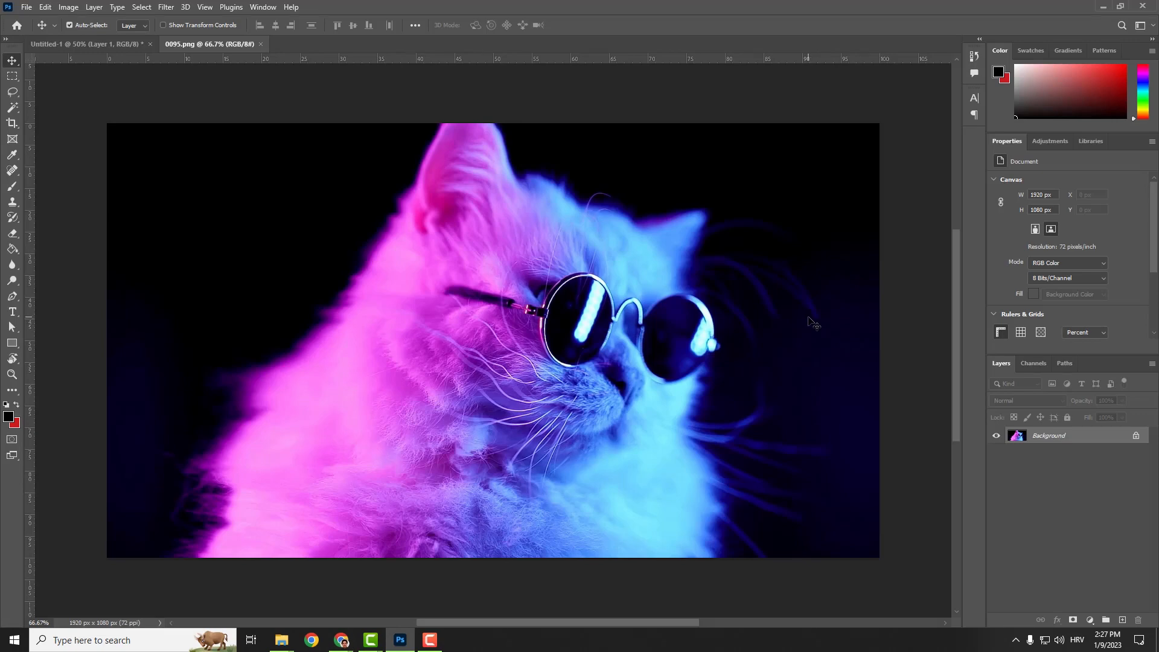
left_click(27, 7)
left_click(39, 31)
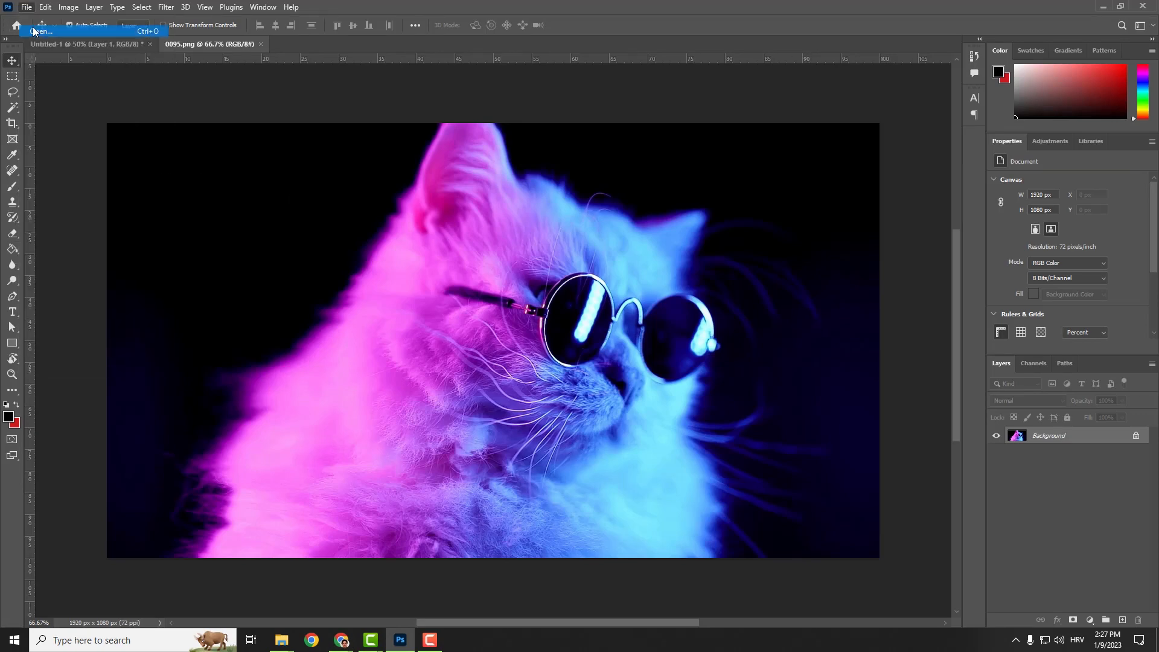
left_click(134, 189)
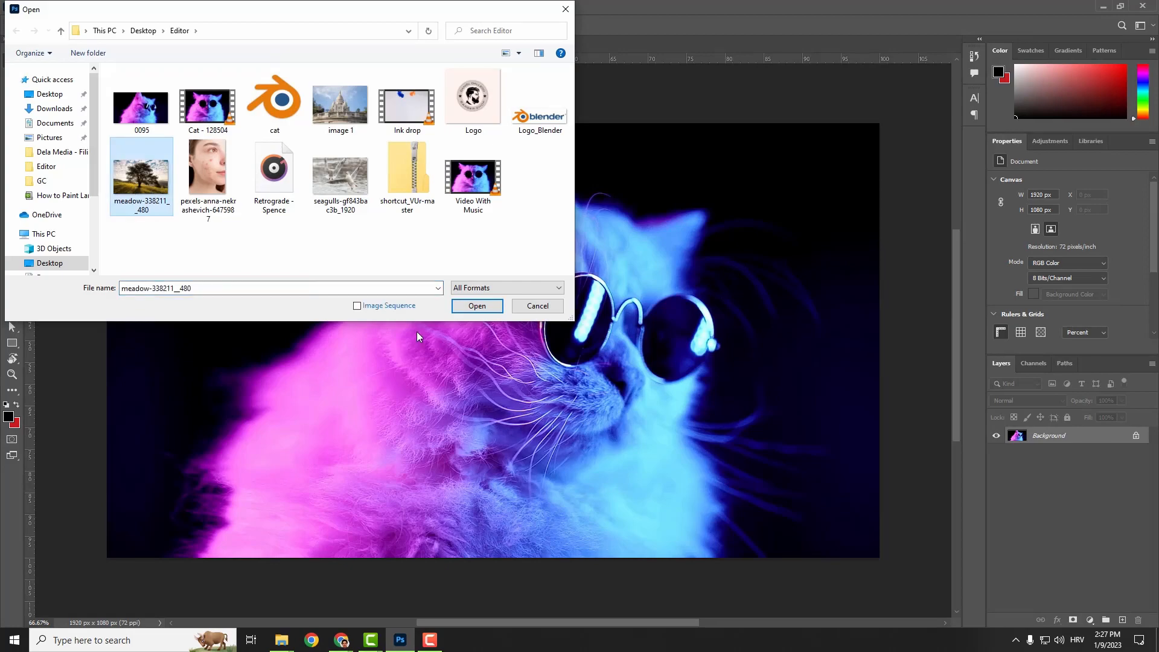
left_click(473, 307)
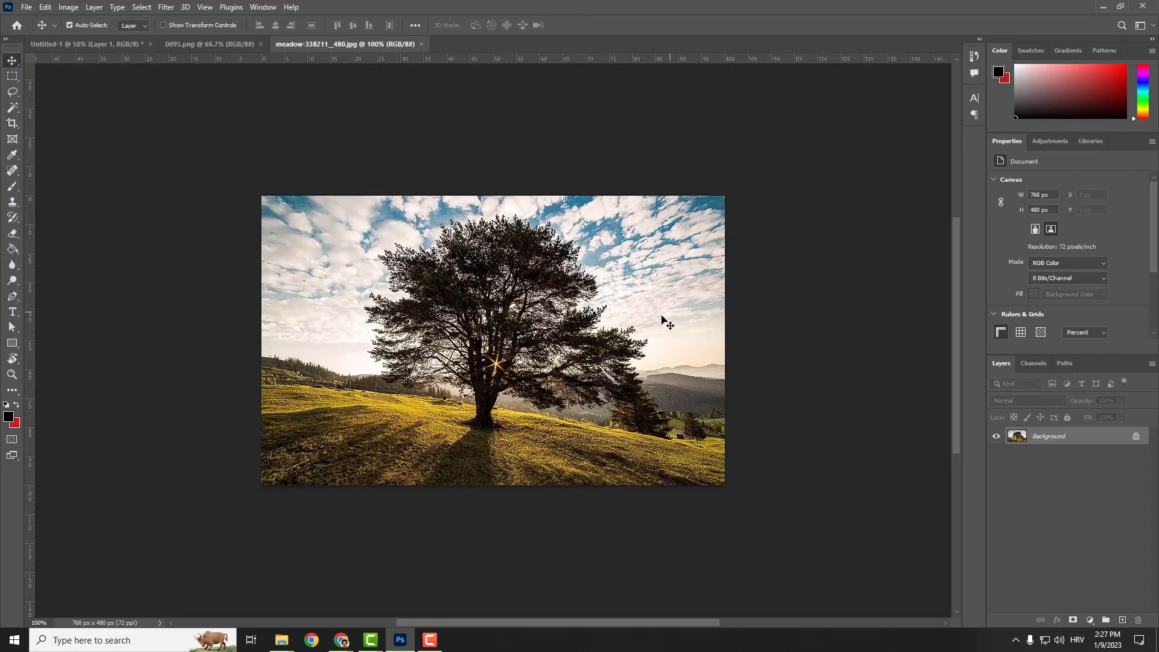
Step: Place the dog picture from the desktop into the meadow document at its default size and position
left_click_drag(387, 7, 525, 44)
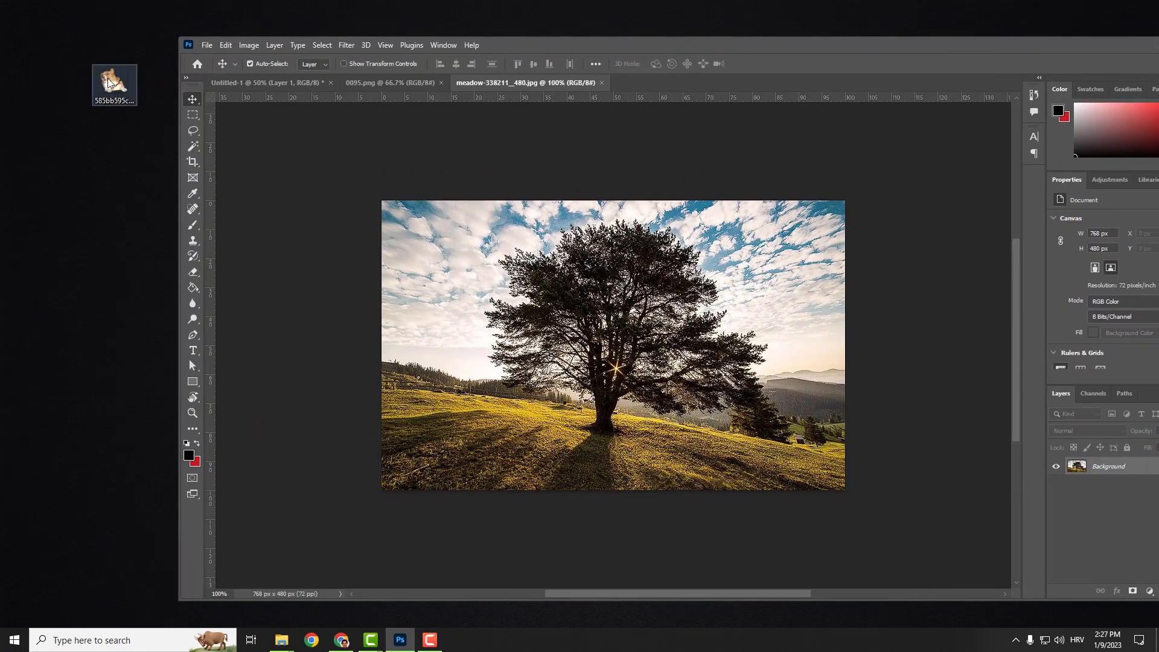
left_click_drag(113, 84, 622, 346)
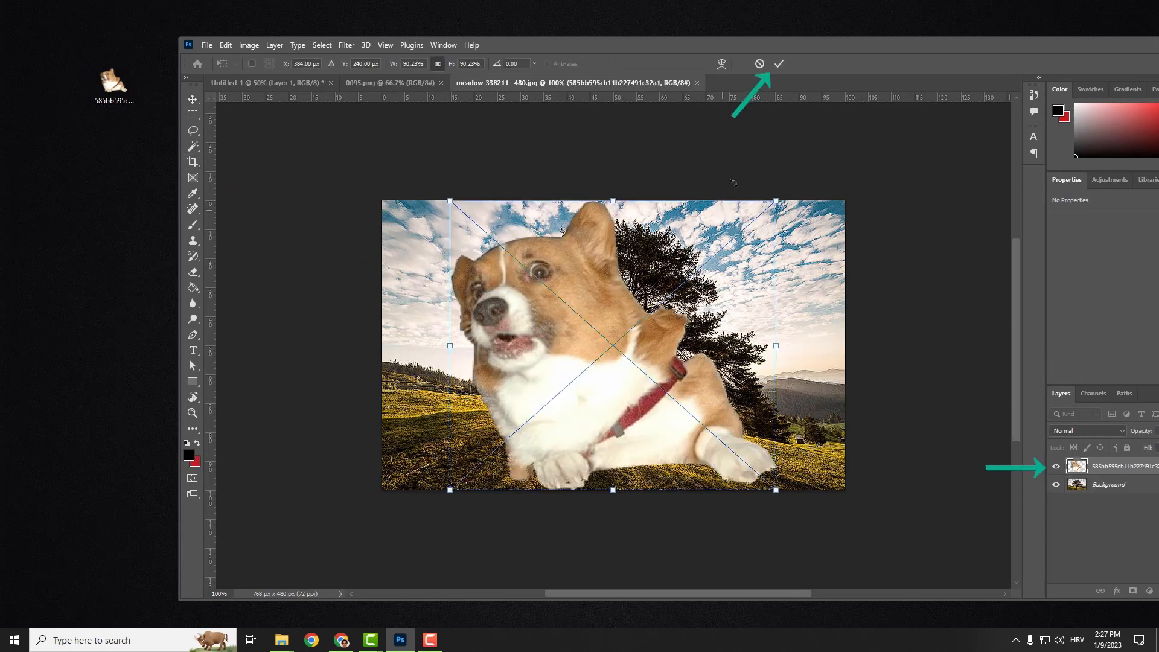
left_click(778, 63)
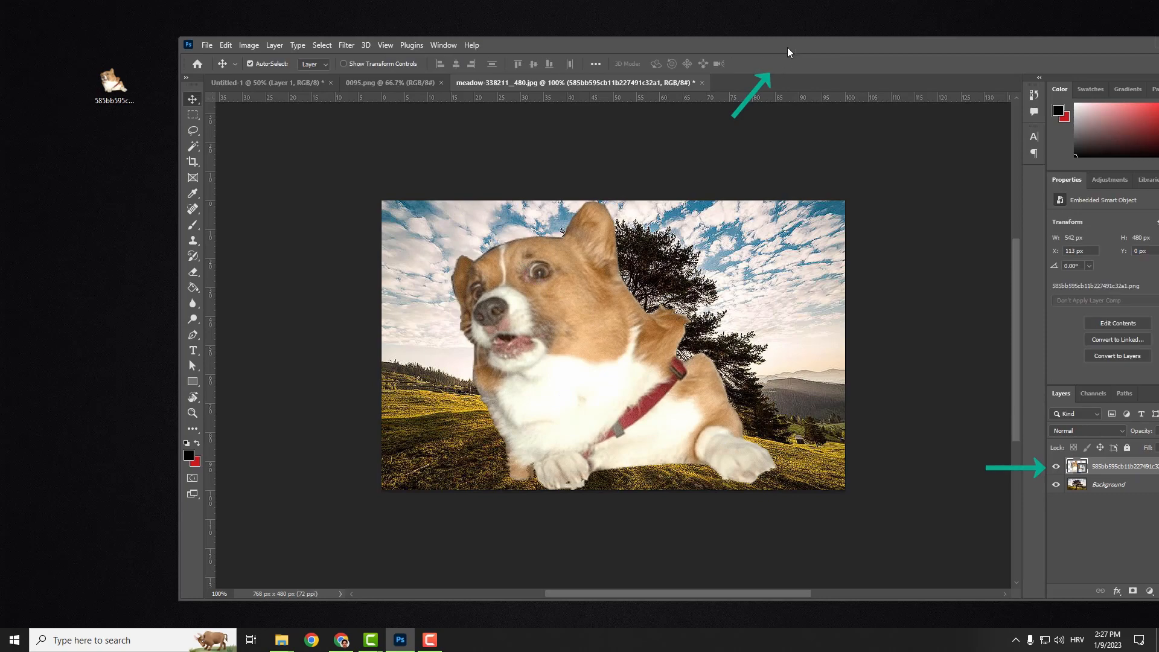
Step: Maximize the Photoshop window, select the Background layer, and hide and reshow the dog layer
double_click(788, 46)
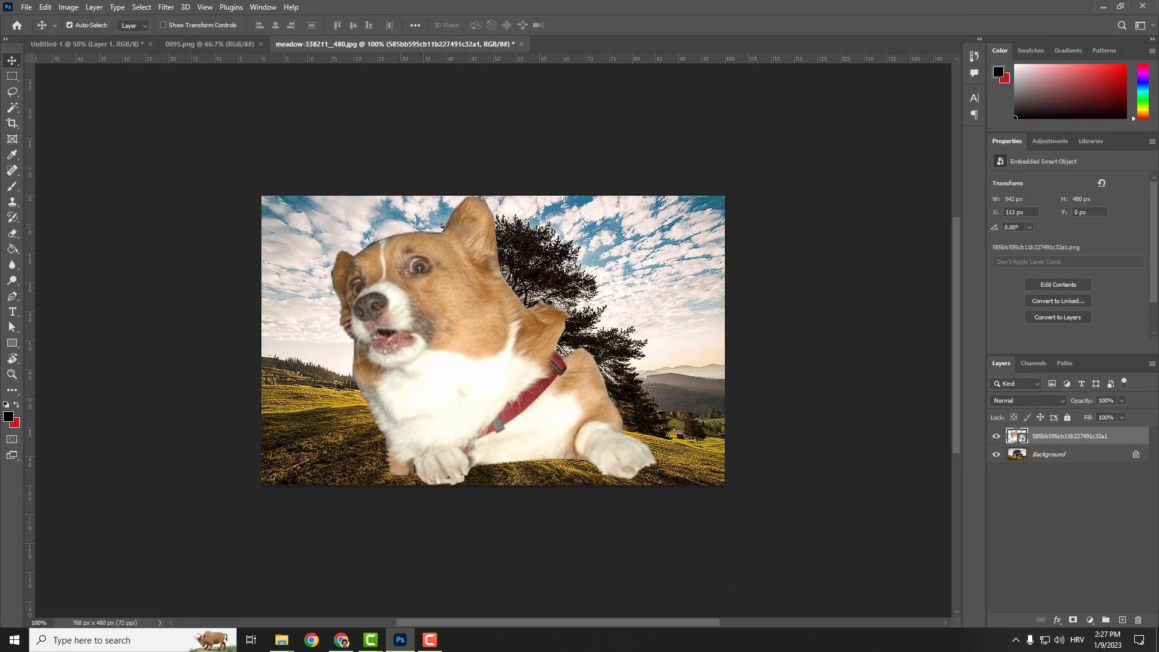
key("alt+Tab")
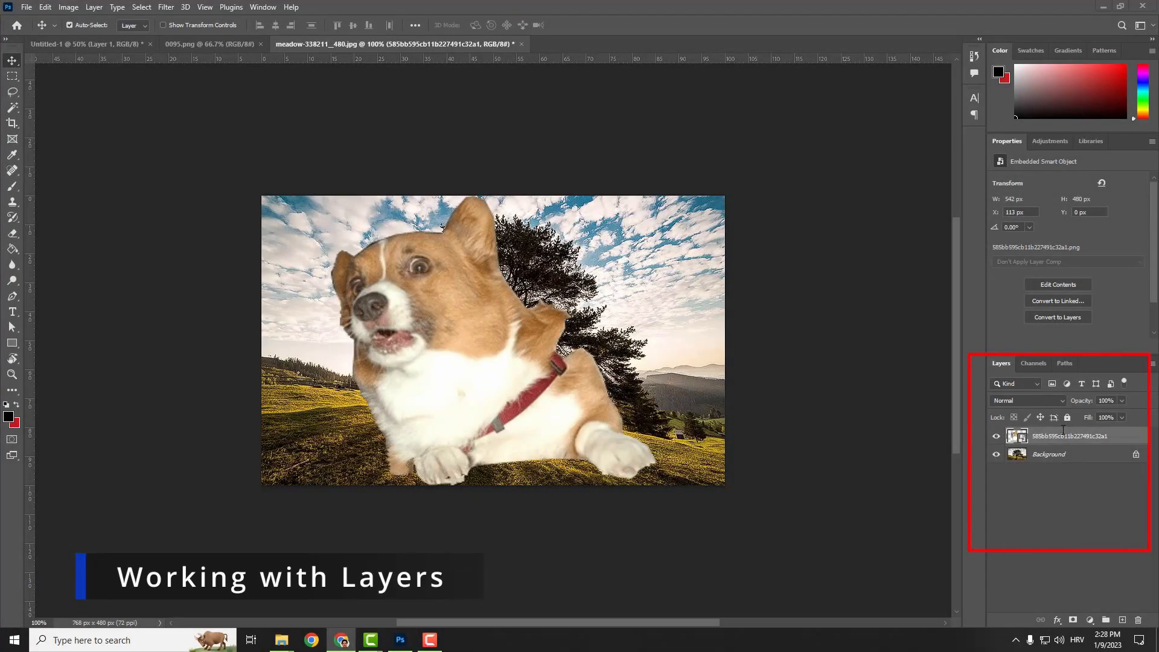
left_click(1065, 483)
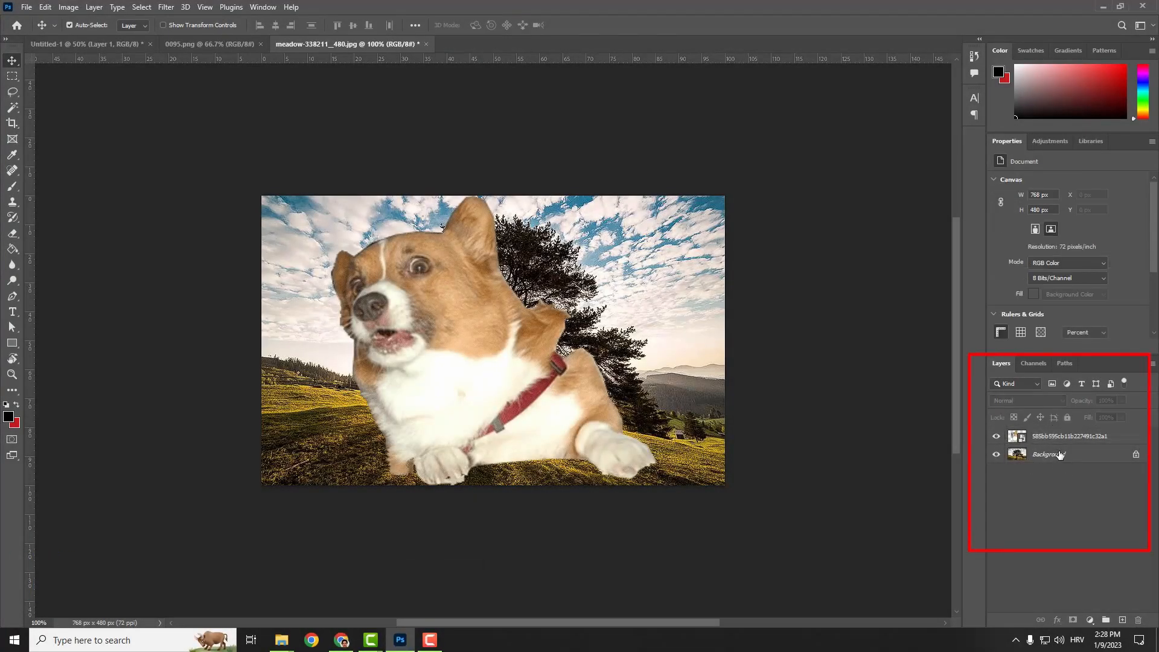
left_click(1061, 454)
left_click(996, 437)
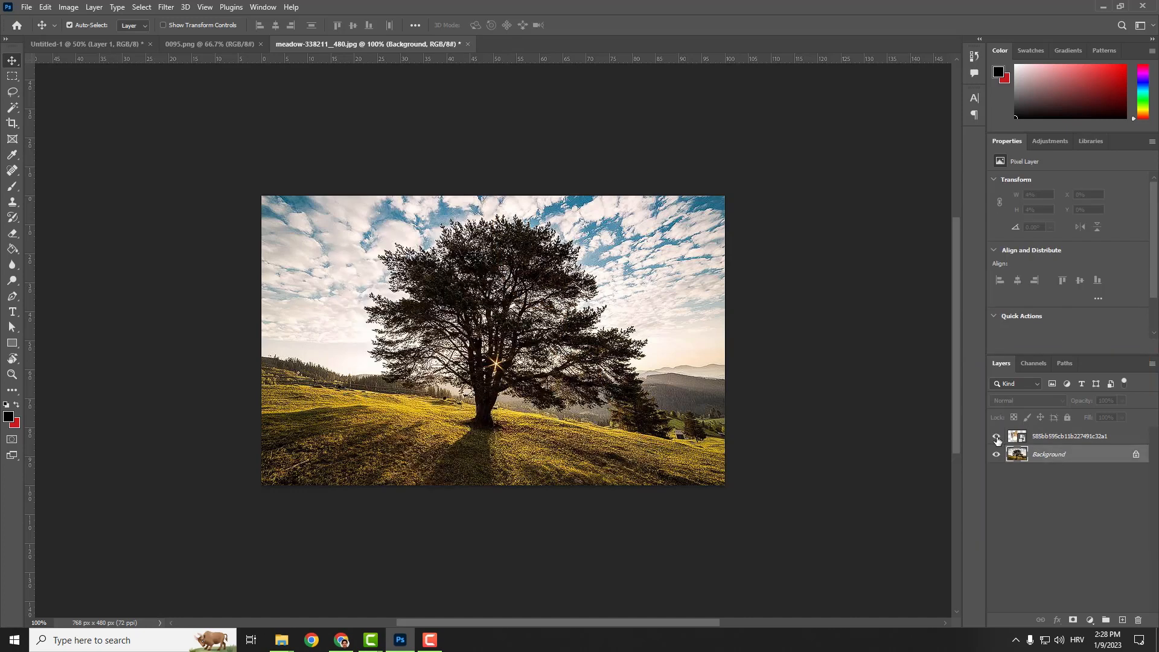
left_click(996, 437)
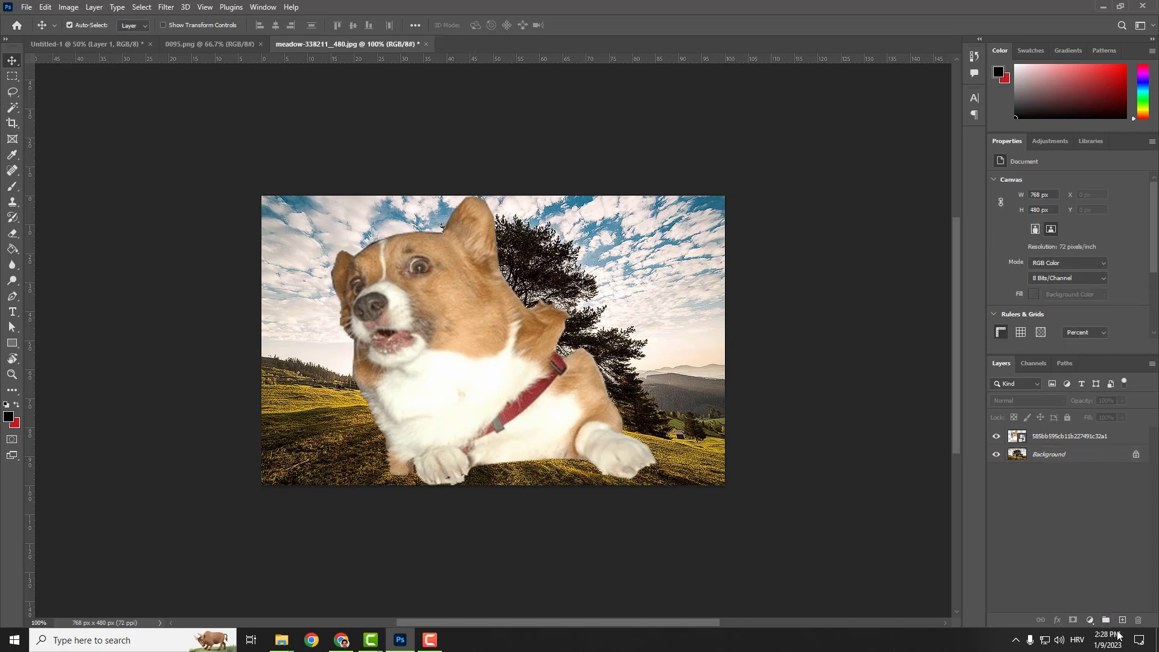
Step: Add a new empty layer and place image 1 from the Editor folder into the meadow document at its default size
left_click(1122, 620)
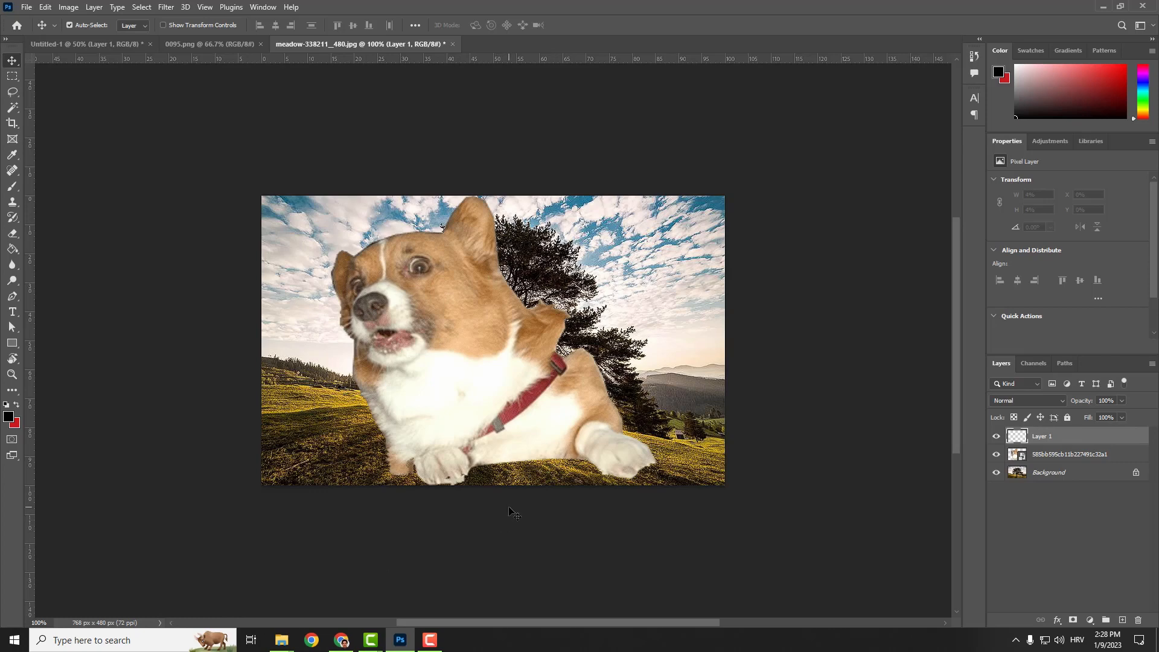
mouse_move(282, 640)
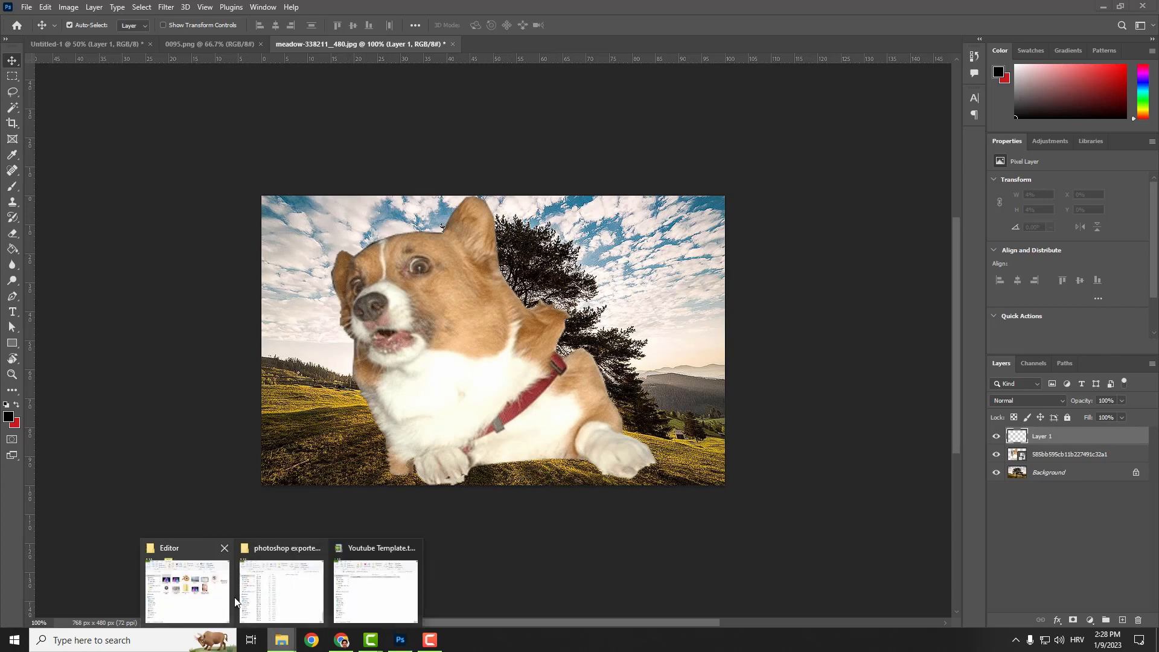
left_click(199, 591)
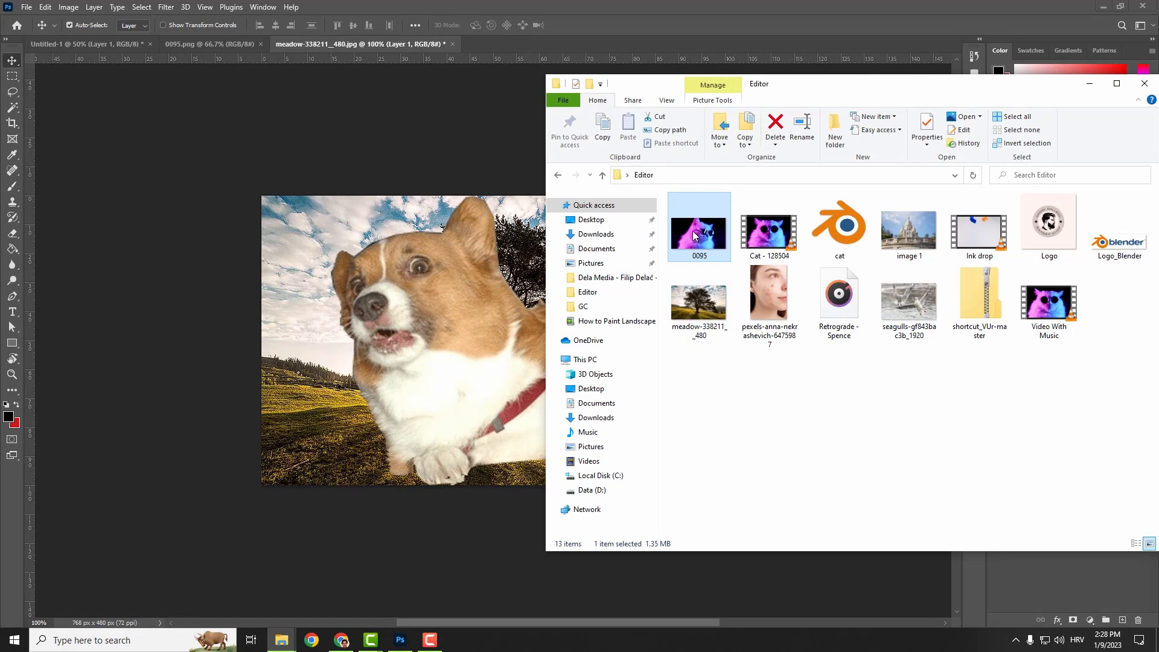
left_click_drag(908, 230, 396, 317)
left_click(599, 25)
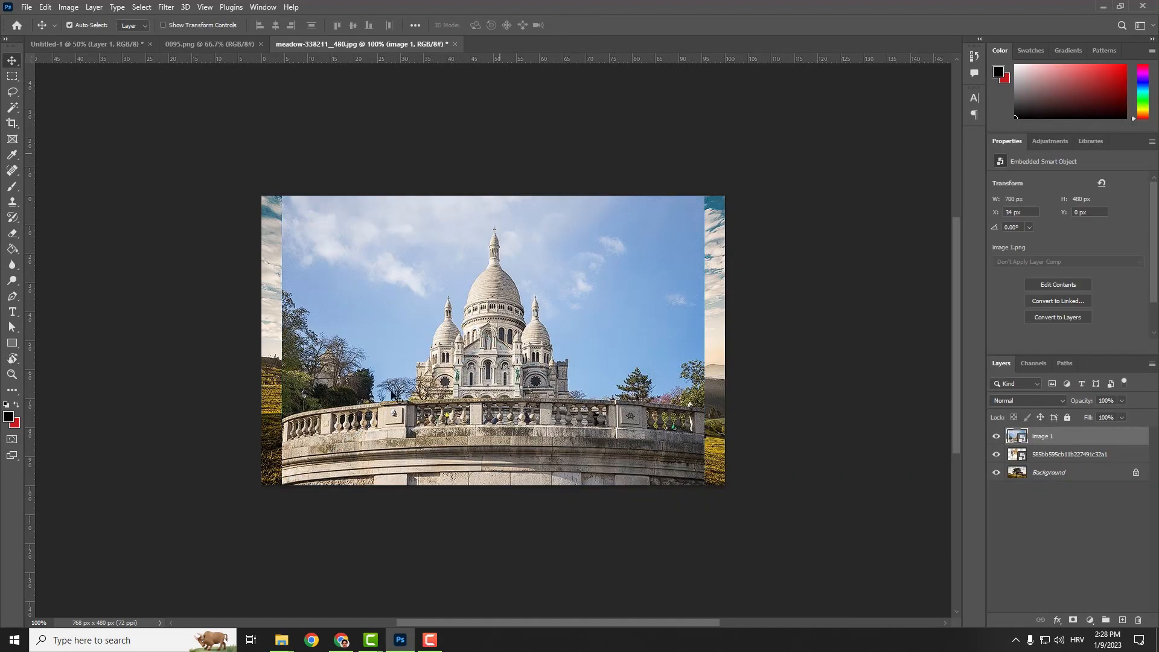
Step: Place the Logo image from the Editor folder into the meadow document at its default size and position
mouse_move(279, 644)
left_click(201, 583)
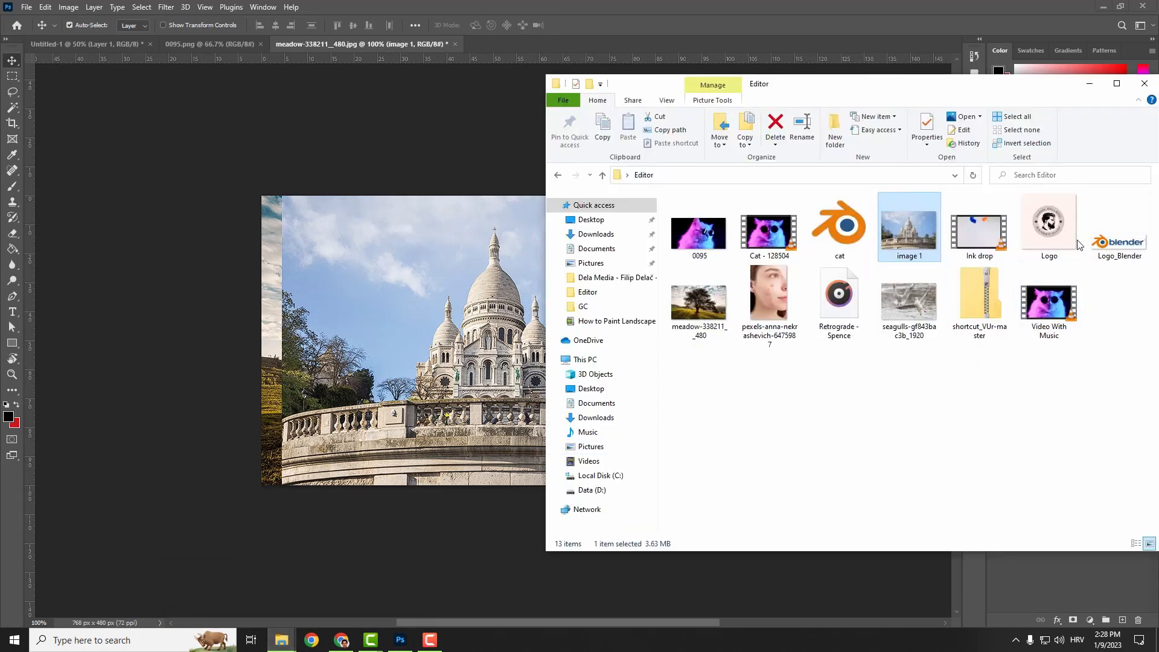
left_click(1039, 242)
left_click_drag(1037, 238, 416, 348)
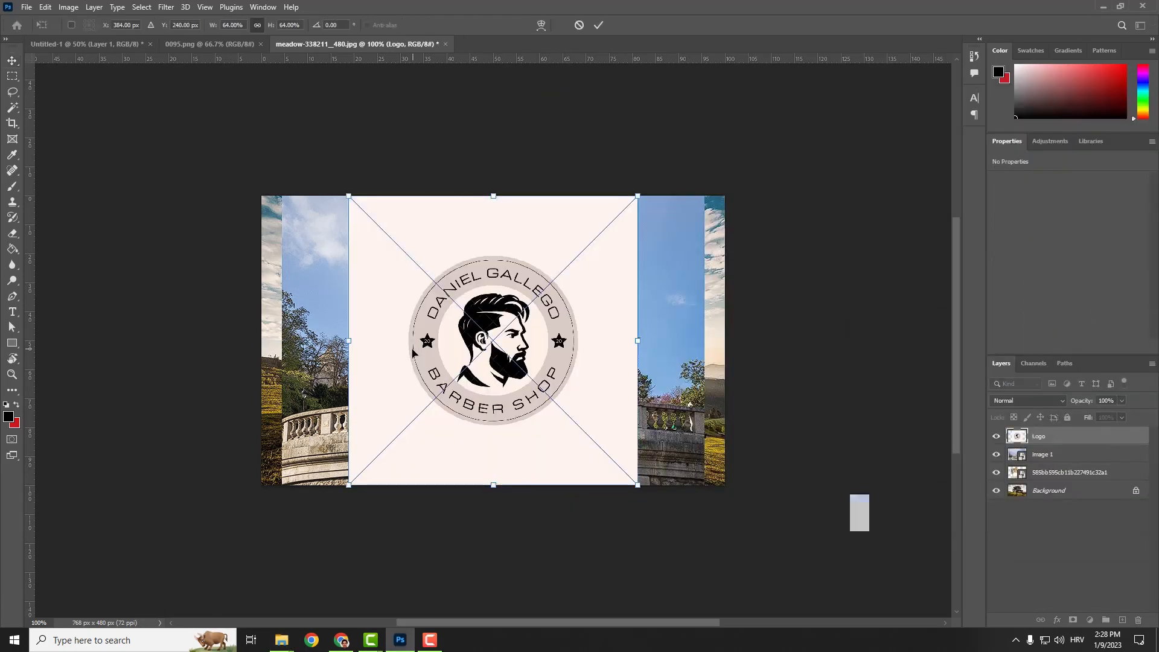
left_click(599, 26)
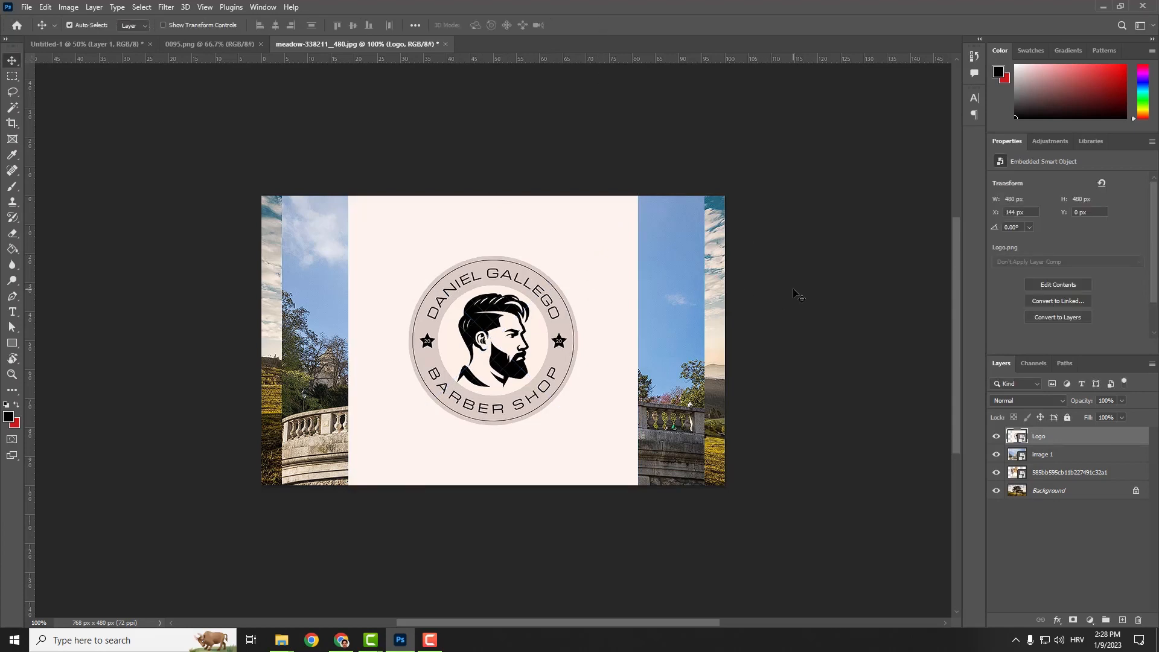
Step: Hide and reshow the Logo layer and the image 1 layer to compare what lies beneath each
left_click(997, 437)
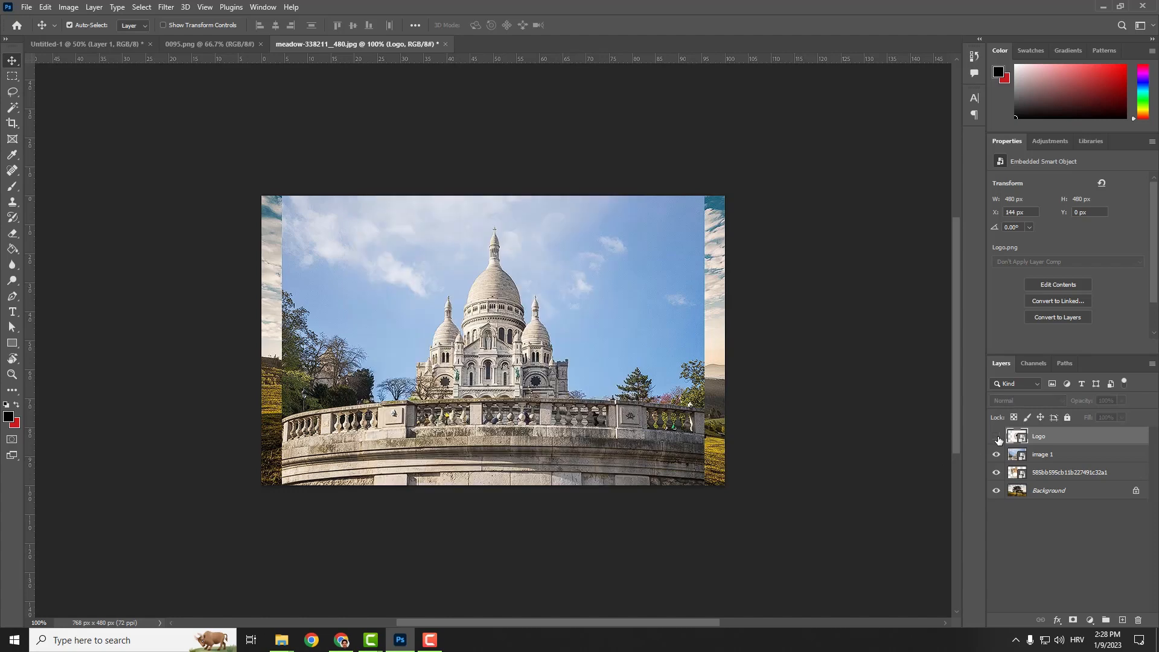
left_click(997, 436)
left_click(997, 454)
left_click(997, 454)
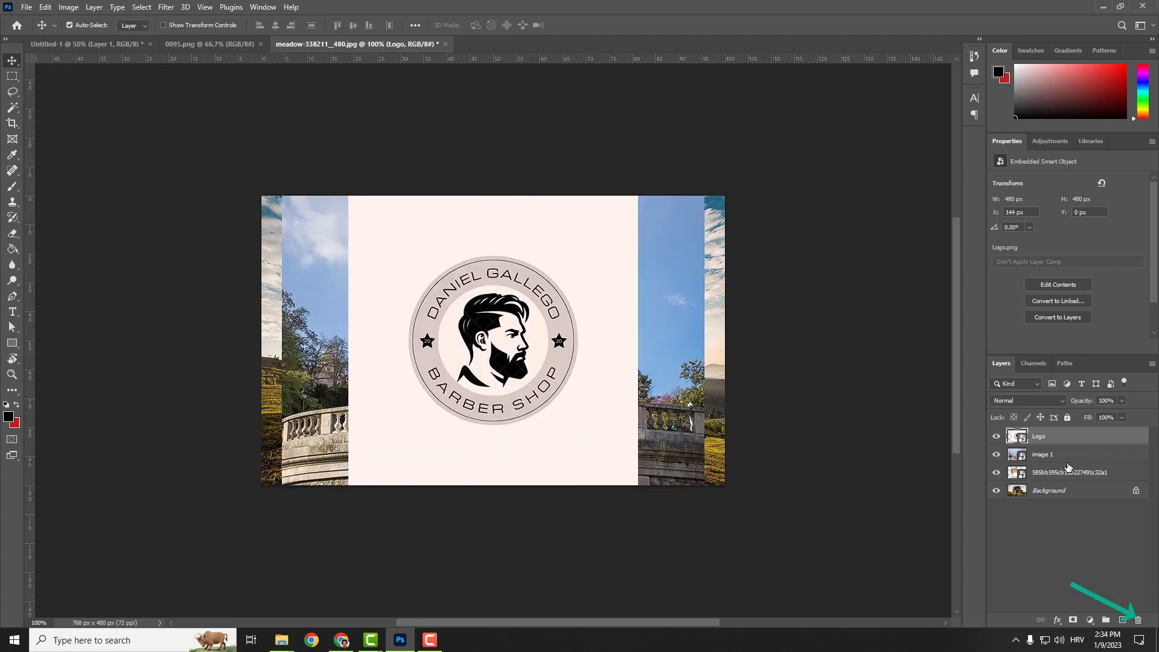
Step: Delete the Logo layer and undo the deletion
left_click(1138, 620)
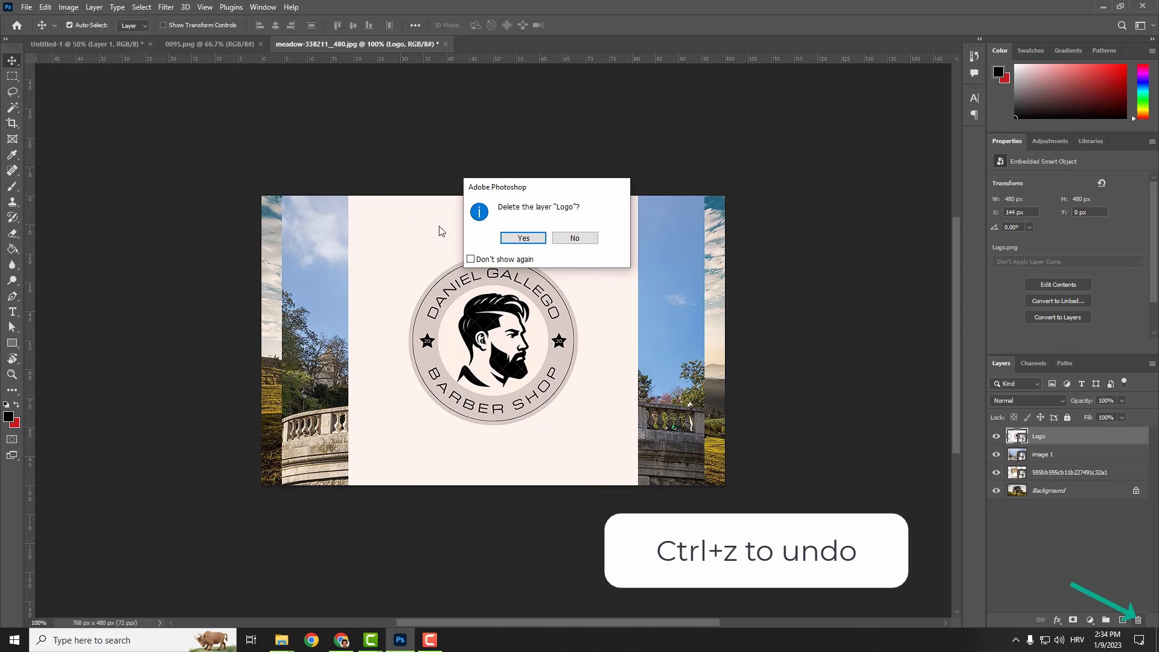
left_click(520, 239)
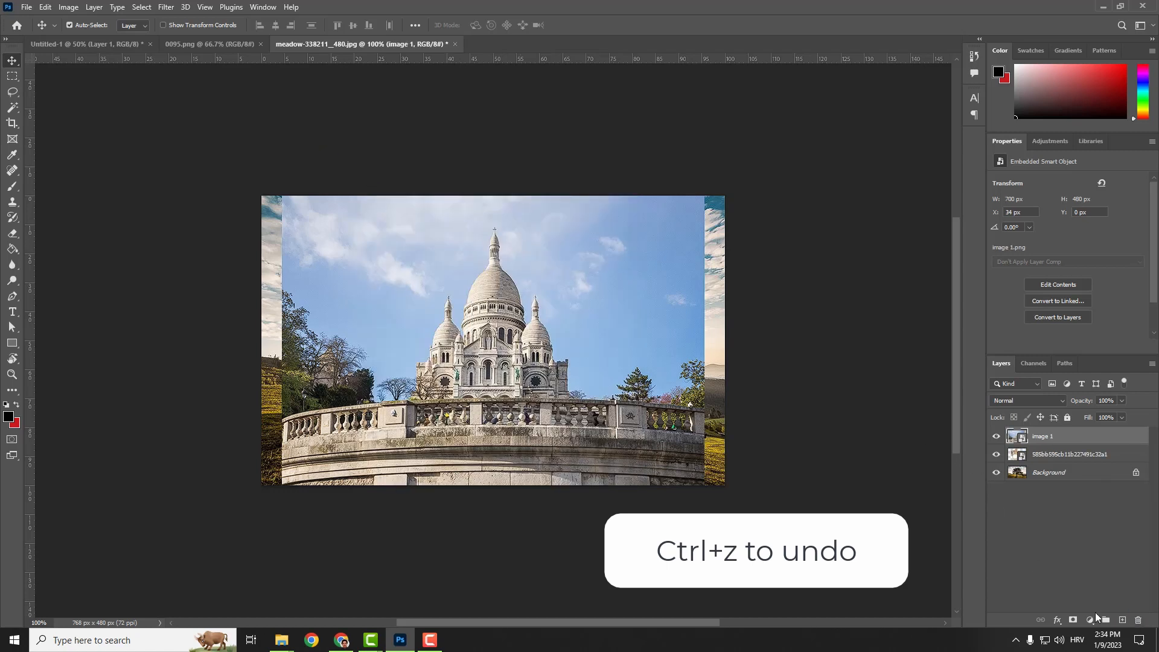
key("ctrl+z")
Step: Reorder the layers so the dog is on top, with image 1 below it and Logo directly above the Background
mouse_move(1053, 439)
left_mouse_down()
mouse_move(1052, 459)
mouse_move(1052, 431)
left_mouse_up()
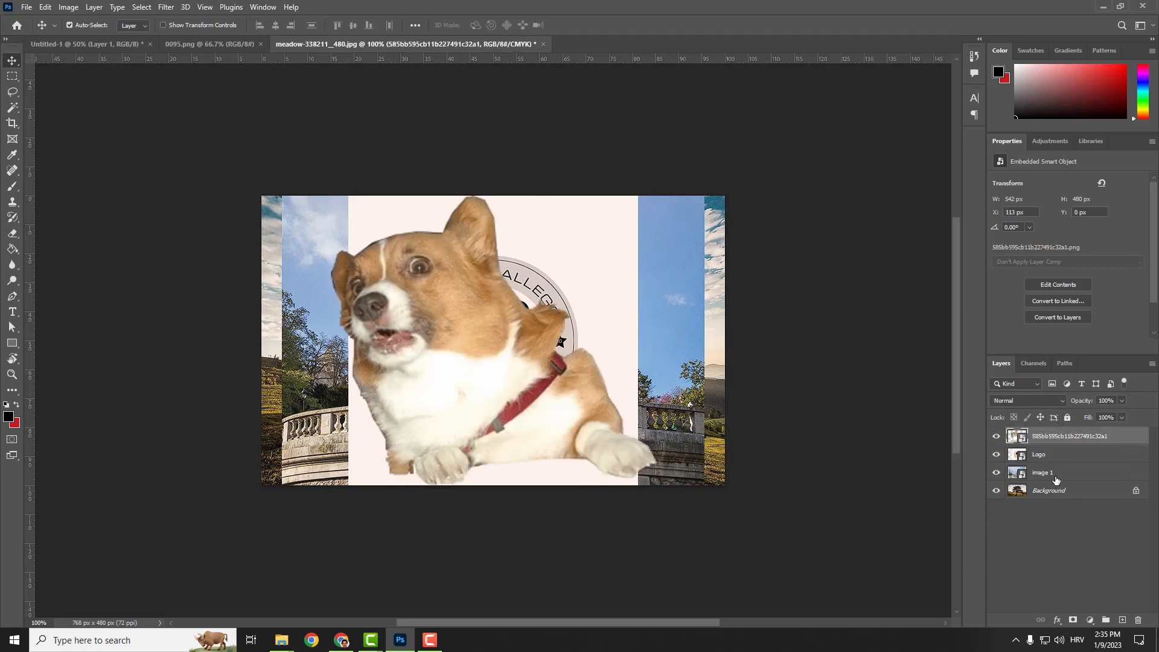
left_click_drag(1056, 477, 1061, 432)
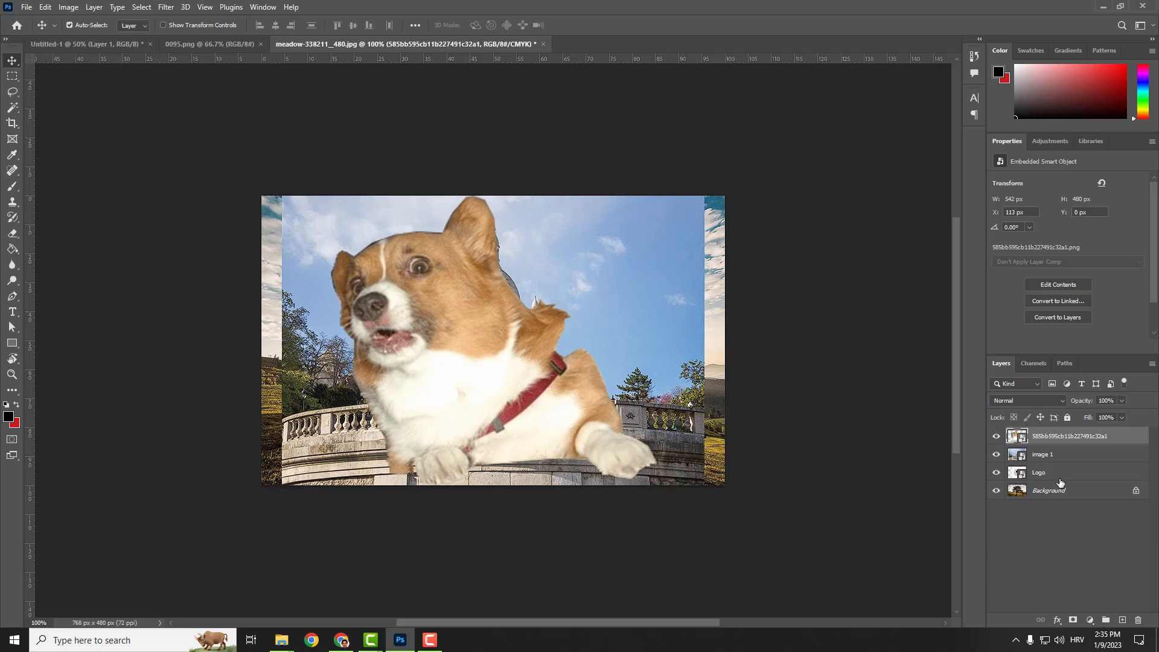
Step: Try the Dissolve blend mode on the dog layer in Blending Options, preview other blend modes and discard the changes
left_click(1056, 620)
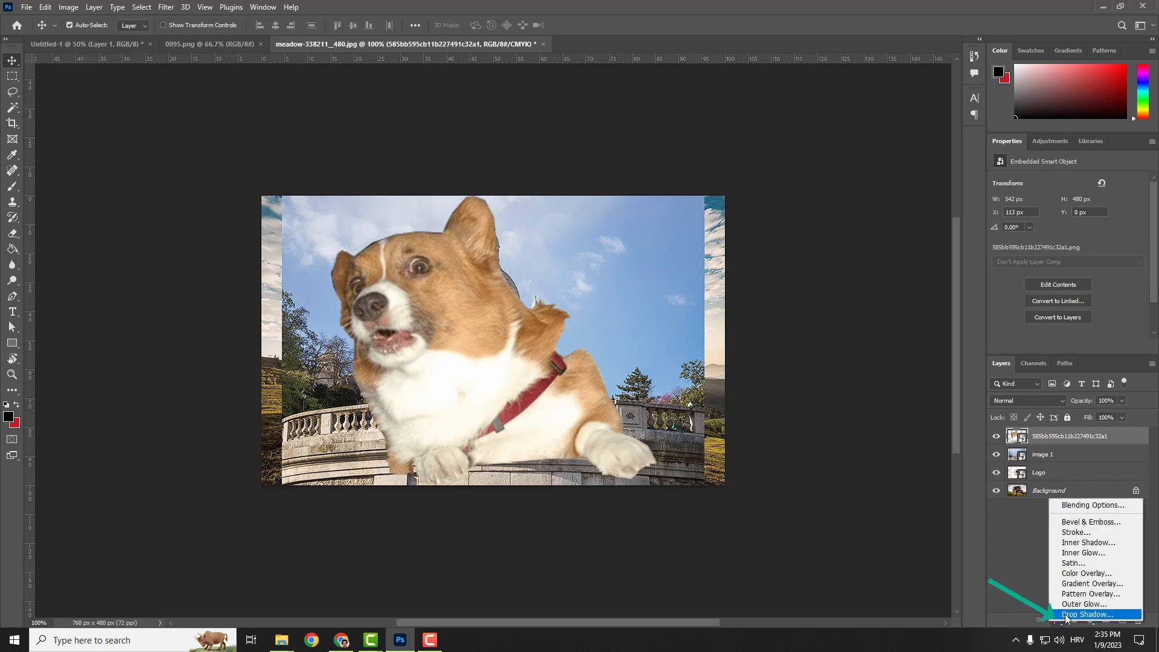
left_click(1109, 509)
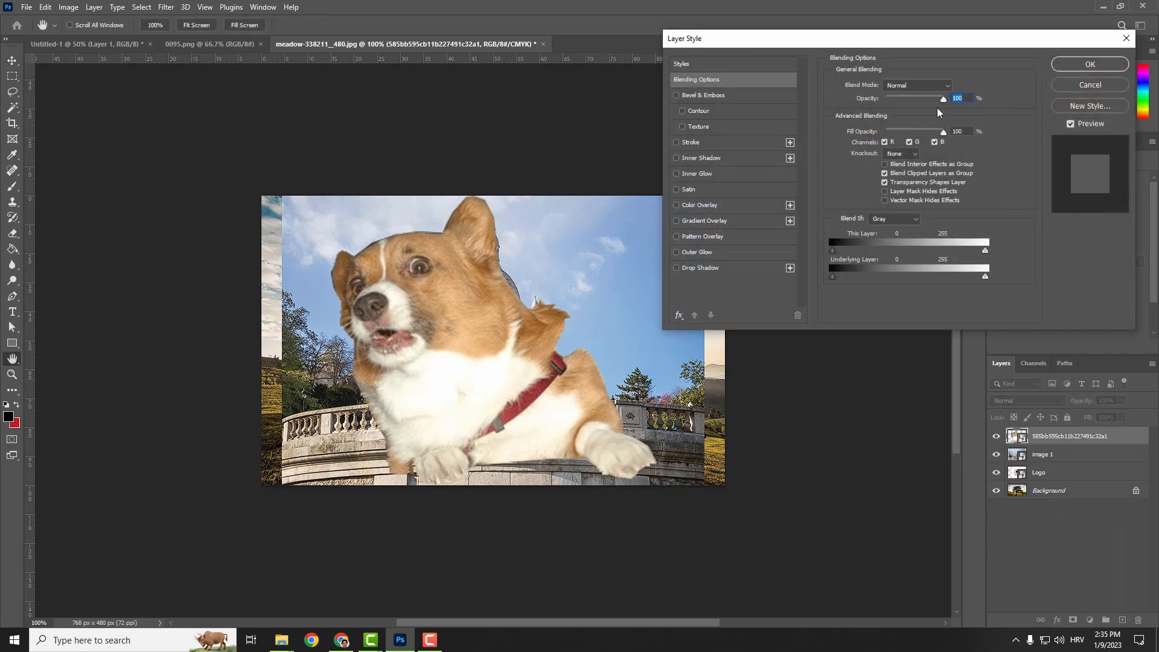
left_click(946, 90)
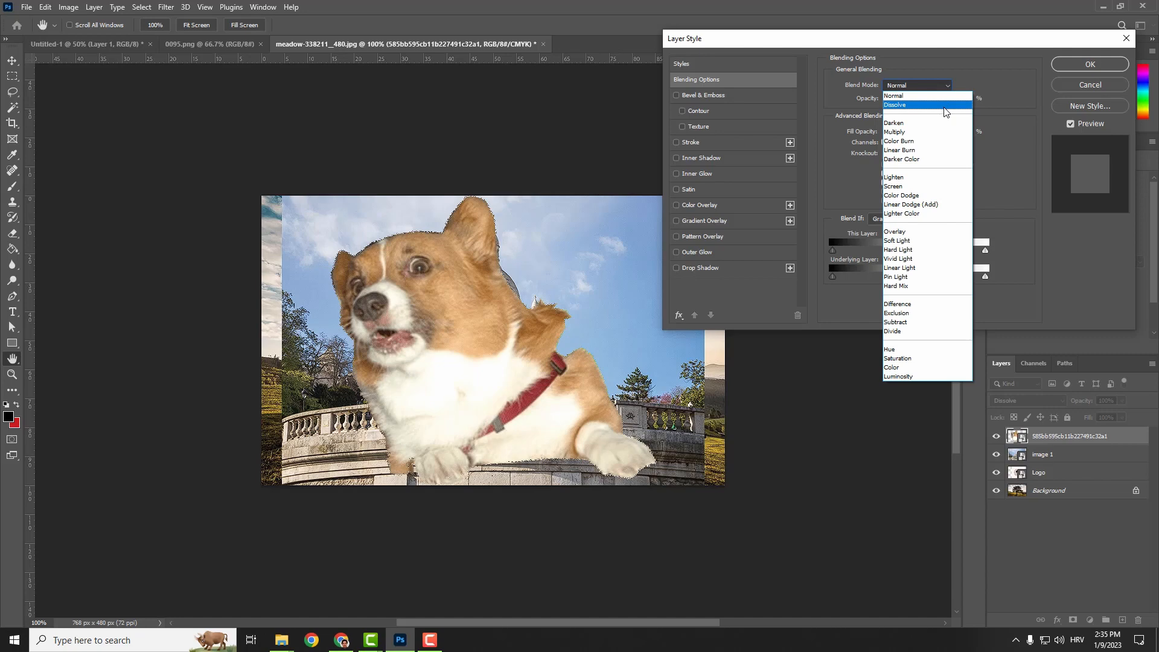
left_click(945, 106)
left_click(946, 91)
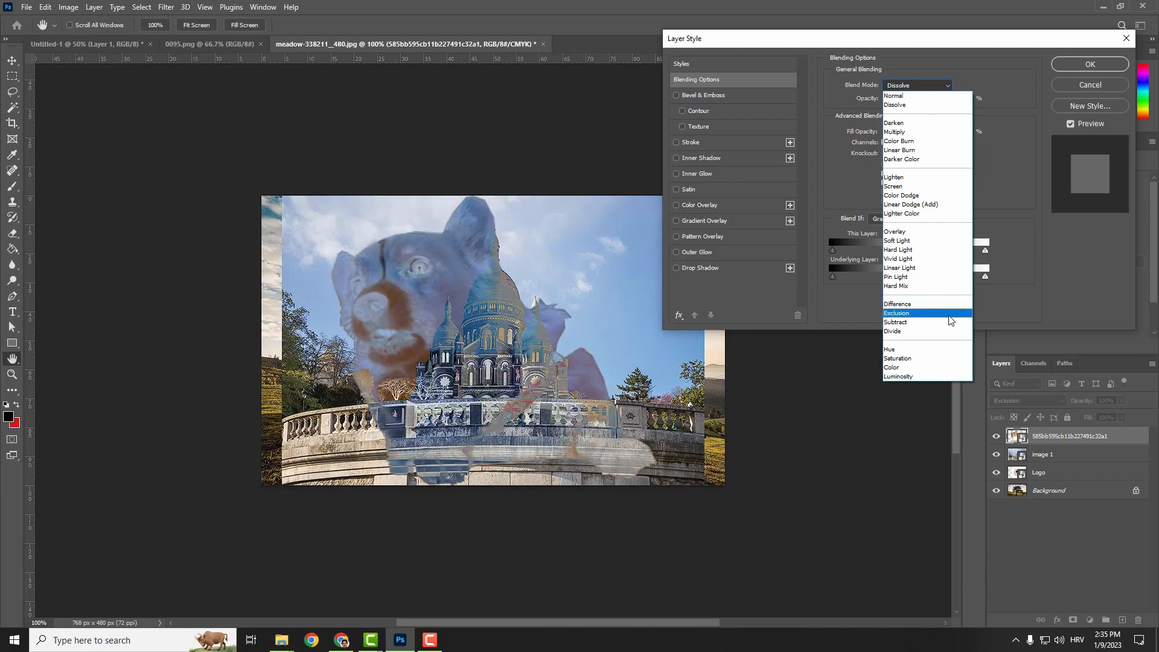
left_click(955, 390)
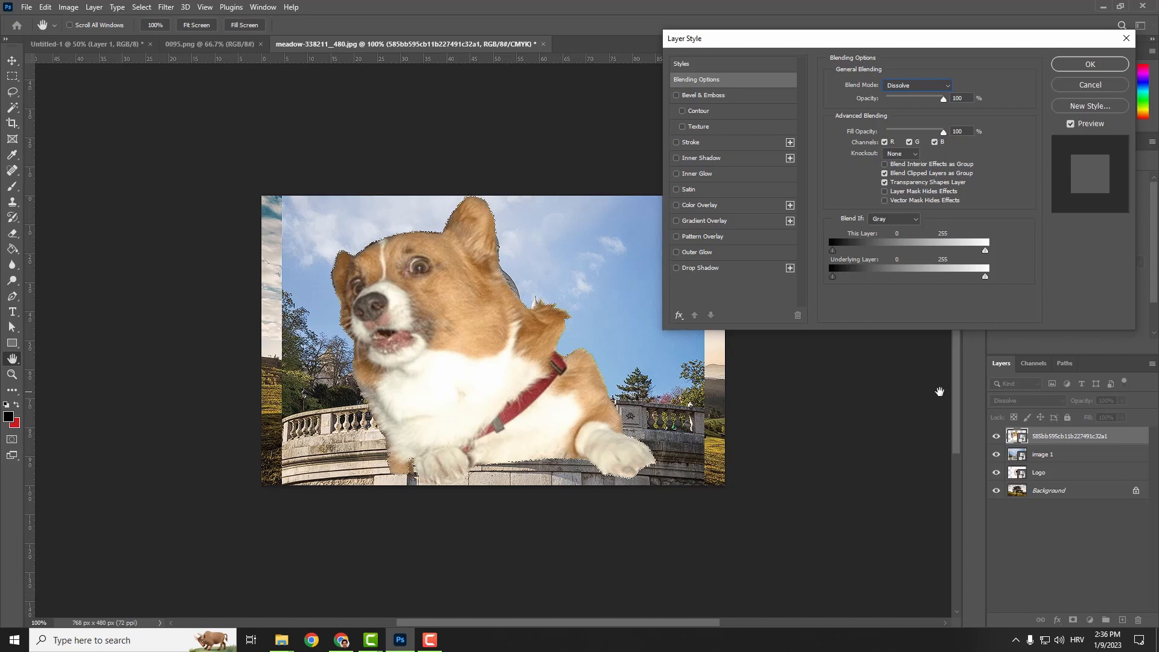
left_click(1125, 38)
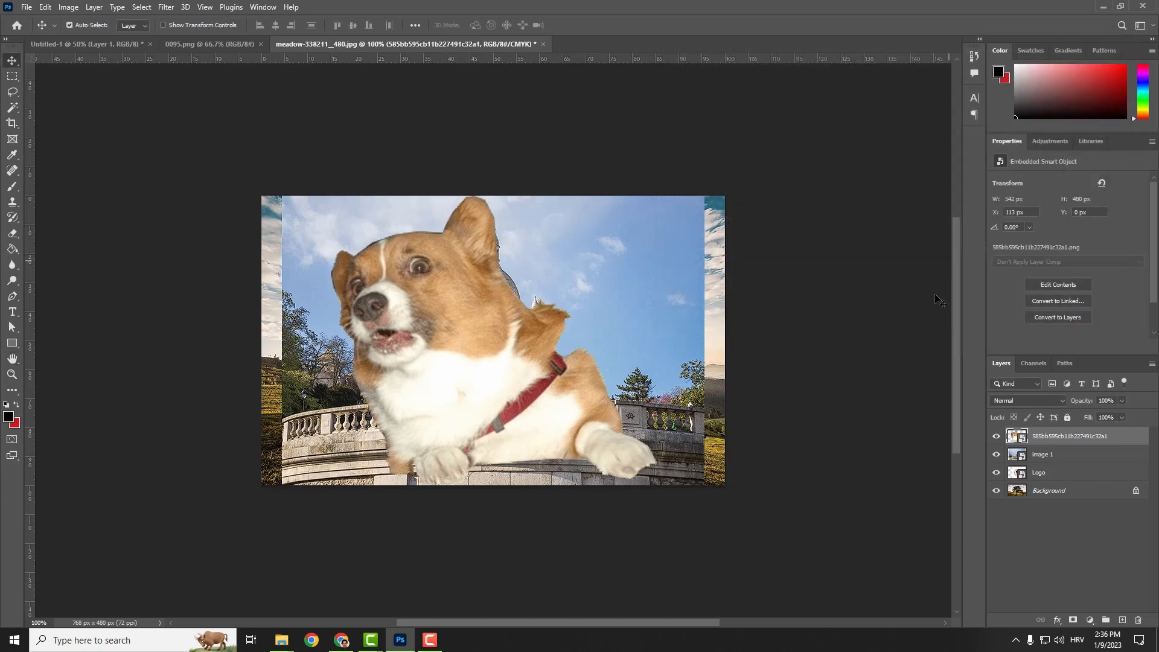
Step: Add a layer mask to the dog layer and paint black with the Brush tool to hide most of the dog's head
left_click(1073, 621)
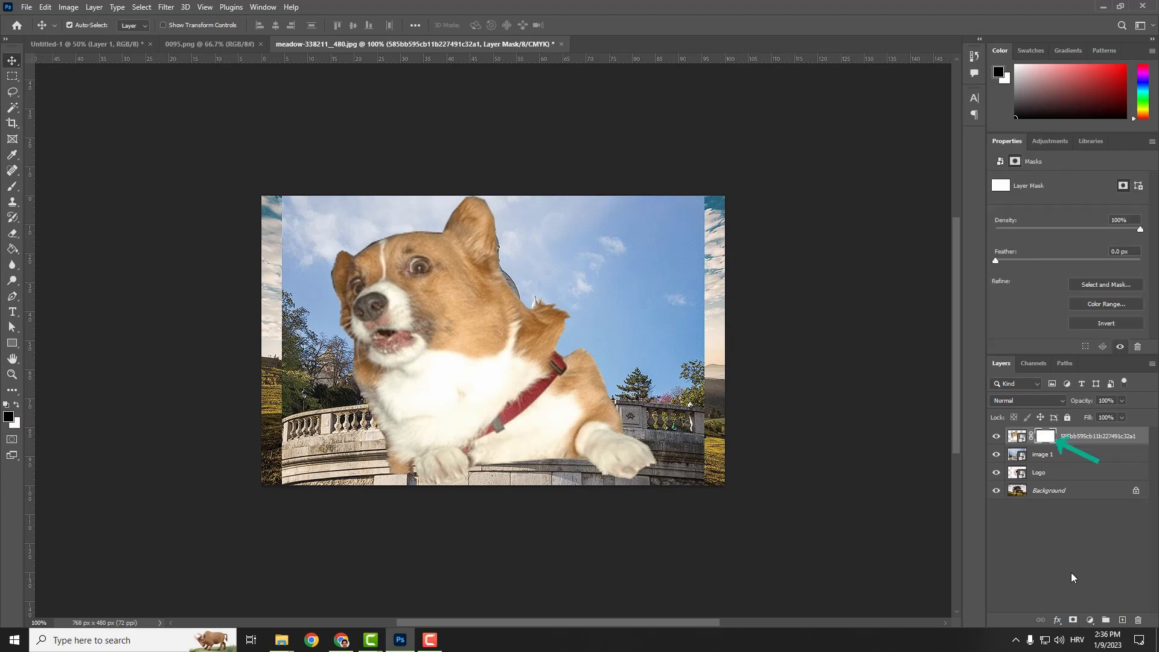
left_click(12, 187)
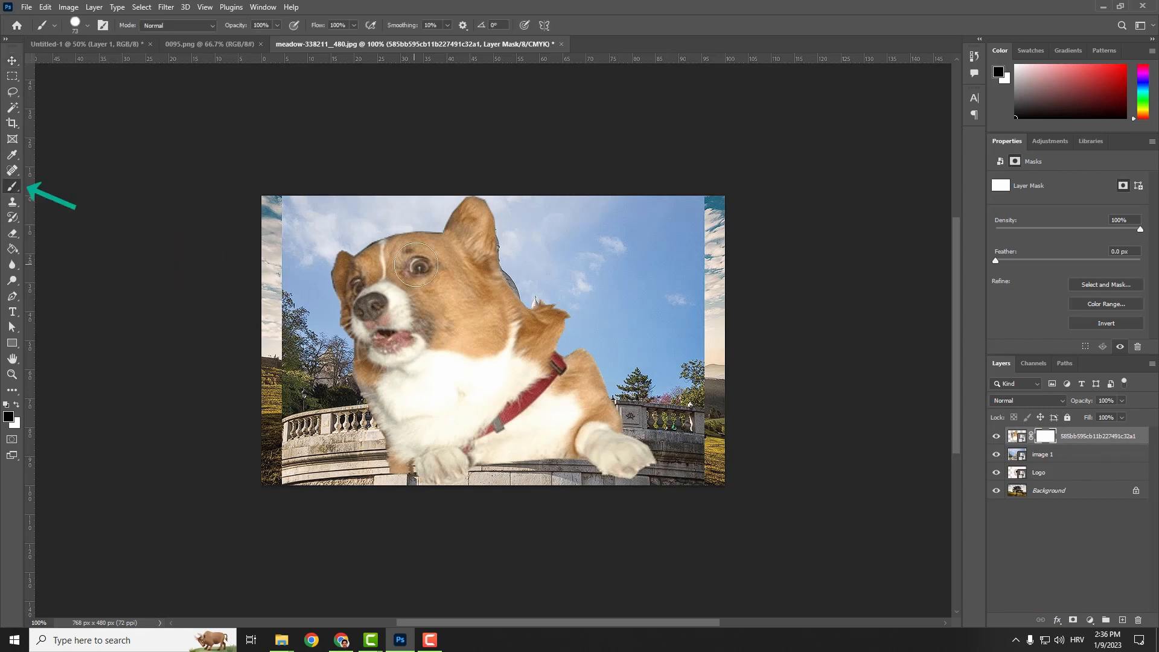
mouse_move(410, 262)
left_mouse_down()
mouse_move(484, 240)
mouse_move(461, 232)
mouse_move(391, 277)
mouse_move(409, 328)
mouse_move(459, 339)
mouse_move(495, 271)
mouse_move(463, 228)
mouse_move(491, 222)
left_mouse_up()
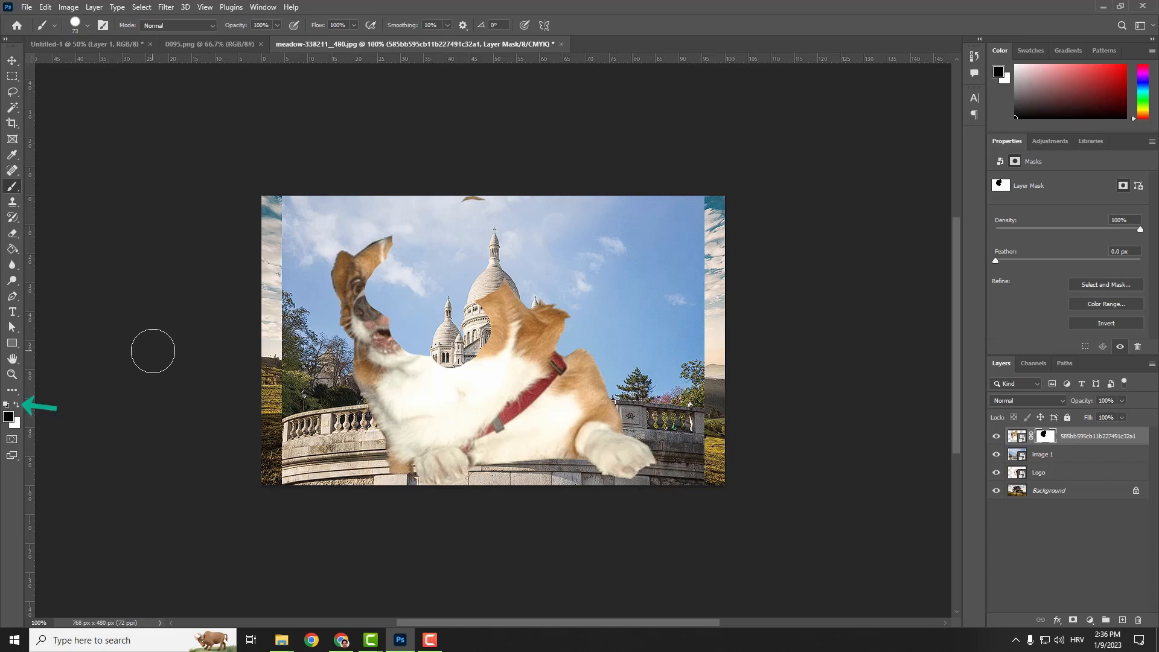
Step: Paint white on the dog's layer mask to restore the head, and delete the layer mask
left_click(17, 404)
mouse_move(284, 334)
left_mouse_down()
mouse_move(369, 284)
mouse_move(477, 253)
mouse_move(416, 296)
mouse_move(444, 336)
mouse_move(411, 356)
left_mouse_up()
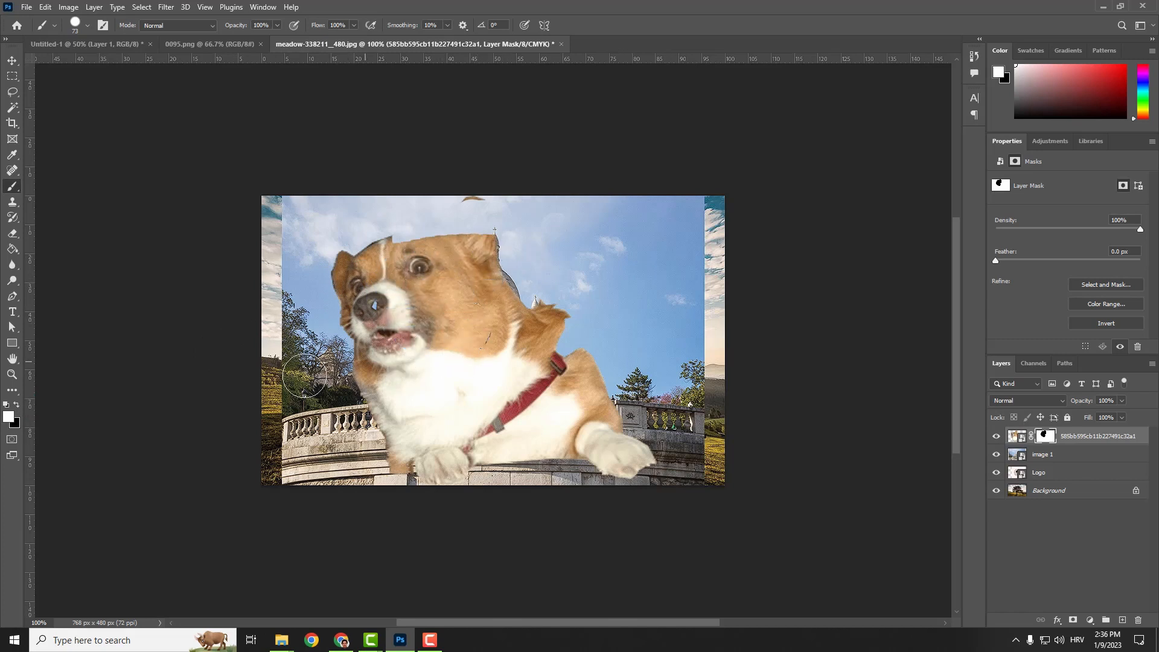
left_click(16, 404)
mouse_move(350, 302)
left_mouse_down()
mouse_move(392, 344)
mouse_move(411, 316)
mouse_move(379, 302)
mouse_move(359, 334)
mouse_move(389, 362)
left_mouse_up()
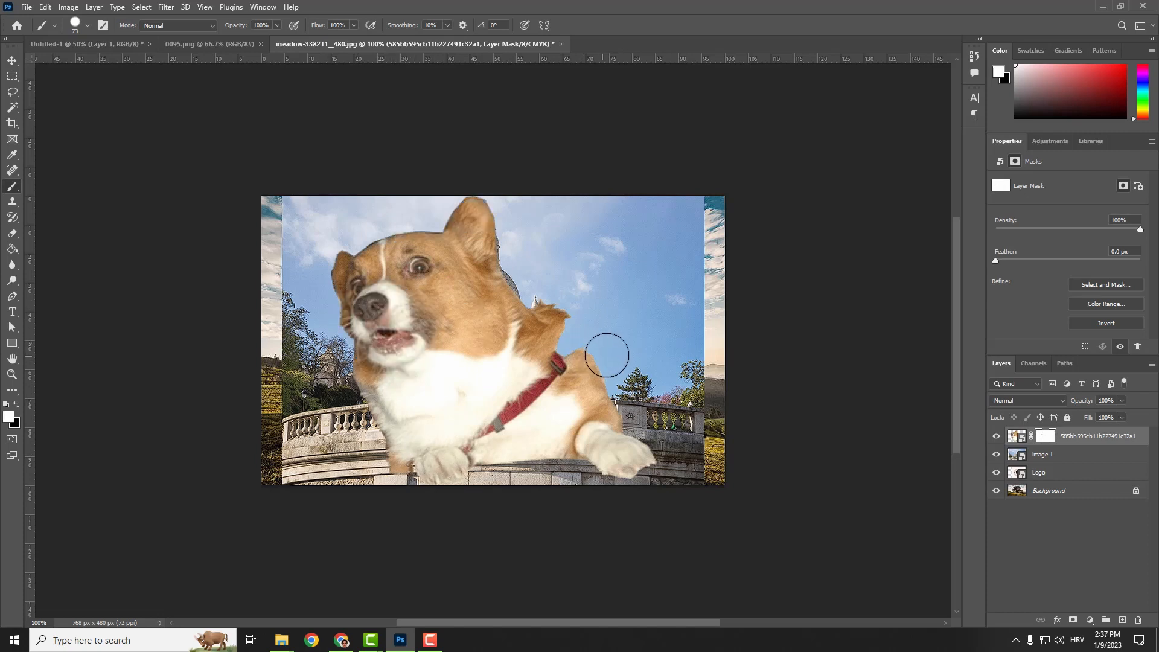
right_click(1040, 439)
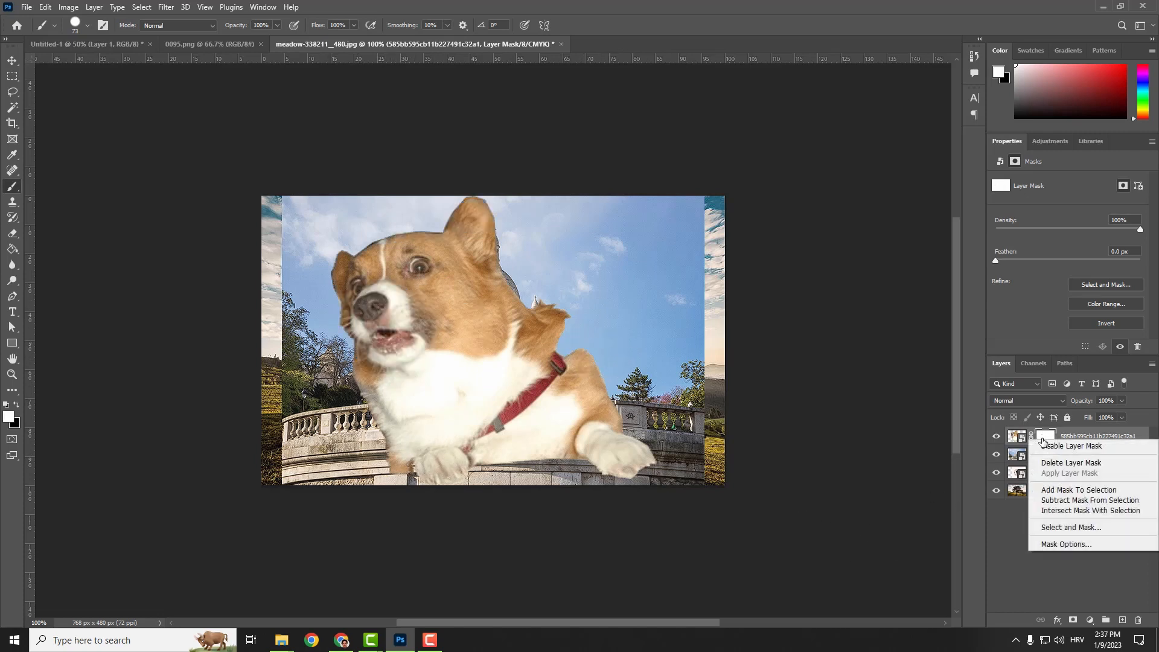
left_click(1104, 463)
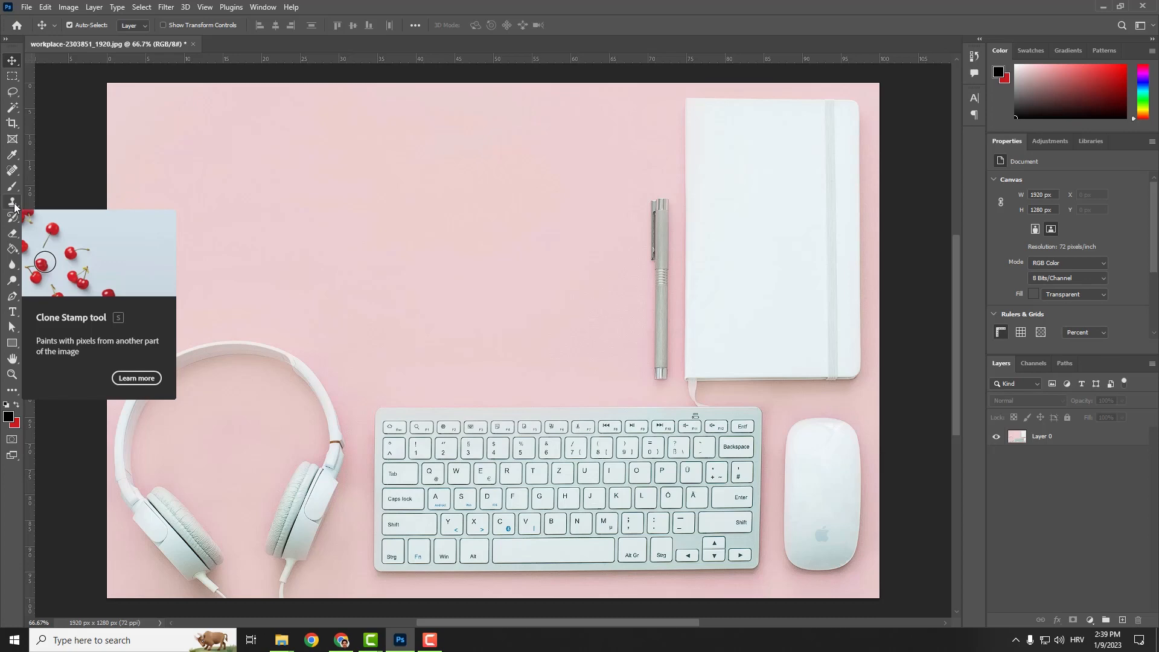
Step: Clone the pen beside the notebook onto the empty pink area above the keyboard with the Clone Stamp tool, and undo the cloning
left_click(13, 203)
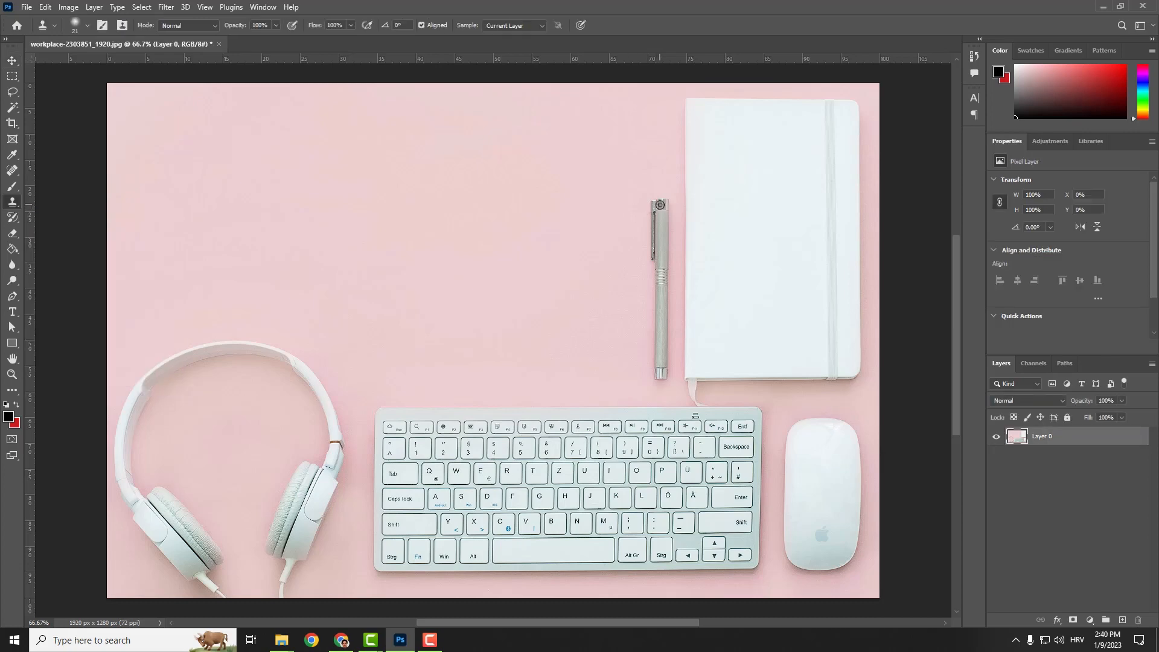
left_click(660, 205, "alt")
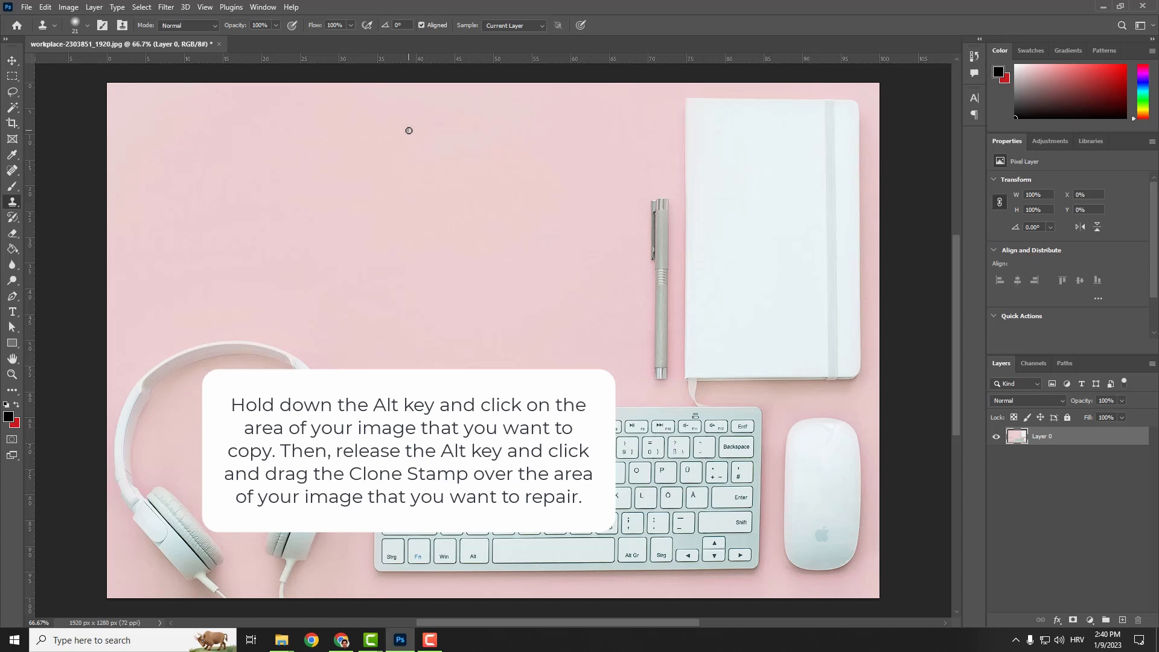
left_click_drag(396, 127, 395, 166)
mouse_move(396, 166)
left_mouse_down("alt")
mouse_move(410, 175)
mouse_move(396, 212)
mouse_move(397, 292)
left_mouse_up("alt")
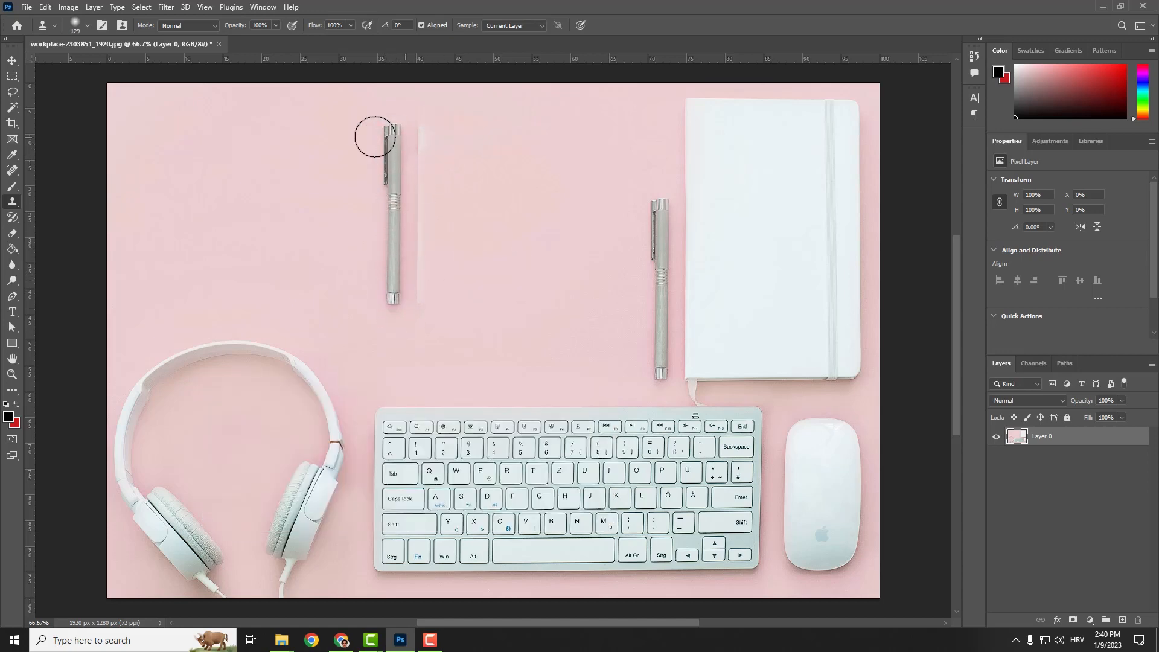
key("ctrl+z")
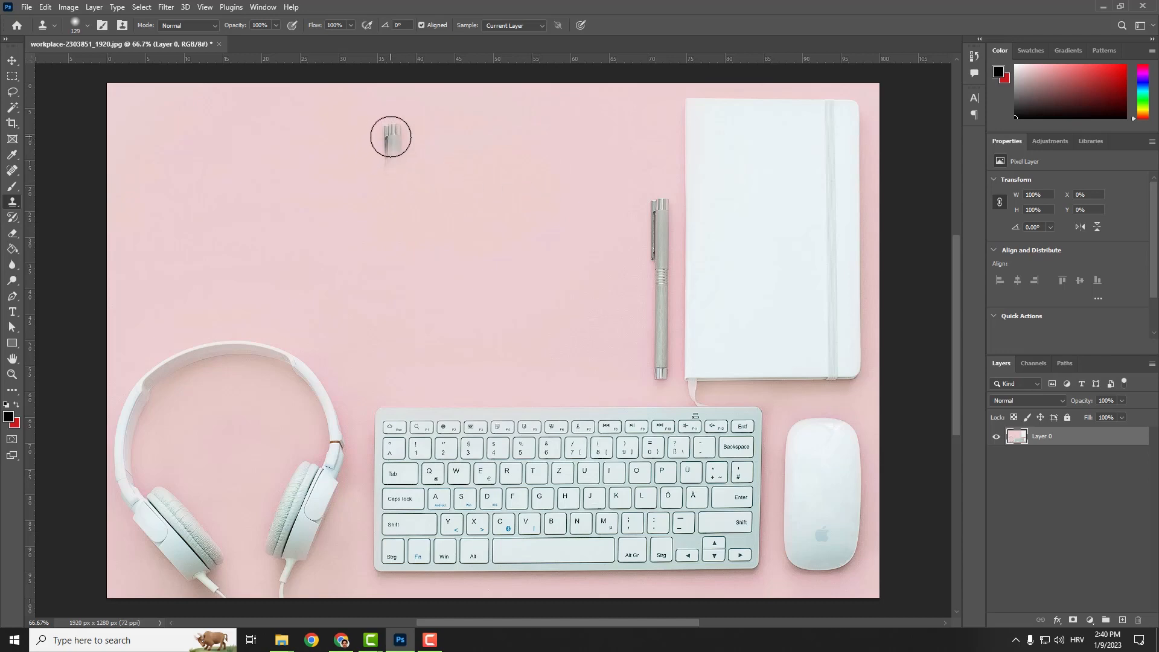
Step: Clone the pen full-length onto the pink area above the keyboard, and try another Clone Stamp stroke above the headphones with a 73 px brush
left_click_drag(390, 136, 391, 305)
left_click(87, 27)
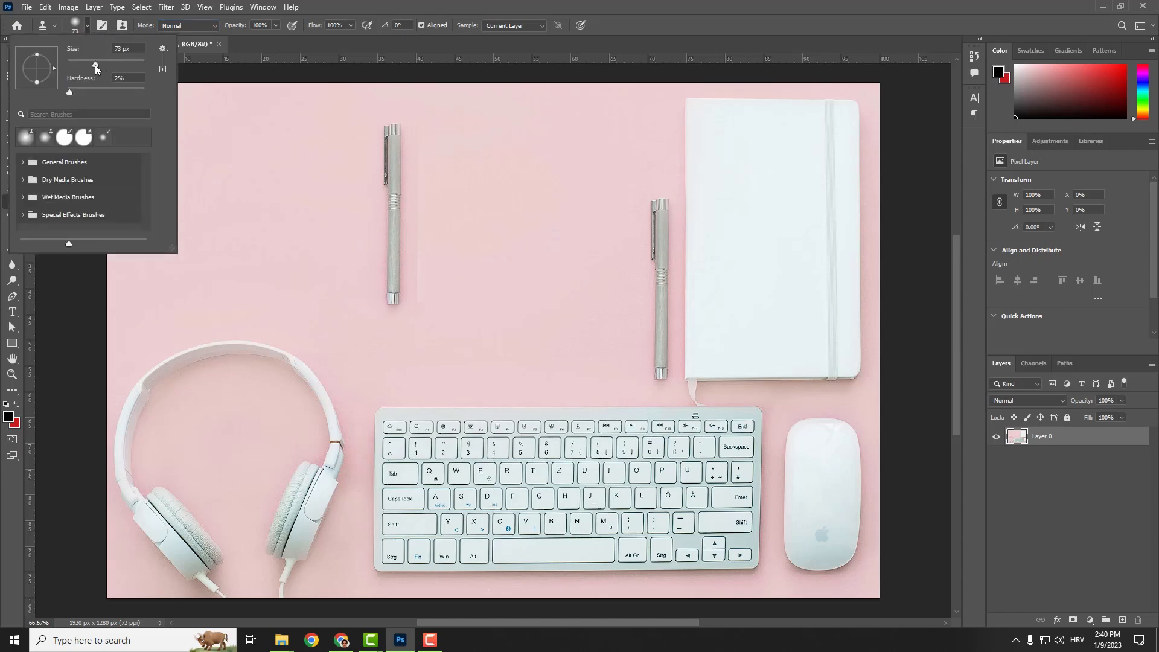
left_click_drag(286, 131, 282, 191)
Step: Try painting over the upper end of the pen with an enlarged Healing Brush sampled from the pink background
left_click_drag(12, 170, 82, 176)
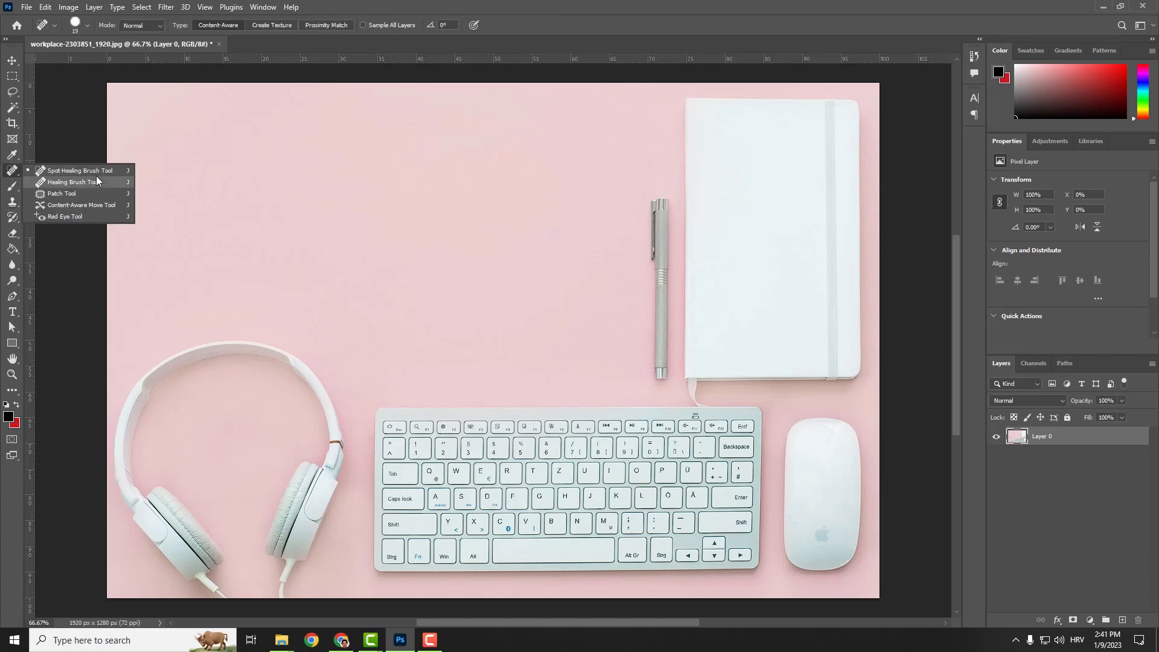
left_click(89, 181)
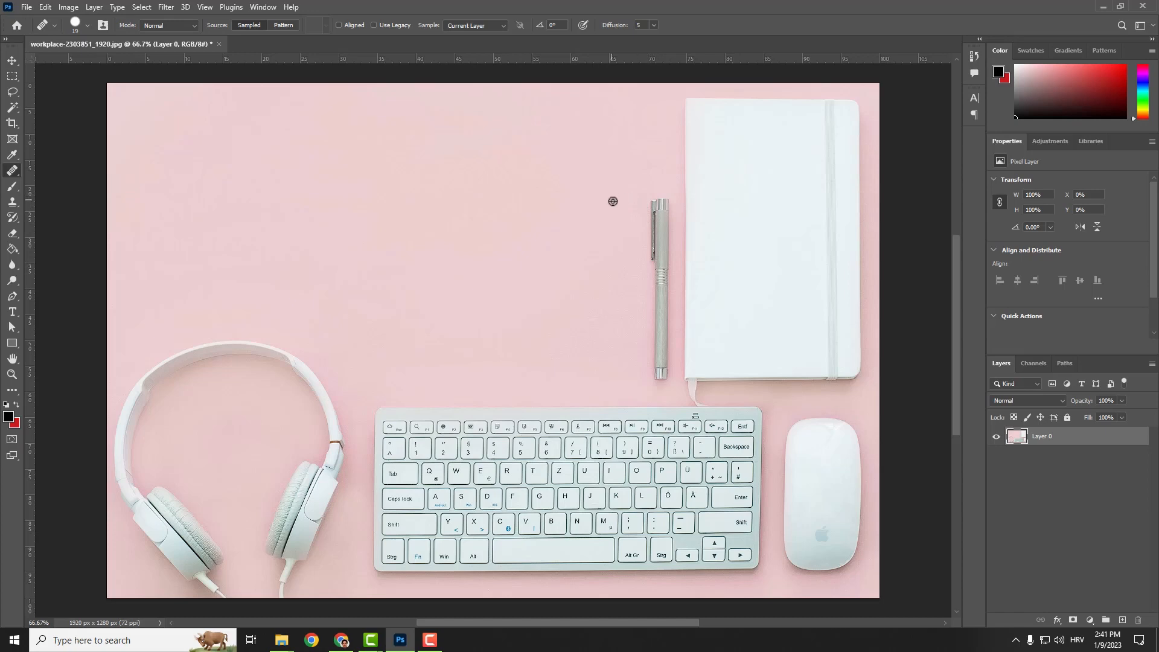
right_click(581, 178, "alt")
right_click(575, 188, "alt")
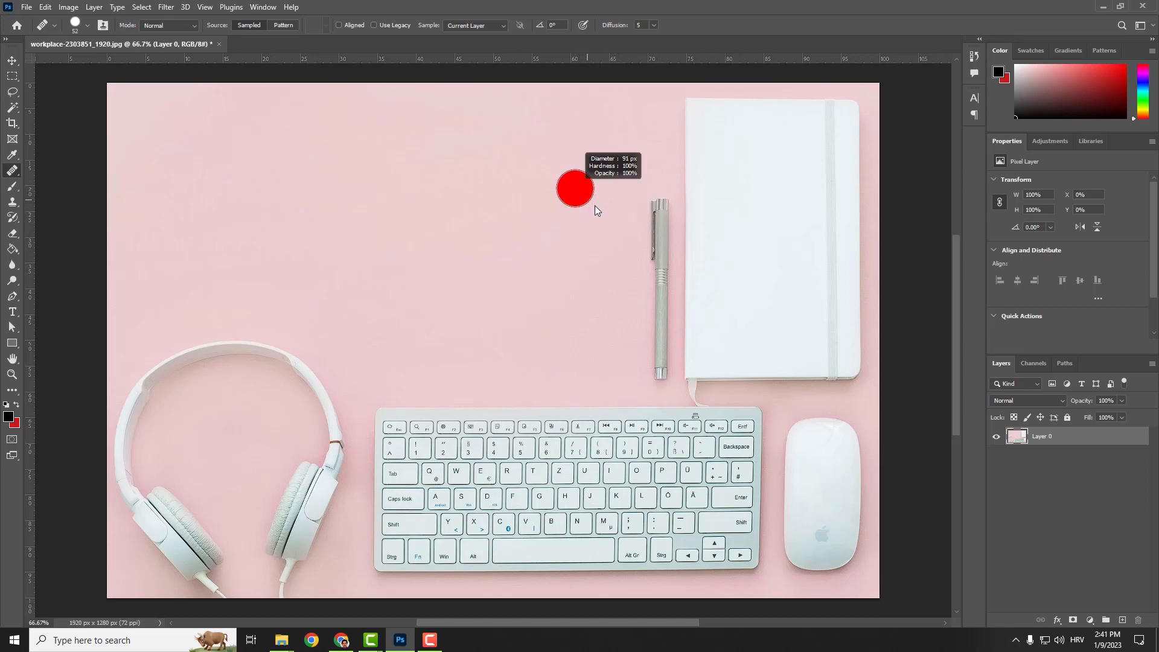
mouse_move(655, 197)
left_mouse_down()
mouse_move(658, 372)
mouse_move(643, 218)
left_mouse_up()
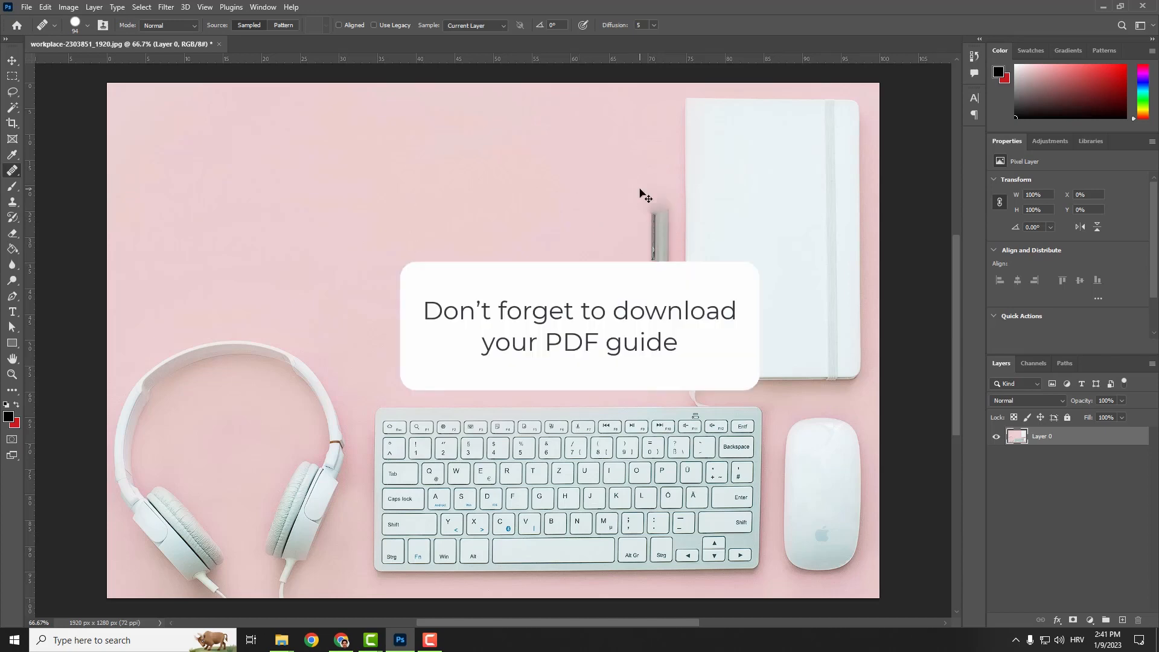
Step: Remove the whole pen with the Healing Brush sampled from the pink background, try a stroke over the headphones, and undo the healing
left_click(12, 170)
left_click(66, 181)
left_click(430, 169, "alt")
left_click_drag(663, 197, 661, 365)
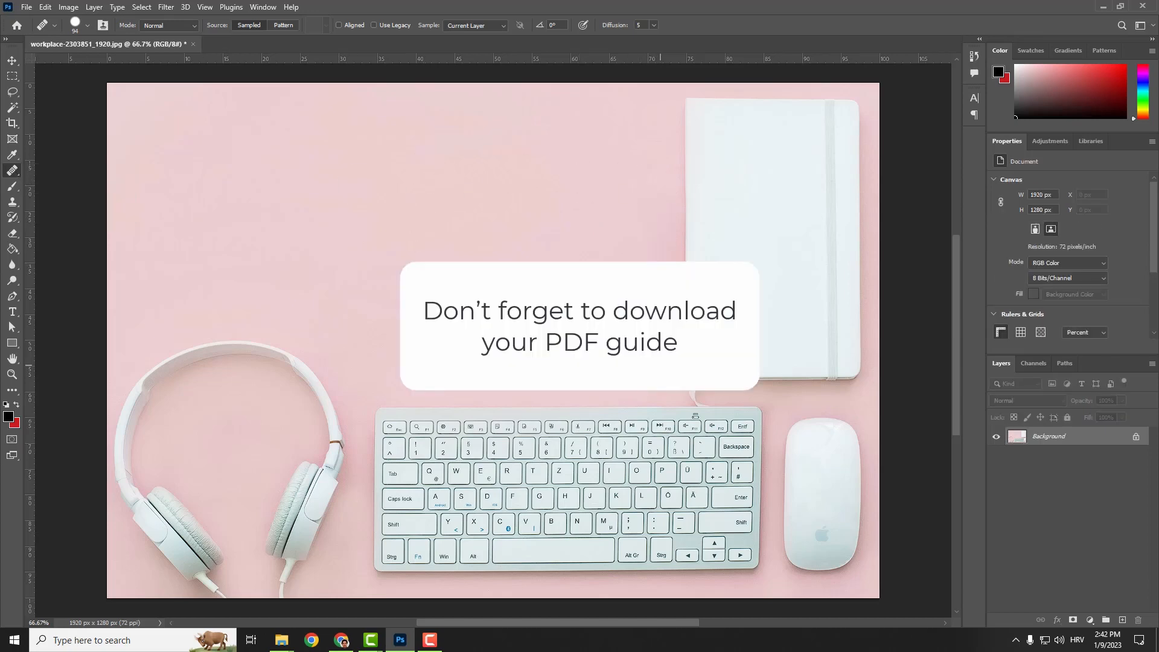
mouse_move(254, 336)
left_mouse_down()
mouse_move(207, 347)
mouse_move(306, 375)
mouse_move(220, 365)
mouse_move(256, 388)
left_mouse_up()
key("ctrl+z")
key("ctrl+z")
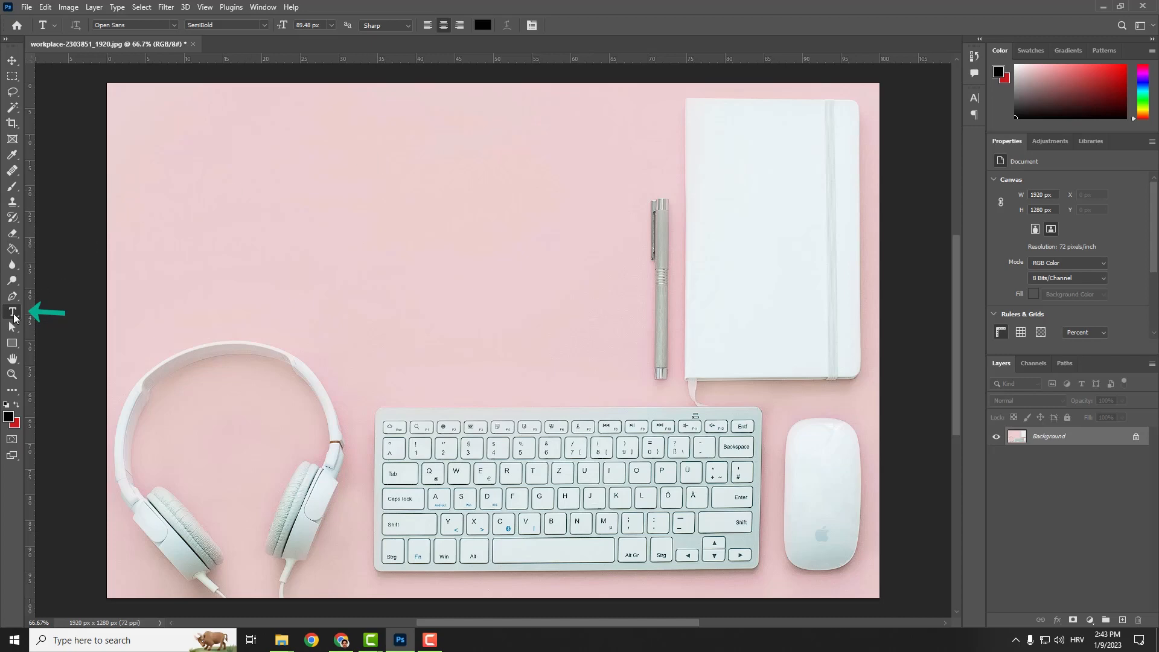
Step: Add the text "EXAMPLE TEXT" on the empty pink area above the keyboard
left_click(372, 165)
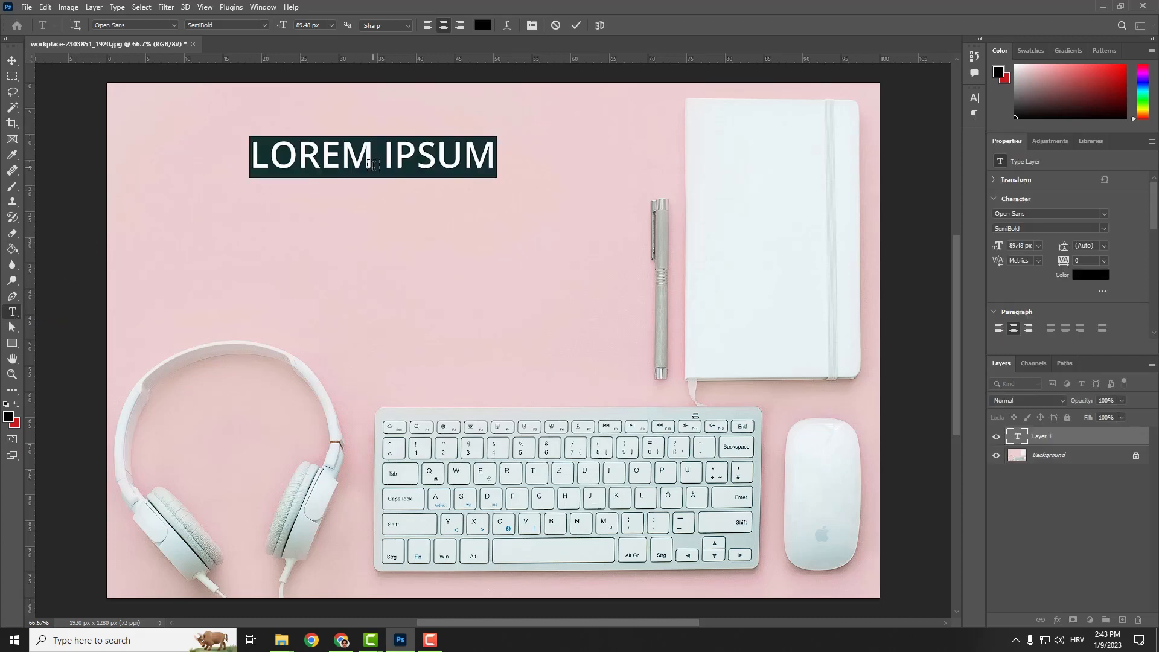
type("E")
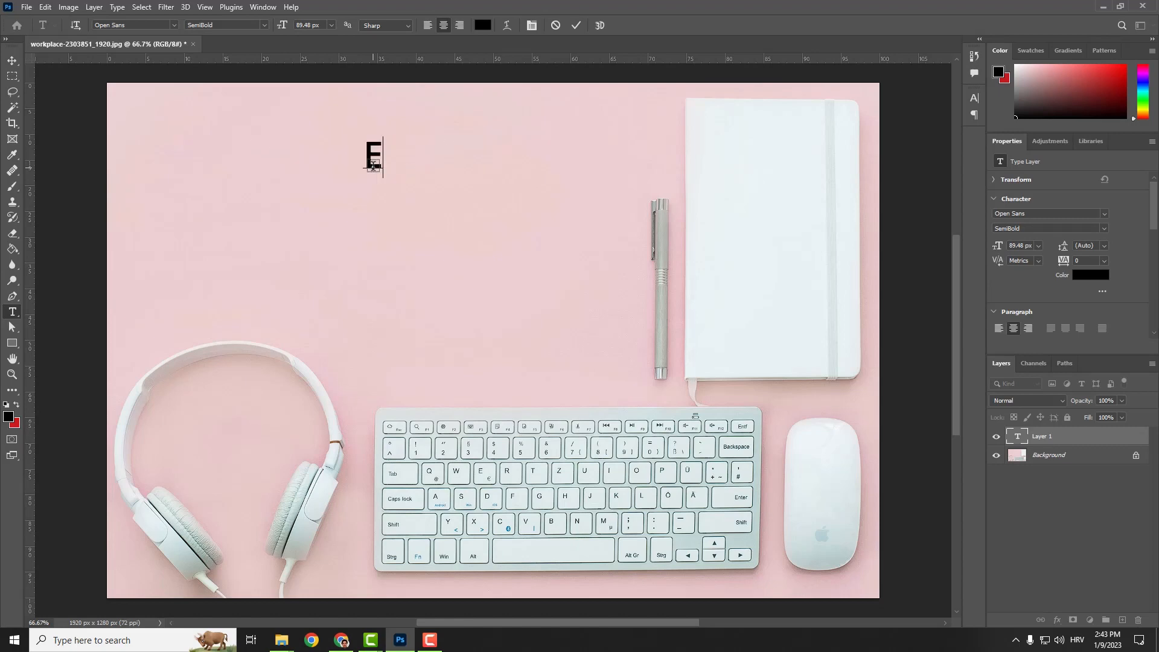
type("XAMPLE TEXT")
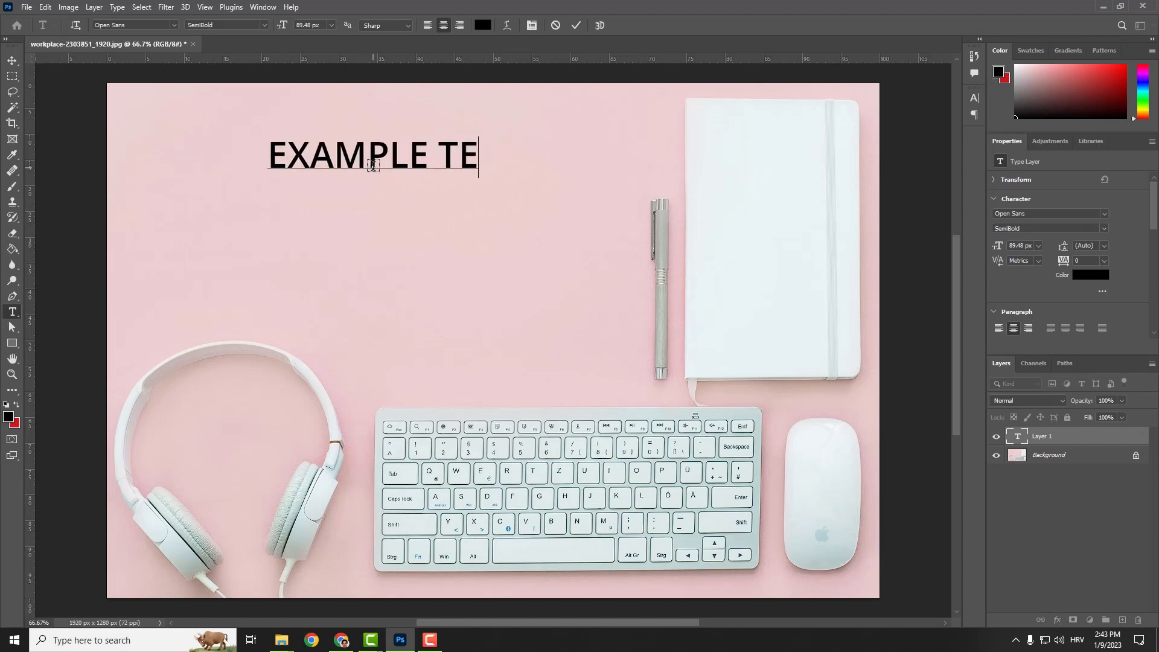
left_click(576, 25)
Step: Change the example text's font to Impact and its color to blue 3b57cd
left_click(175, 26)
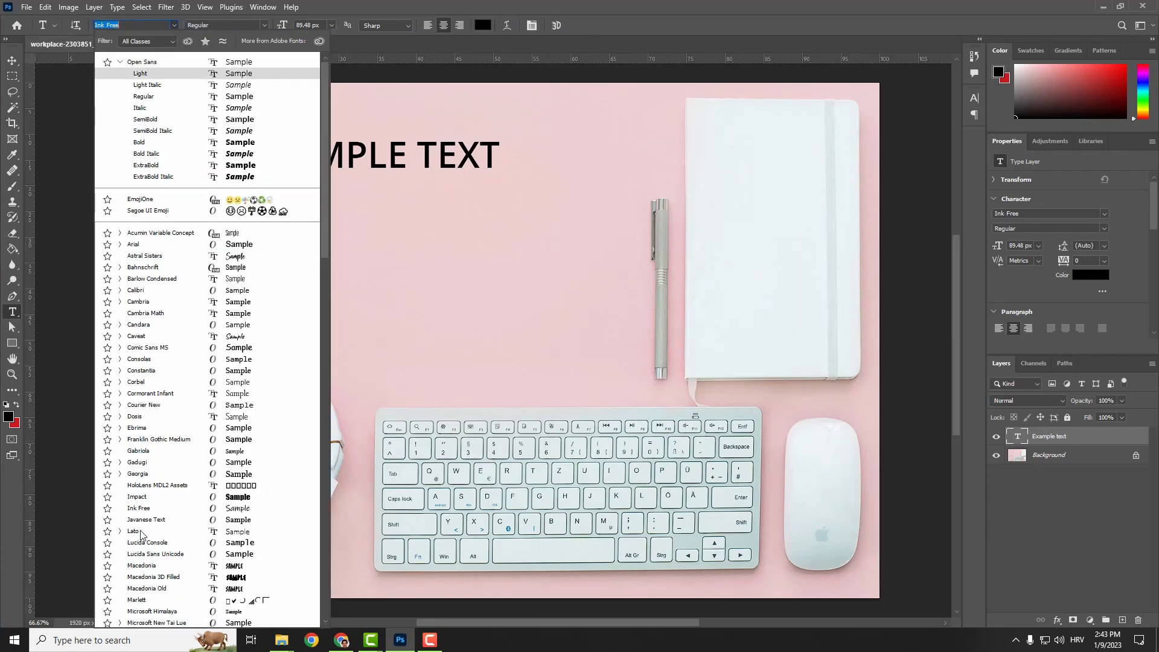
left_click(163, 496)
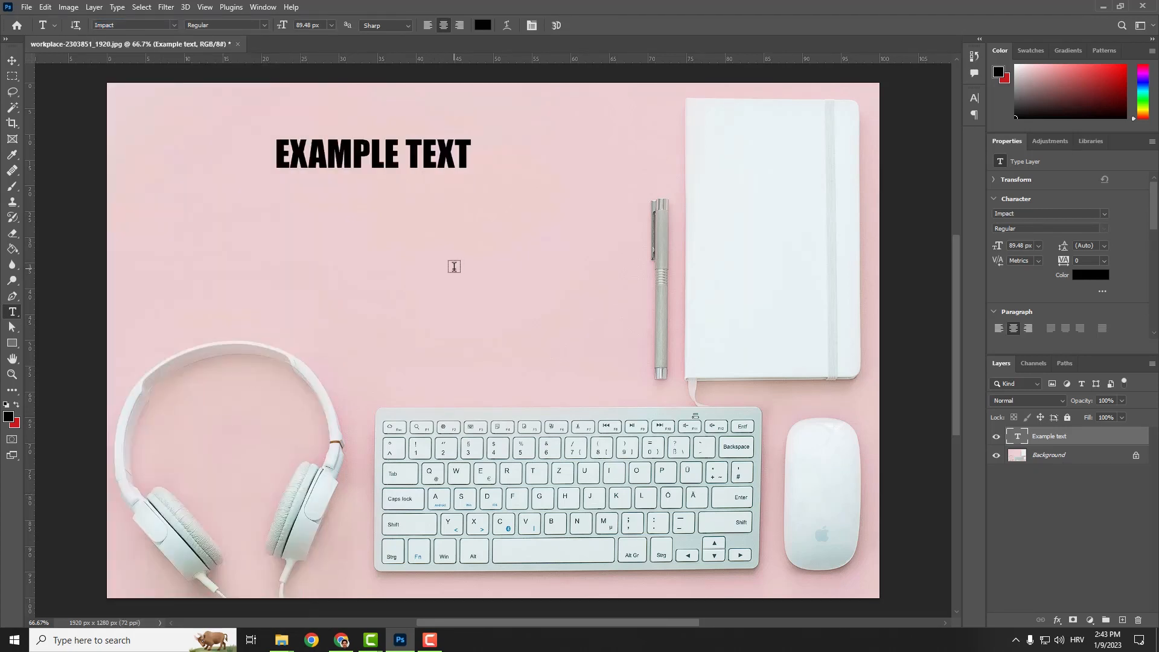
left_click(483, 24)
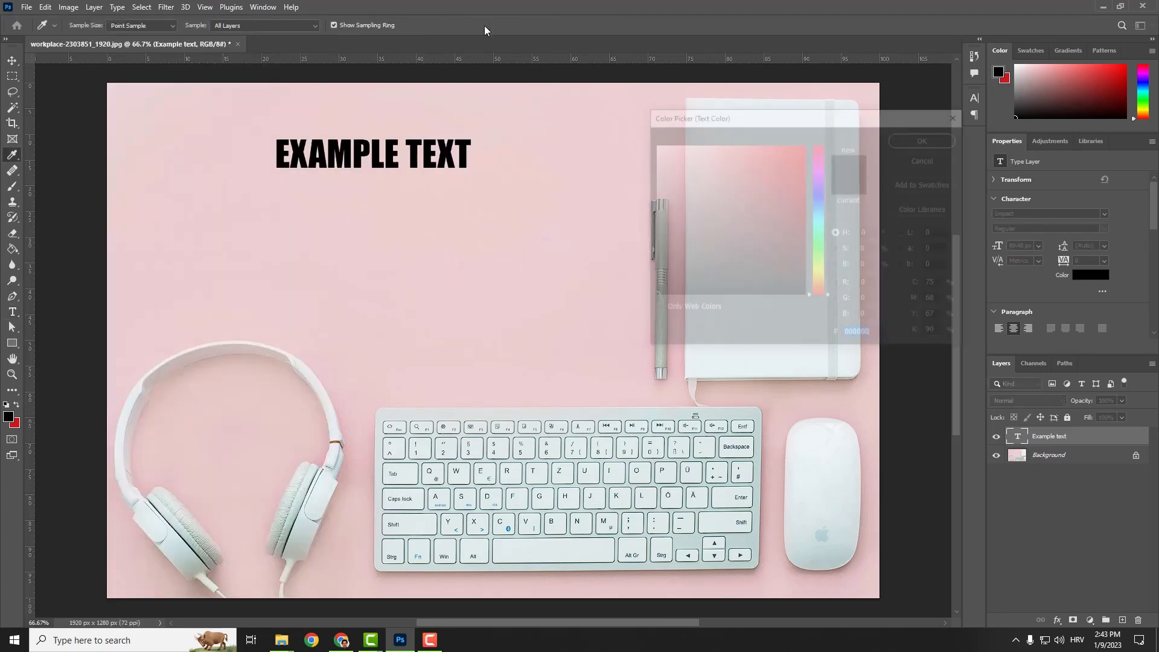
mouse_move(732, 207)
left_mouse_down()
mouse_move(792, 153)
mouse_move(765, 190)
mouse_move(784, 188)
mouse_move(761, 174)
left_mouse_up()
left_click(822, 199)
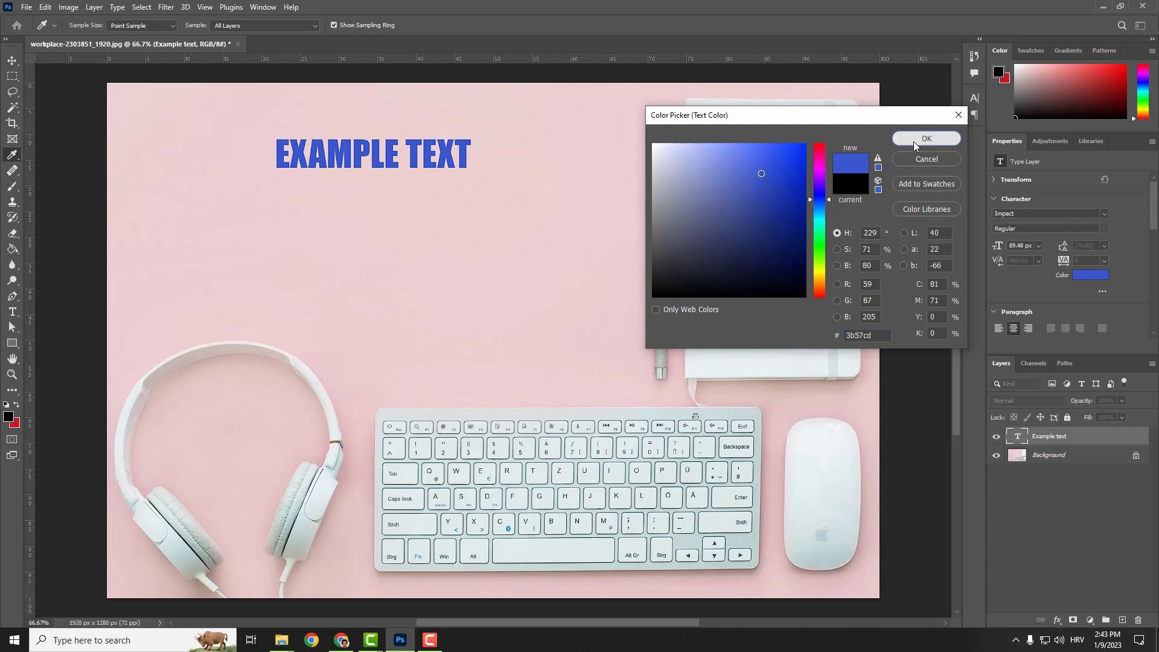
left_click(913, 141)
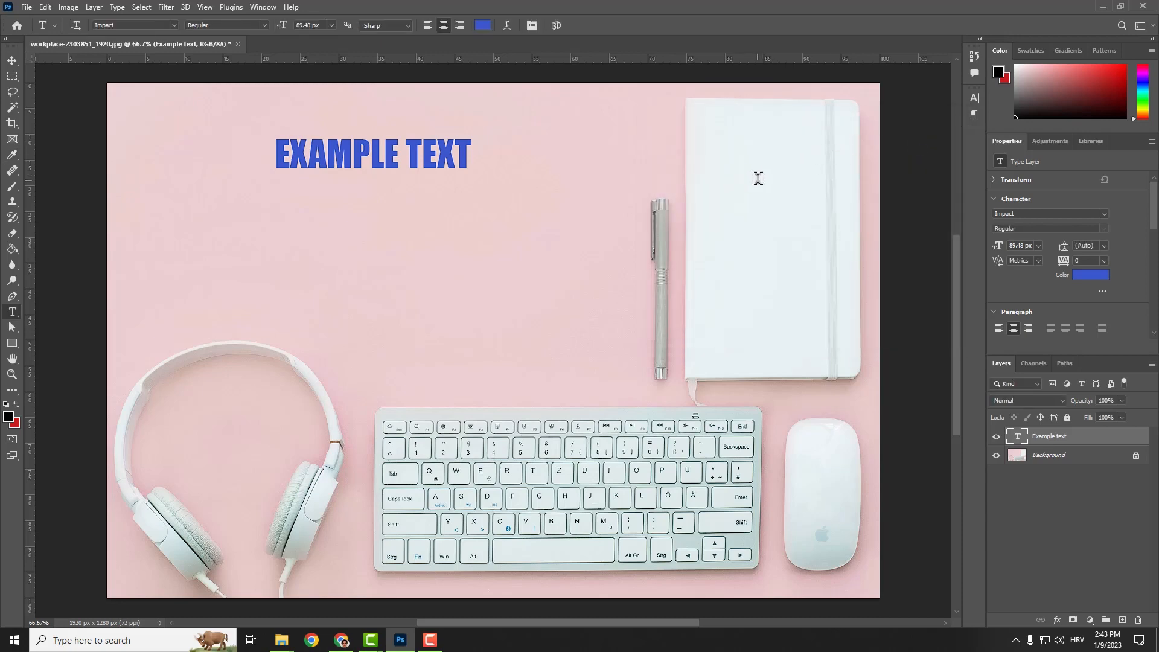
Step: Try left and right alignment on the example text, and set it back to centered
left_click(430, 27)
left_click(443, 27)
left_click(457, 26)
left_click(444, 26)
Step: Set the example text's size to 124 px with All Caps off, and undo the trial tracking of 160
left_click(973, 101)
left_click_drag(839, 130, 914, 143)
left_click(875, 182)
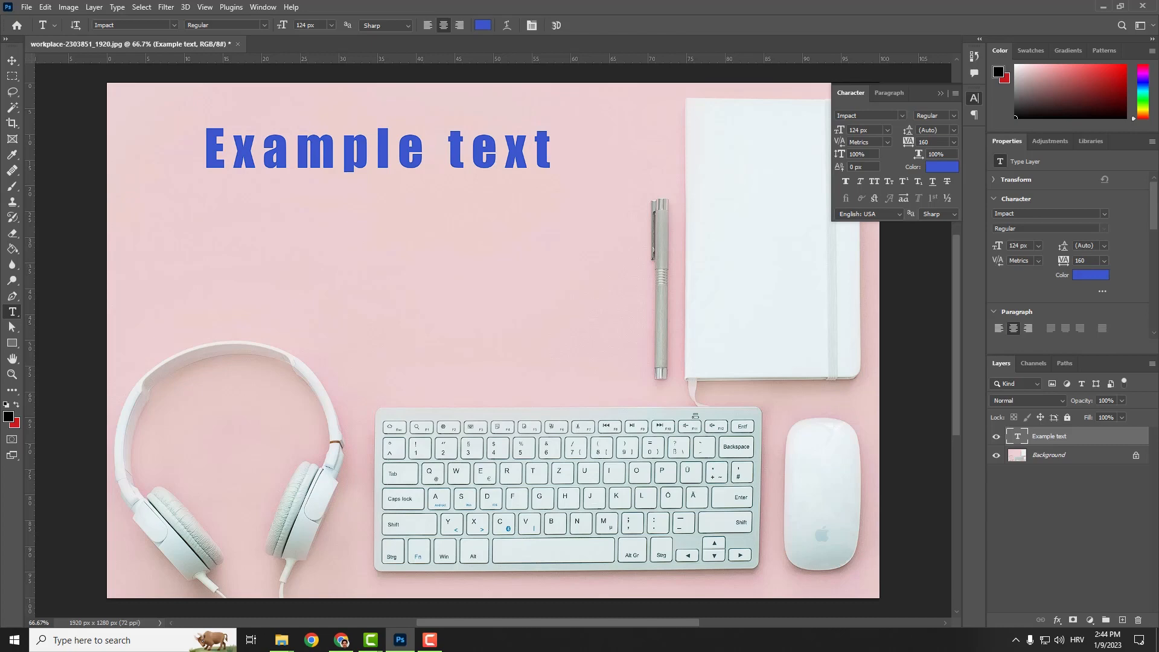
key("ctrl+z")
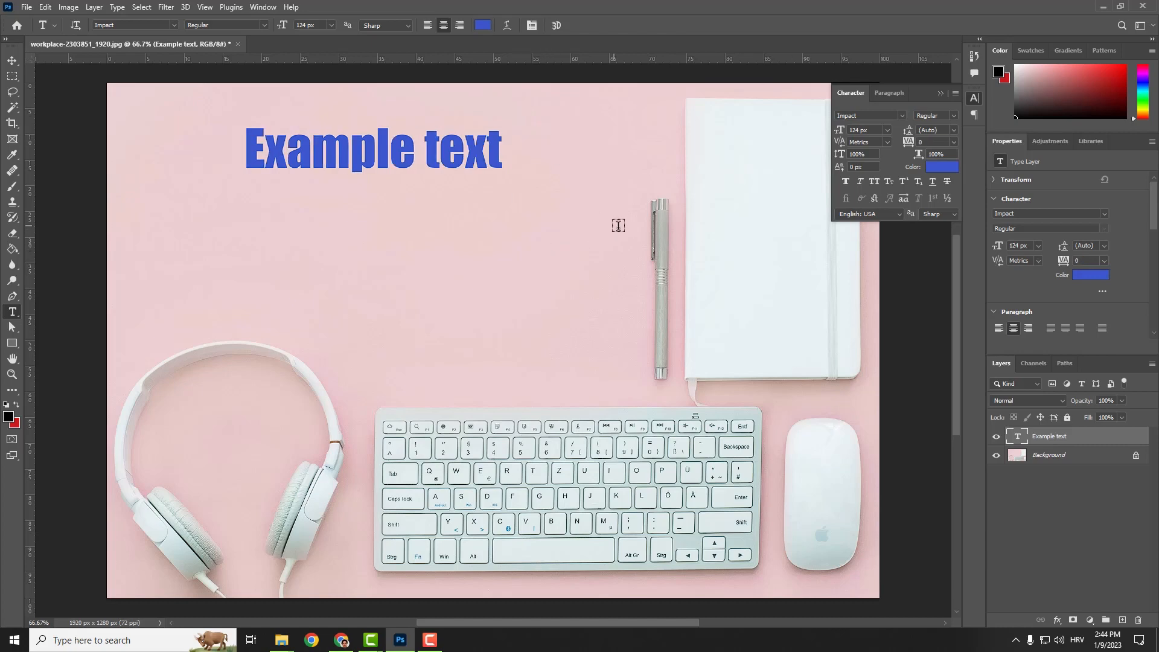
left_click(974, 99)
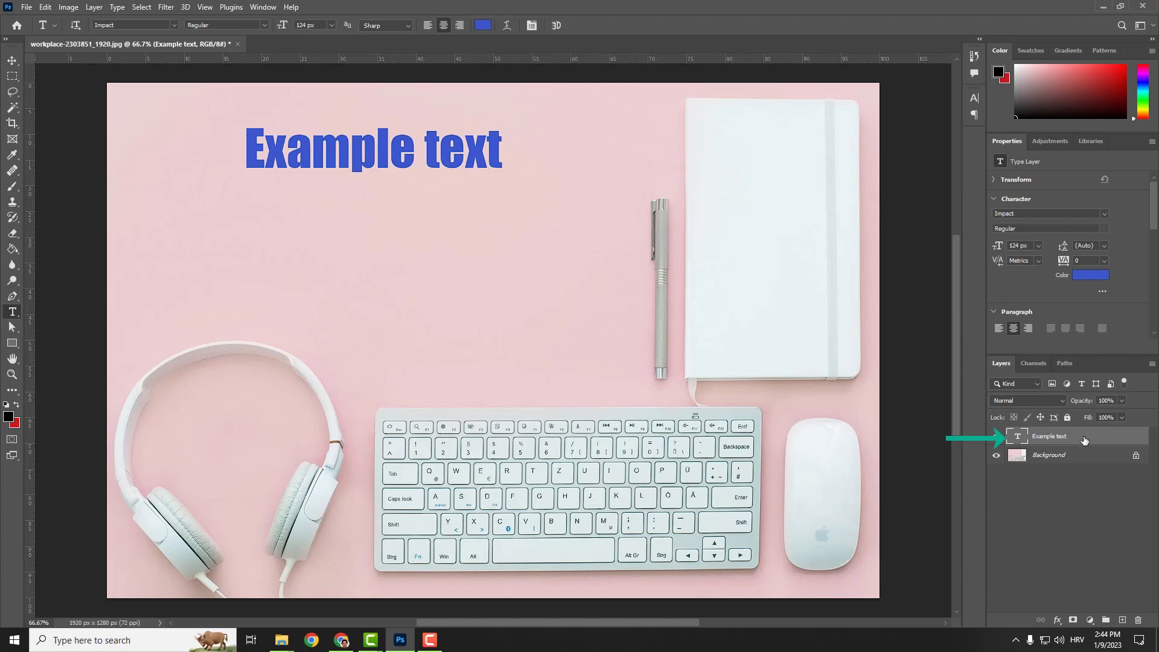
Step: Add a Stroke layer style to the example text with a size of 9 px and a cyan color
left_click(94, 8)
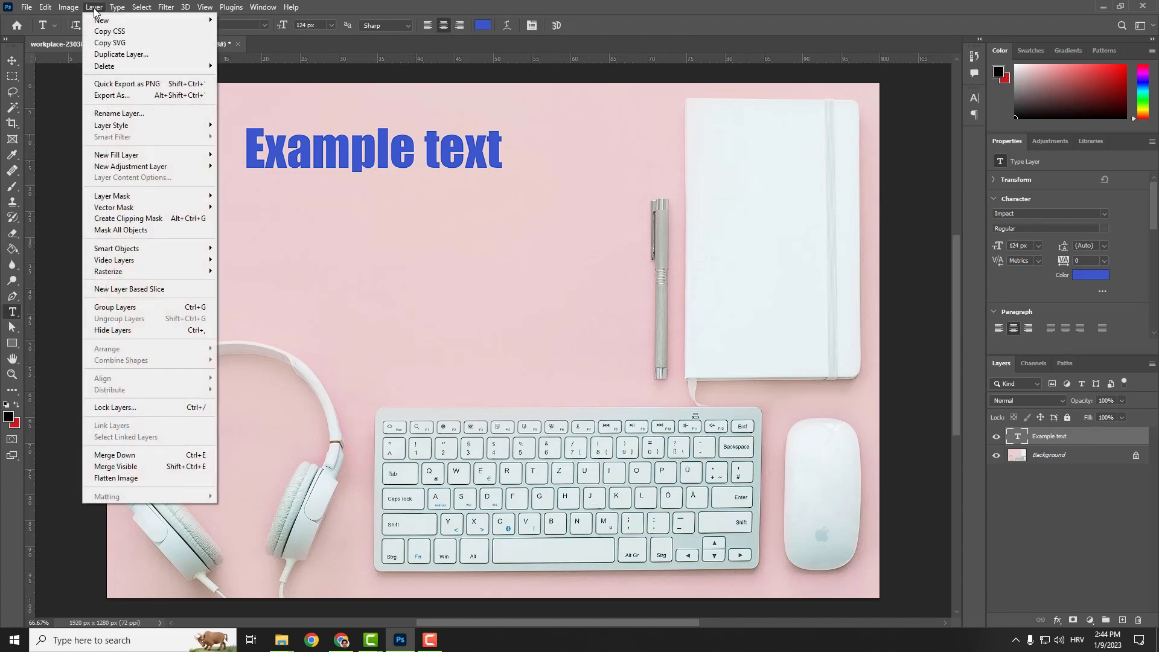
mouse_move(128, 127)
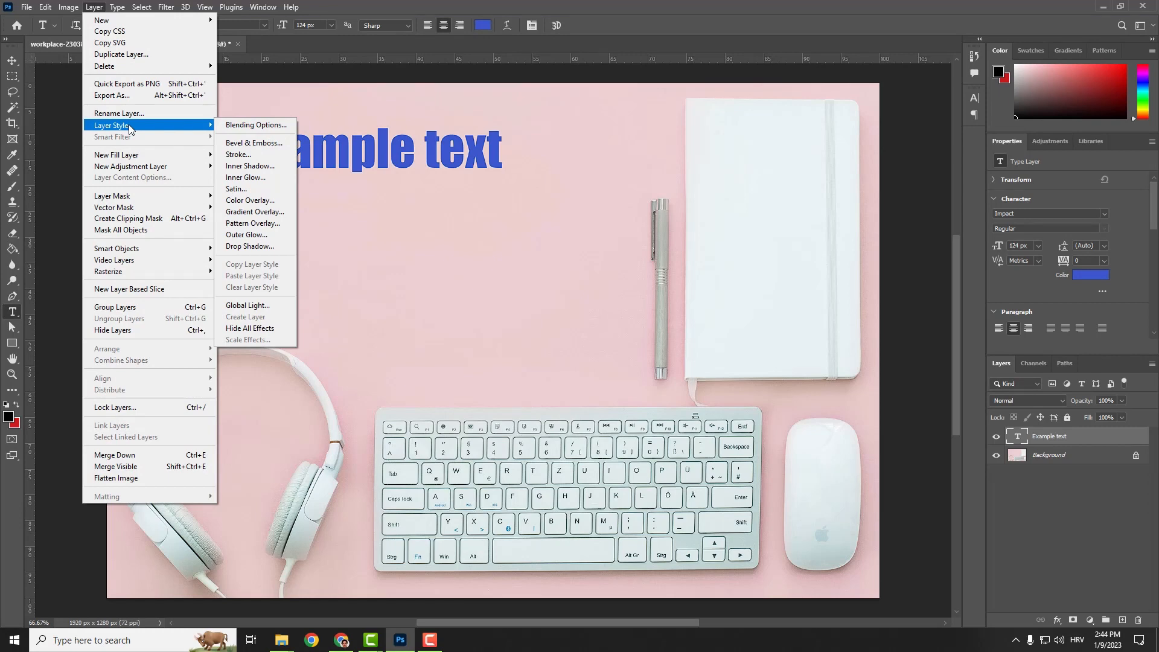
left_click(264, 154)
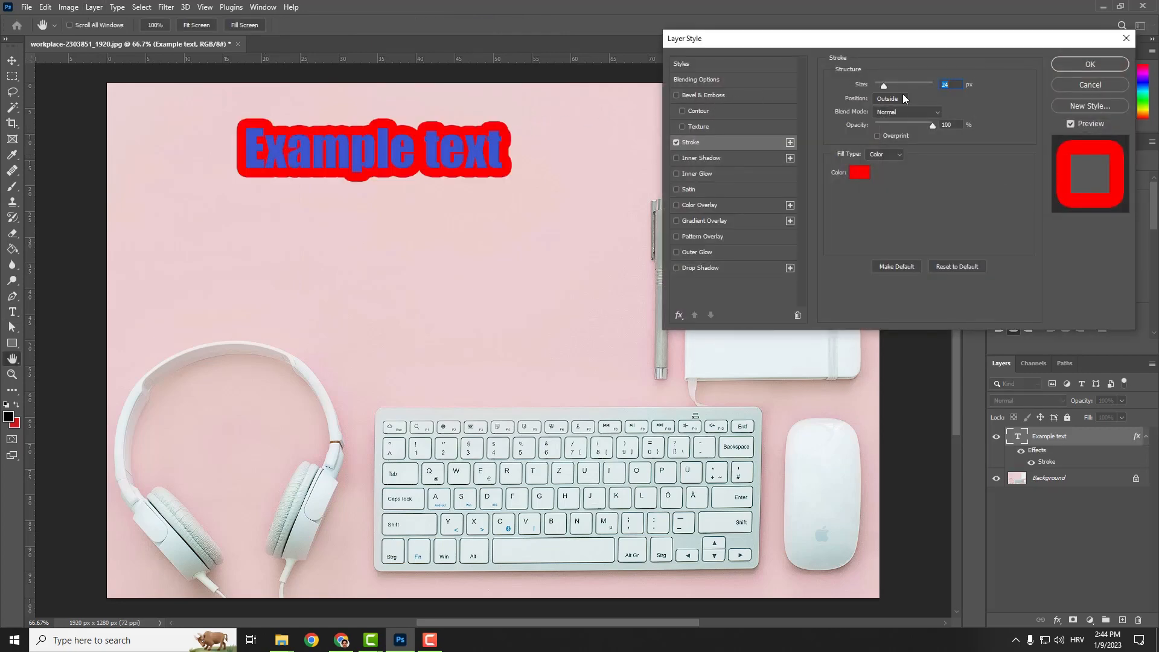
left_click_drag(889, 87, 881, 87)
left_click(859, 172)
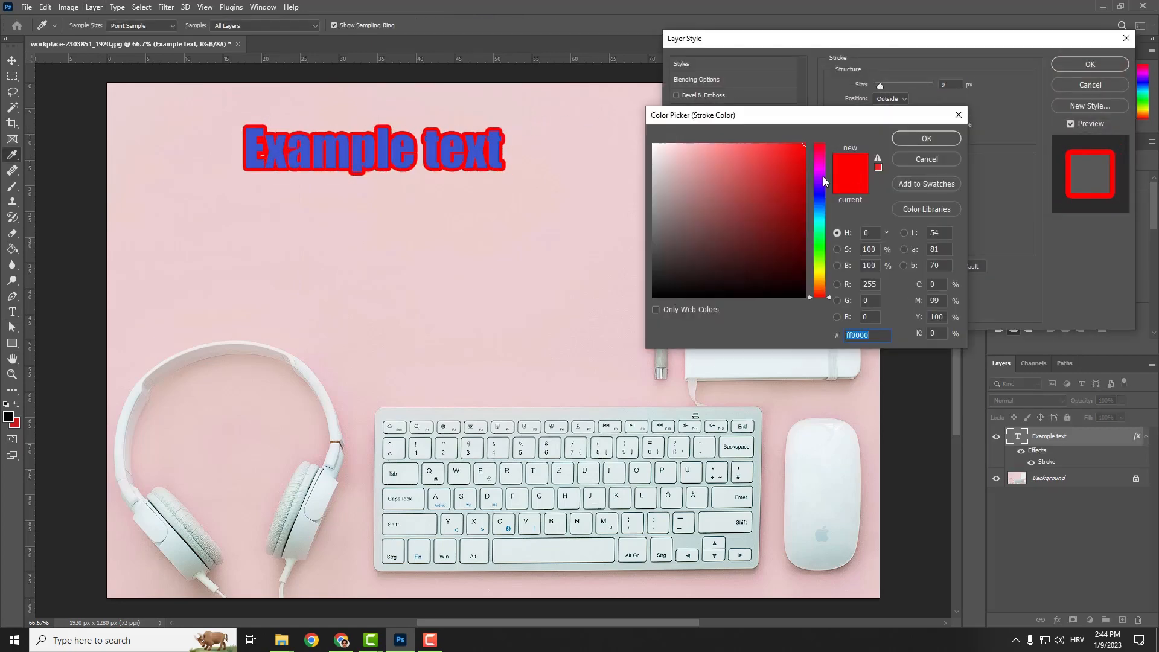
left_click(821, 219)
left_click(907, 139)
Step: Try the stroke's Inside position, set it back to Outside, and apply the stroke with a reduced opacity
left_click(891, 98)
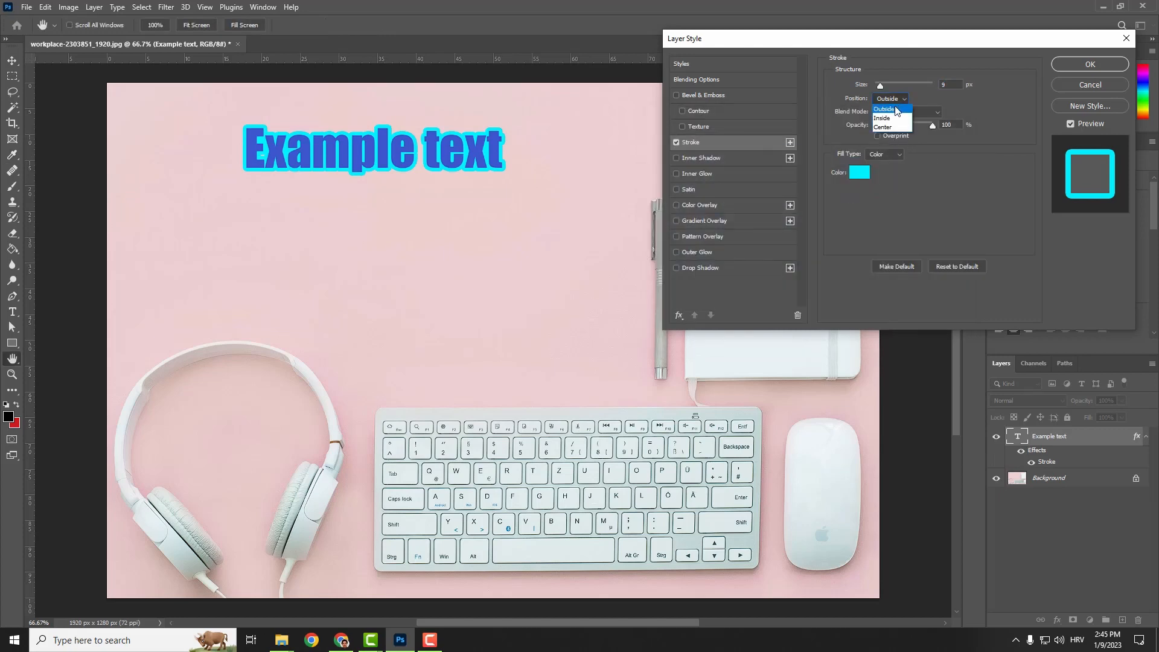
left_click(894, 115)
left_click(898, 102)
left_click(895, 112)
left_click_drag(932, 125, 887, 127)
left_click(1066, 68)
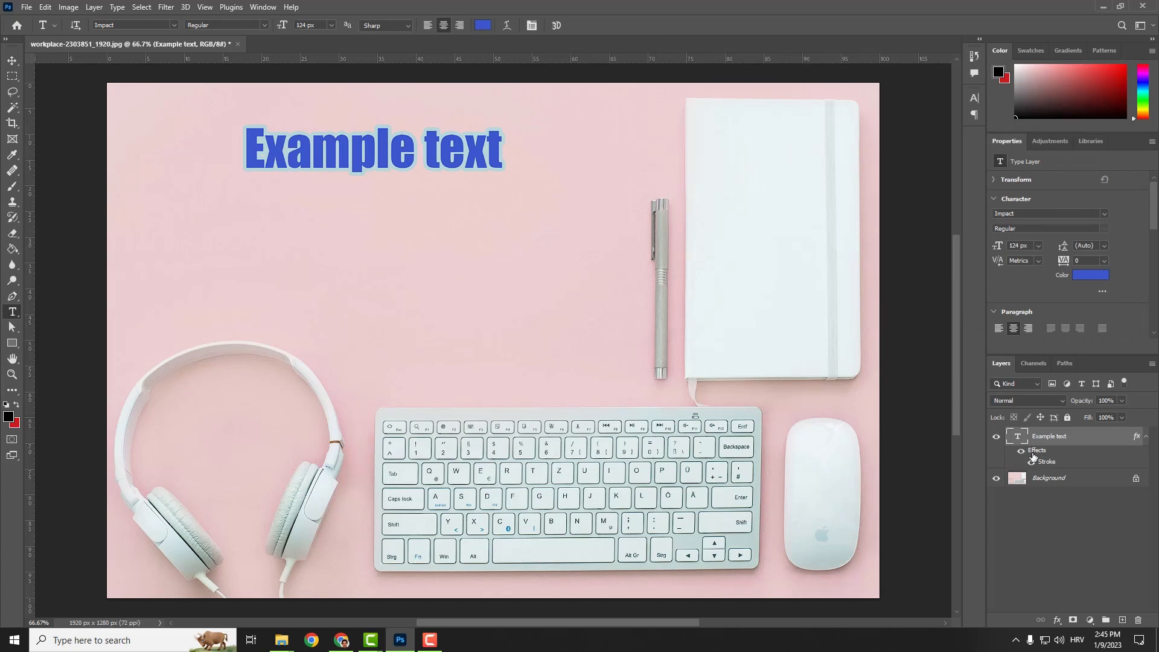
Step: Clear the layer style from the Example text layer, and move the text down toward the middle of the image above the keyboard
right_click(1049, 441)
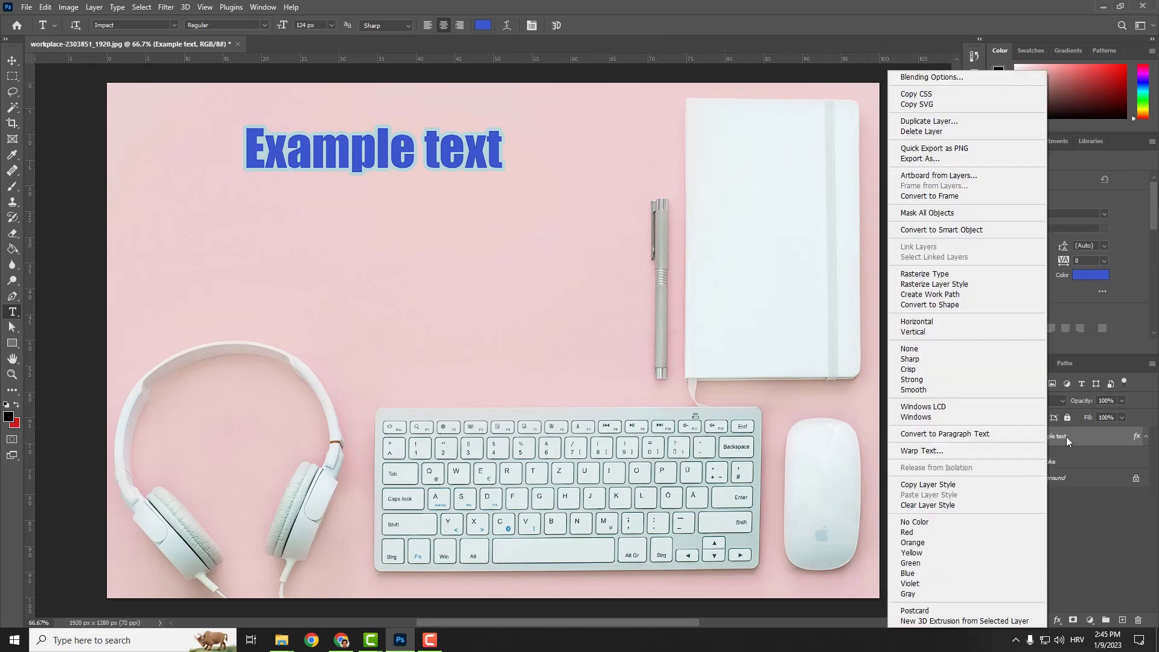
left_click(964, 505)
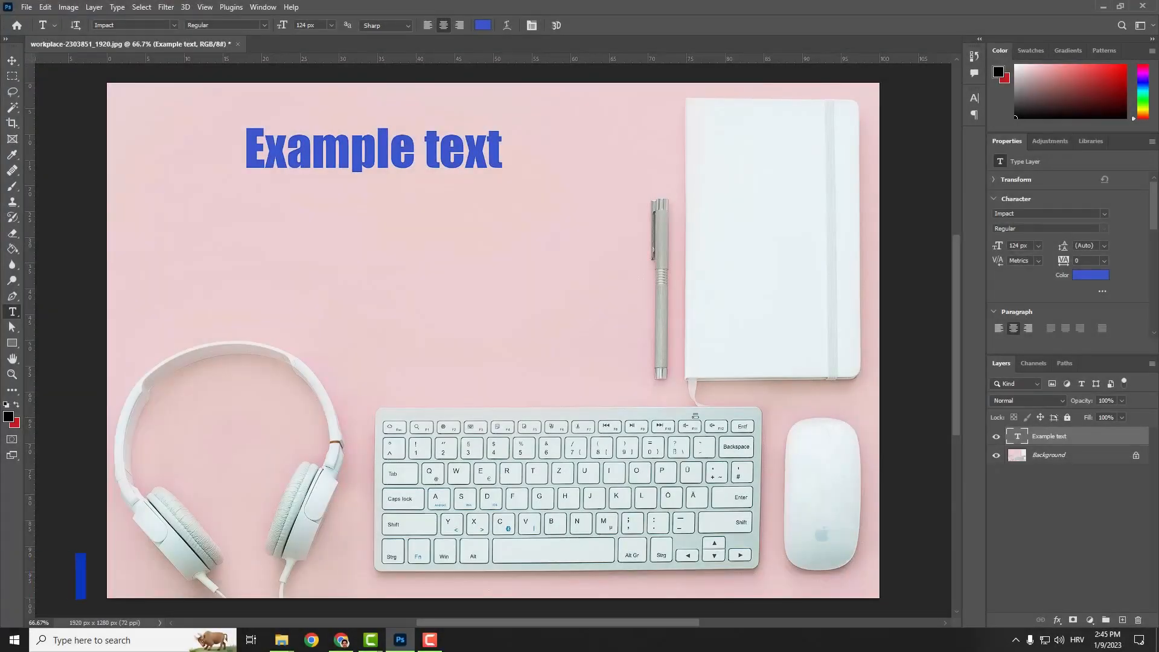
left_click(13, 62)
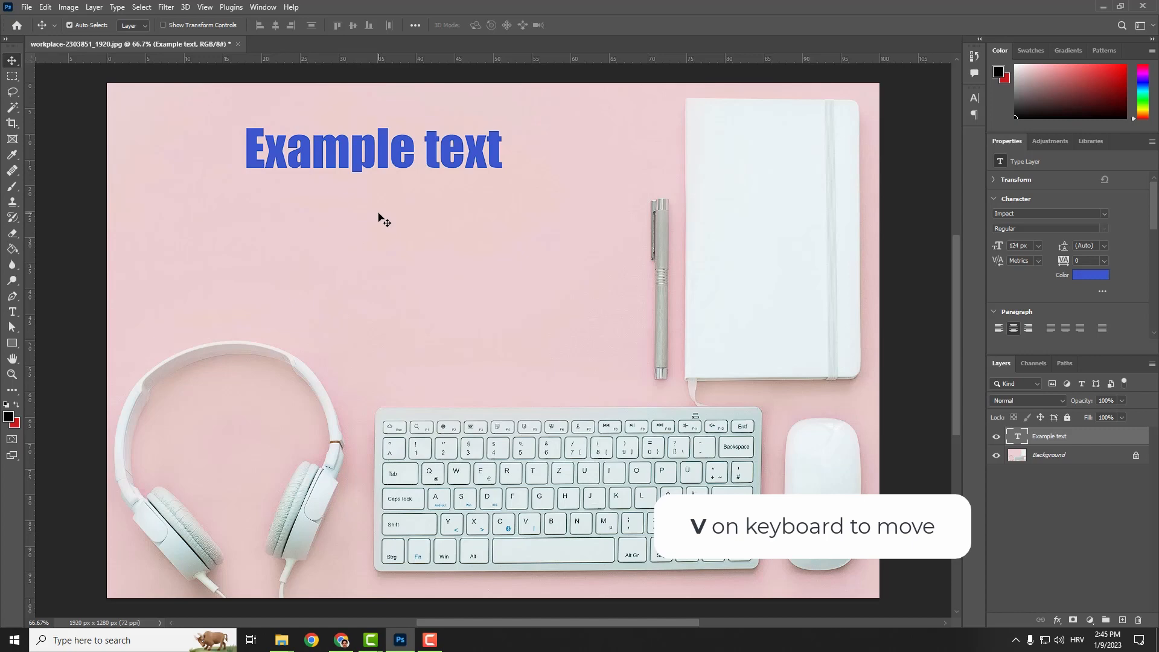
left_click_drag(365, 170, 549, 328)
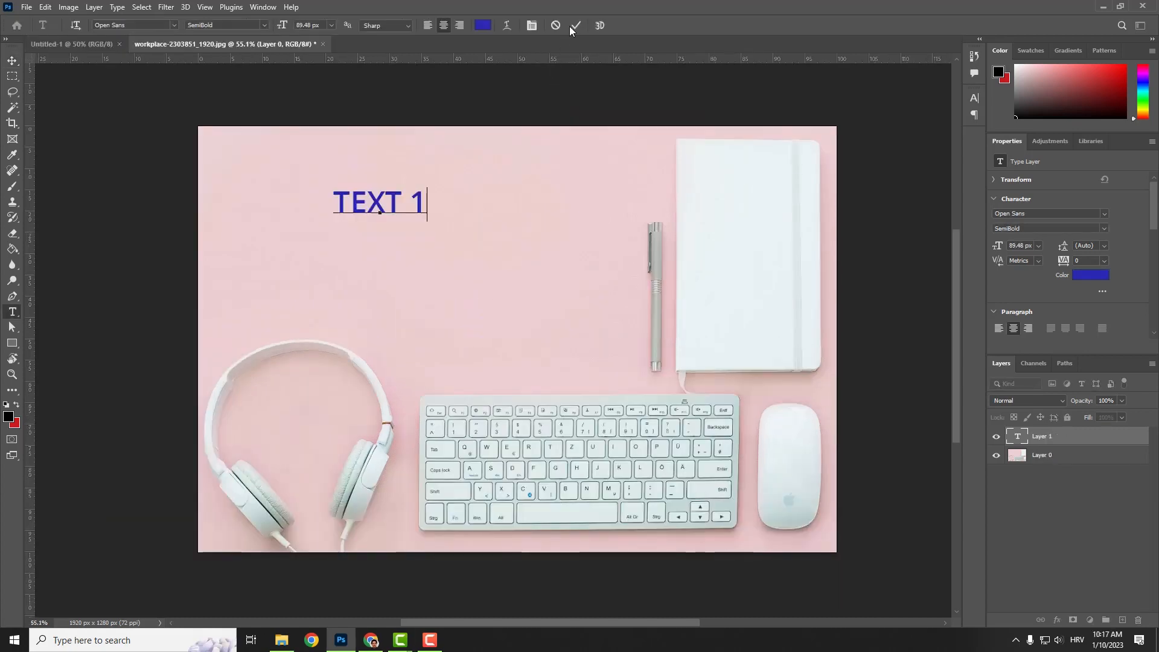
Step: Commit the TEXT 1 text, enable Show Transform Controls for the Move tool, and rotate the text slightly counterclockwise
left_click(571, 27)
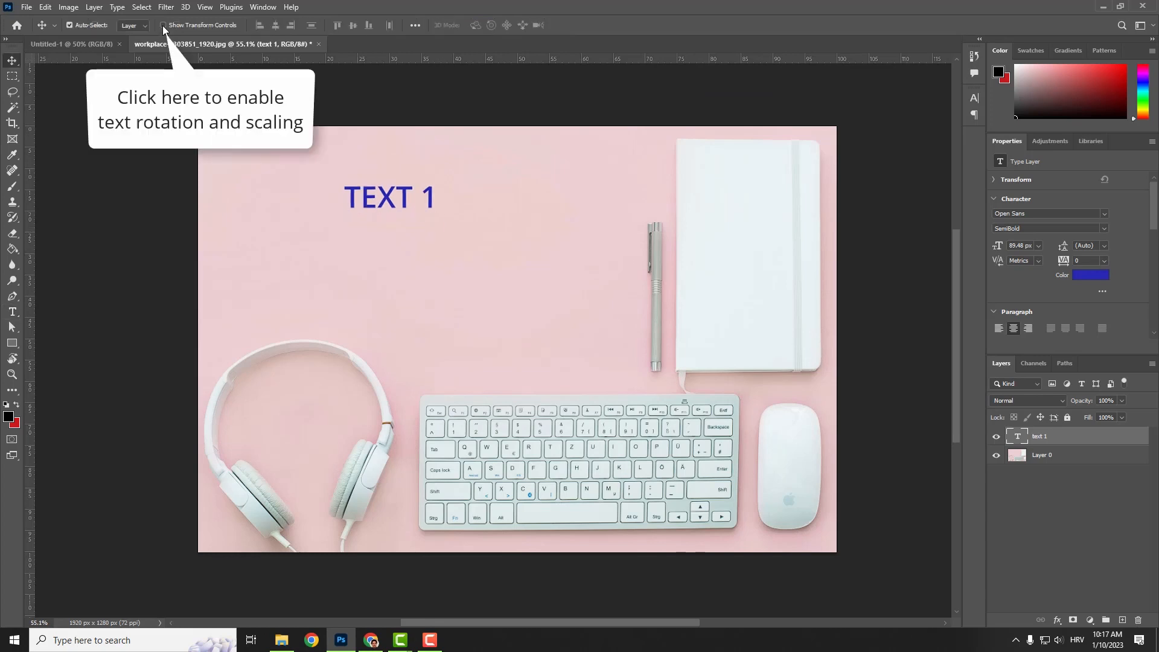
left_click(163, 25)
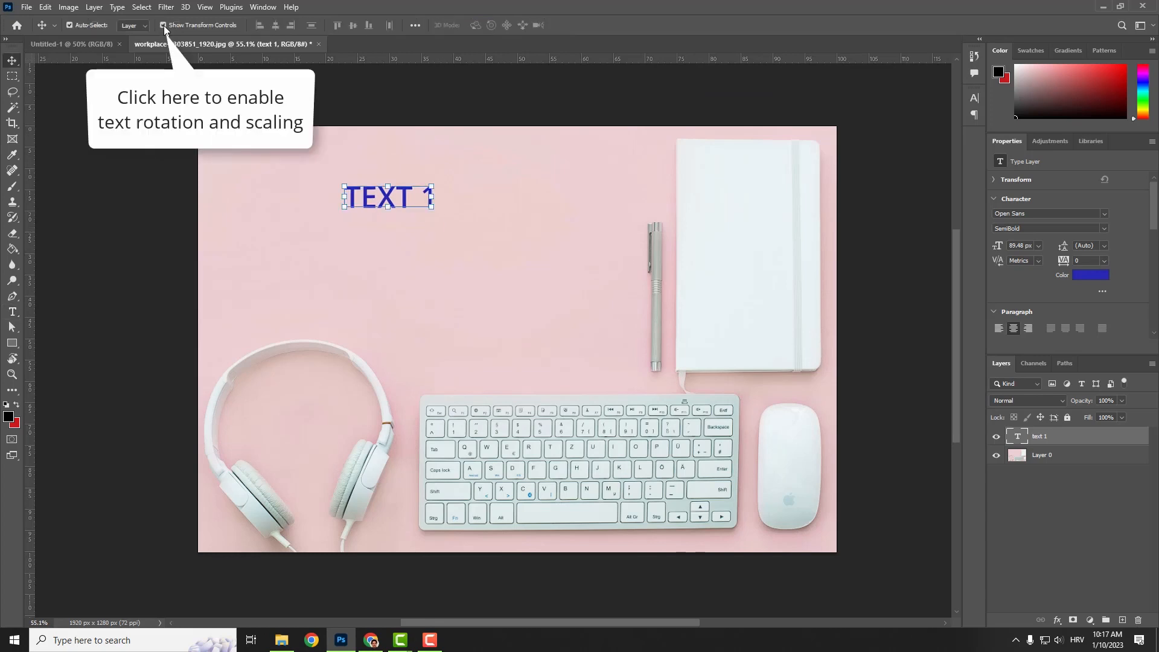
left_click(437, 181)
left_click_drag(437, 179, 457, 164)
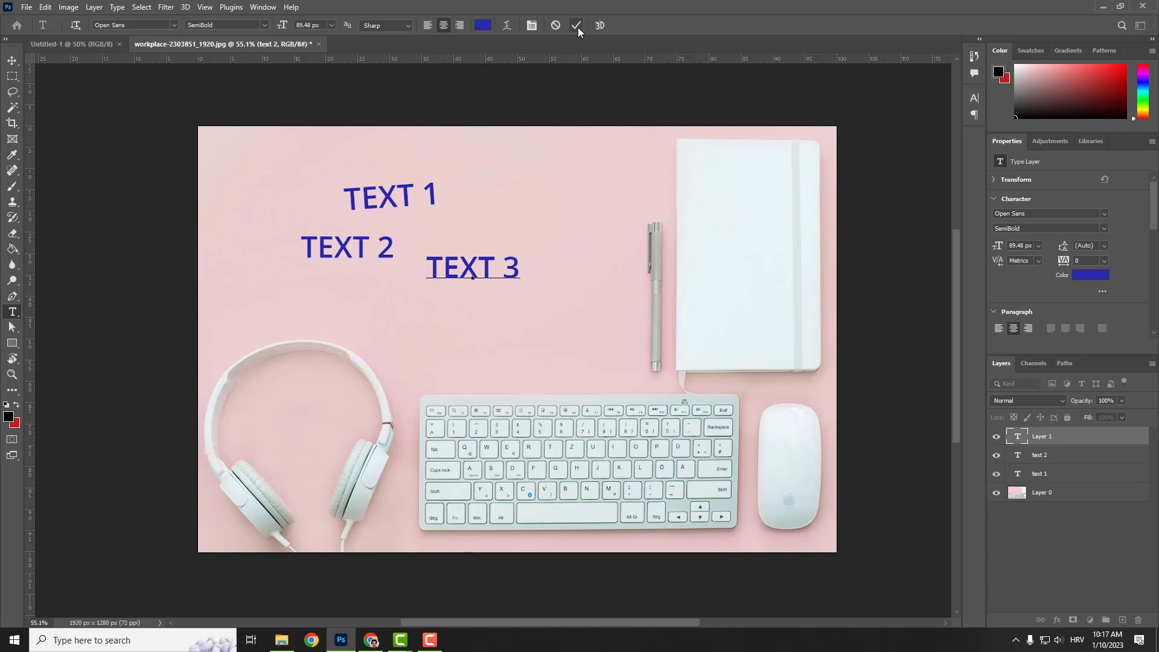
Step: Commit the TEXT 3 text, and arrange TEXT 1, TEXT 2 and TEXT 3 side by side in one row above the keyboard
left_click(576, 26)
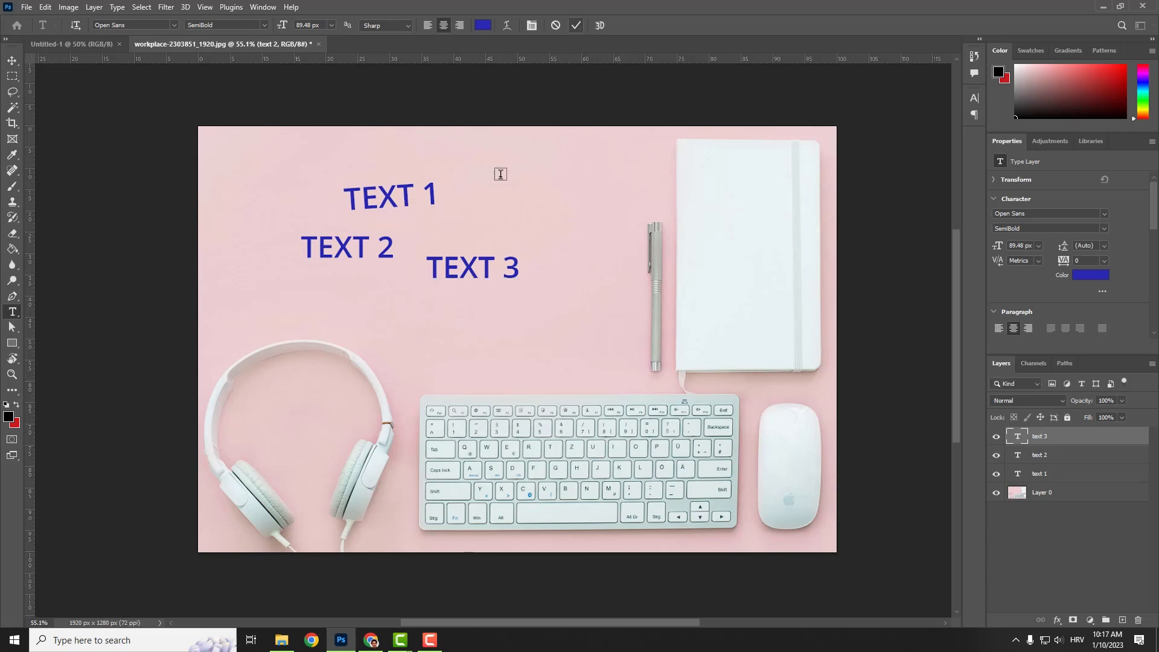
key("v")
left_click_drag(474, 257, 527, 256)
left_click_drag(377, 250, 439, 269)
left_click_drag(388, 194, 289, 265)
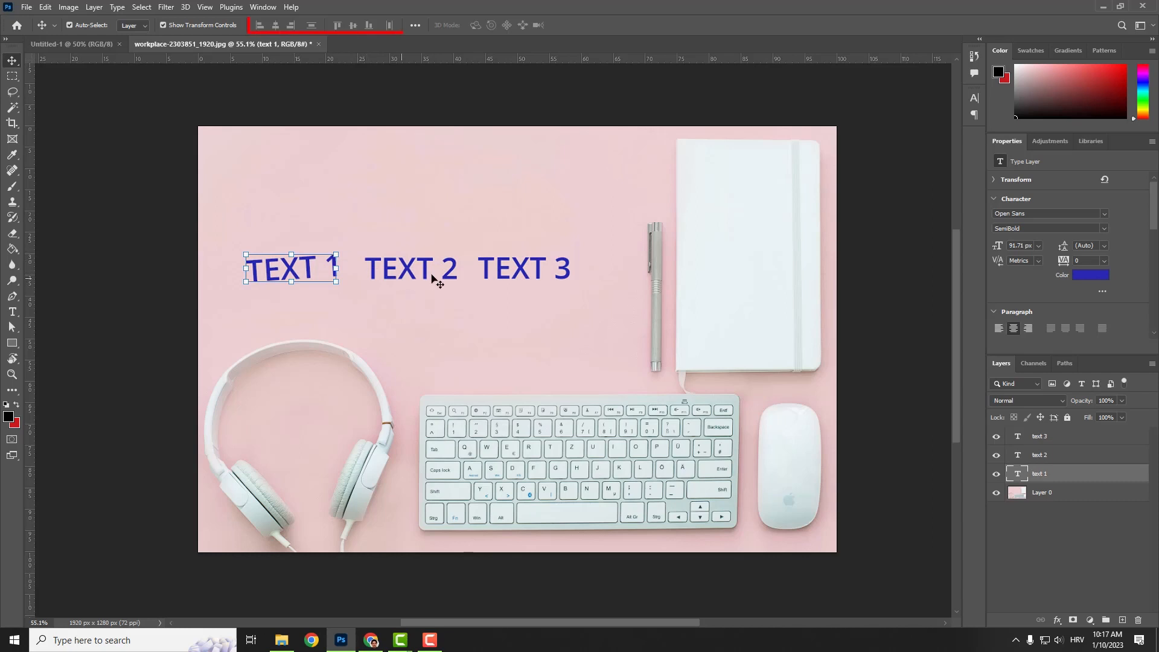
Step: Hide the transform controls, select the whole canvas, and align TEXT 1 to its right edge and back to its horizontal center
left_click(163, 25)
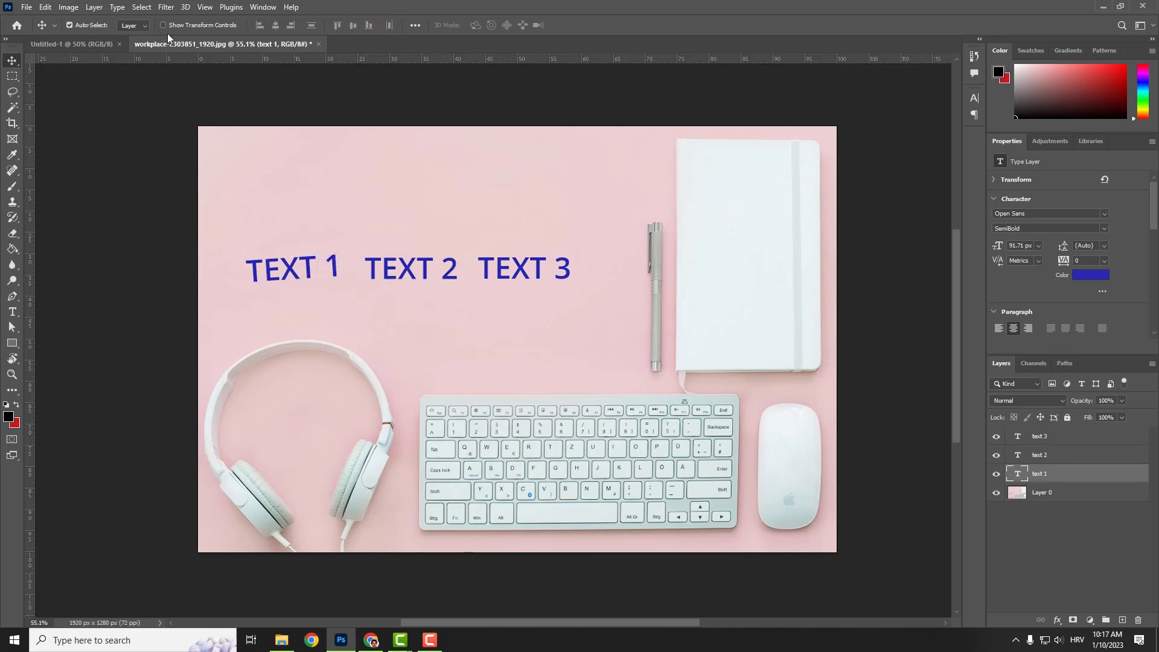
key("ctrl+a")
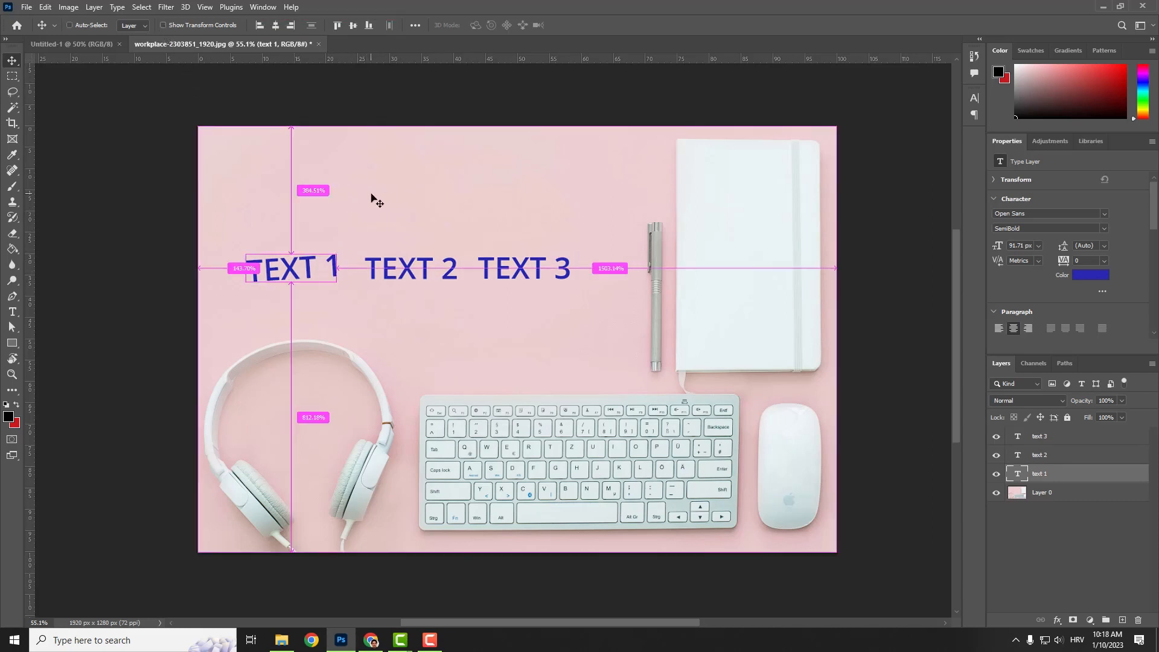
left_click(276, 25)
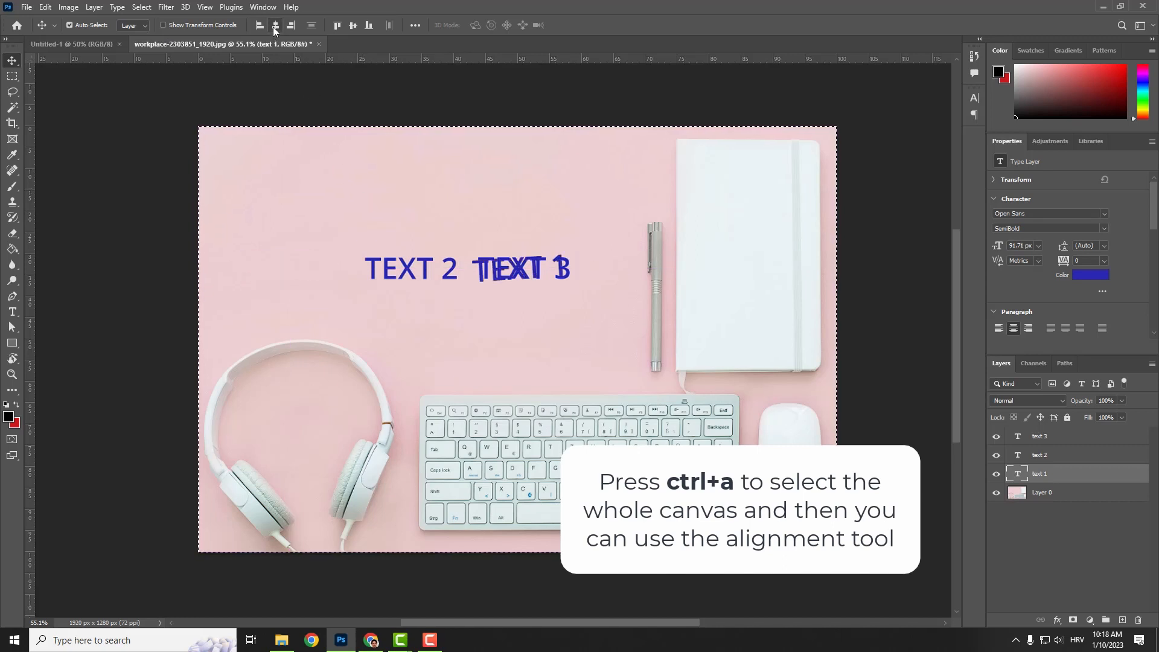
left_click(291, 27)
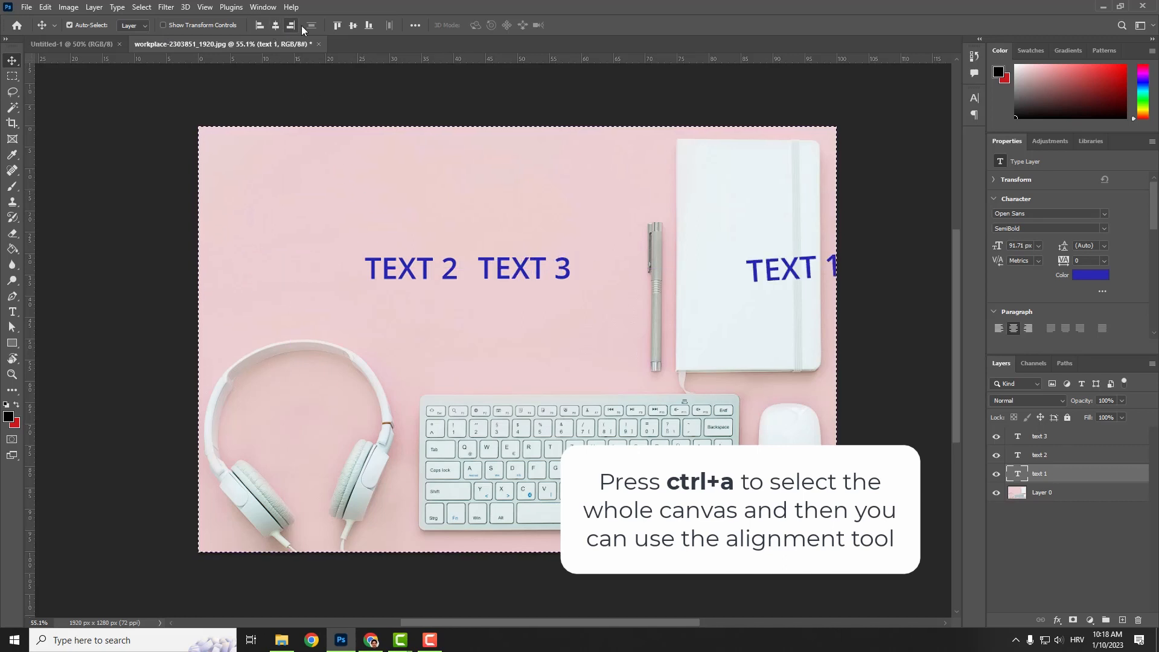
left_click(276, 24)
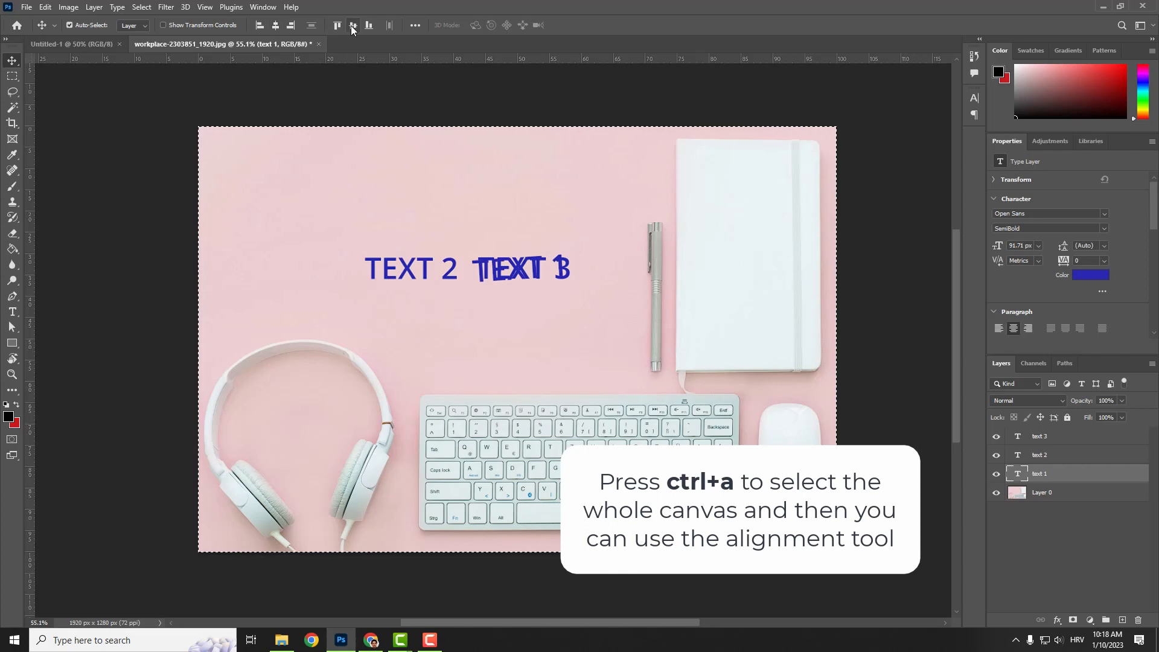
Step: Align TEXT 1 vertically within the selected canvas, trying the center, bottom edge and top edge in turn
left_click(353, 25)
left_click(370, 26)
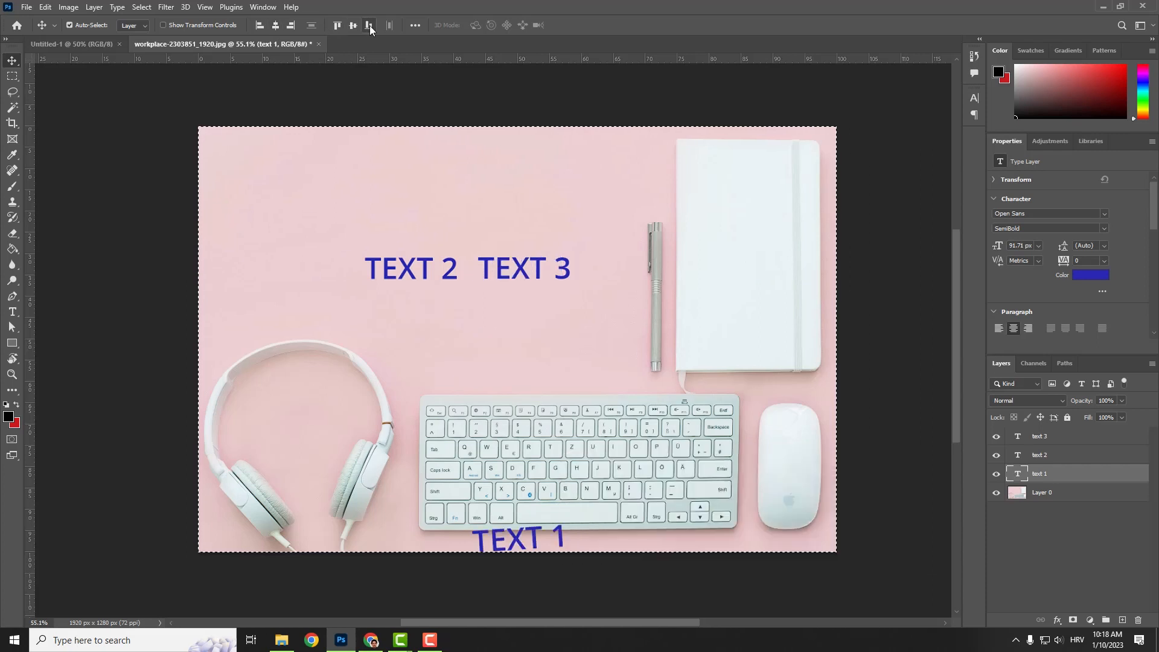
left_click(338, 25)
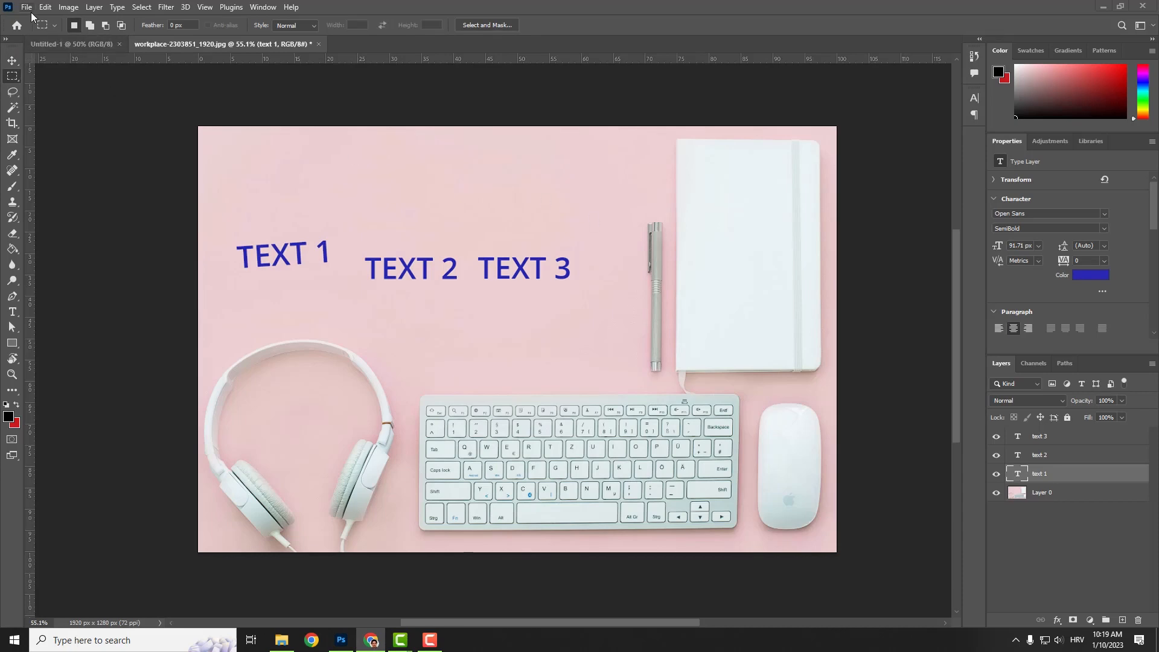
Step: Save the document in Photoshop format as "photoshop test 1" in the Editor folder, keeping Maximize Compatibility enabled
left_click(27, 7)
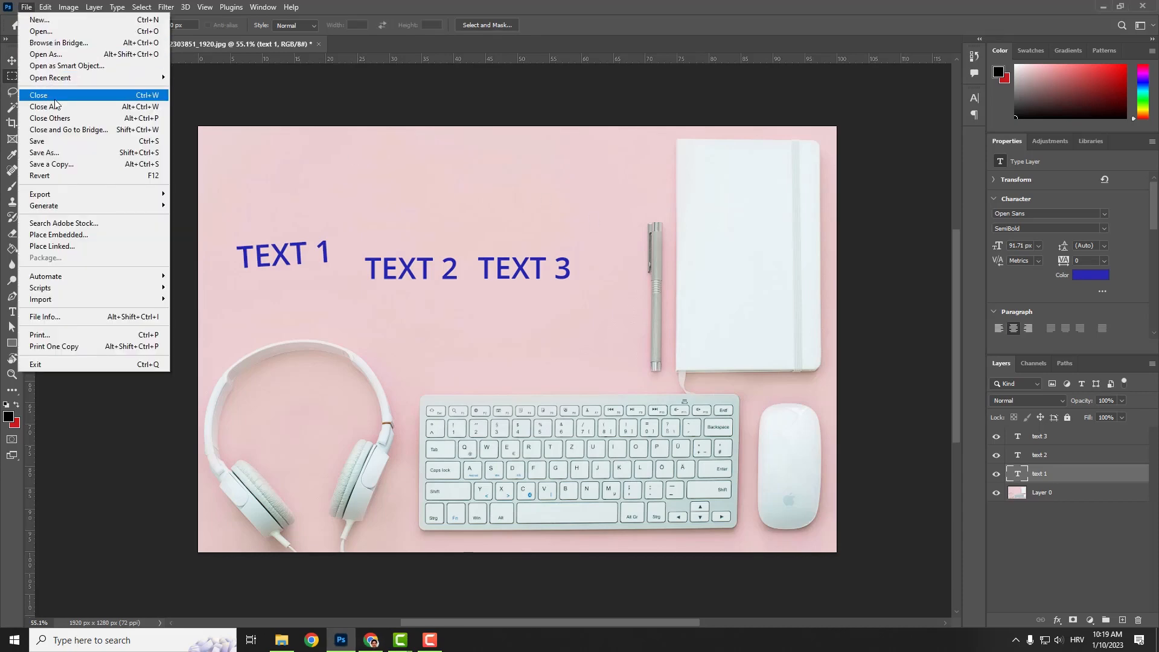
left_click(66, 140)
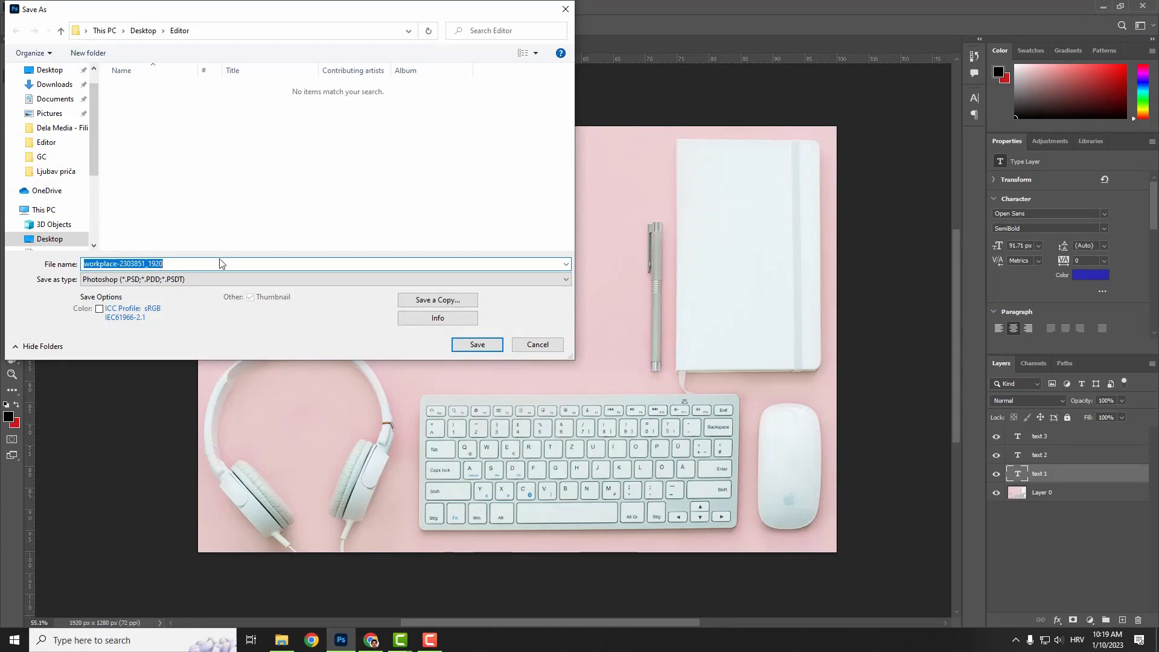
type("photoshop test 1")
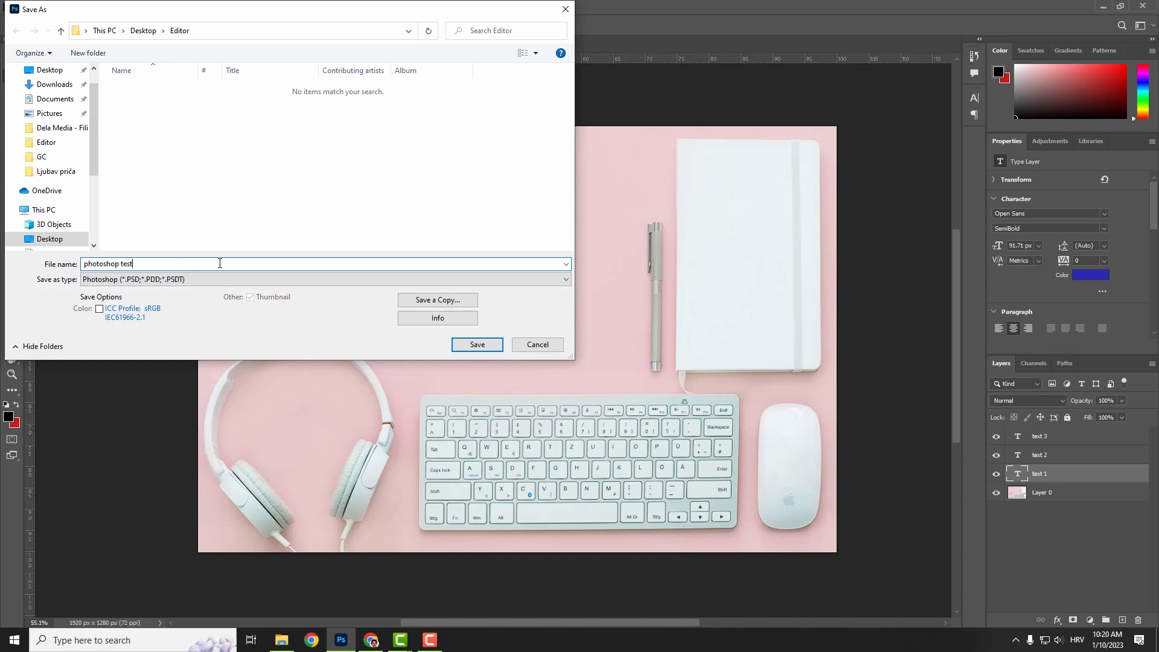
left_click(477, 344)
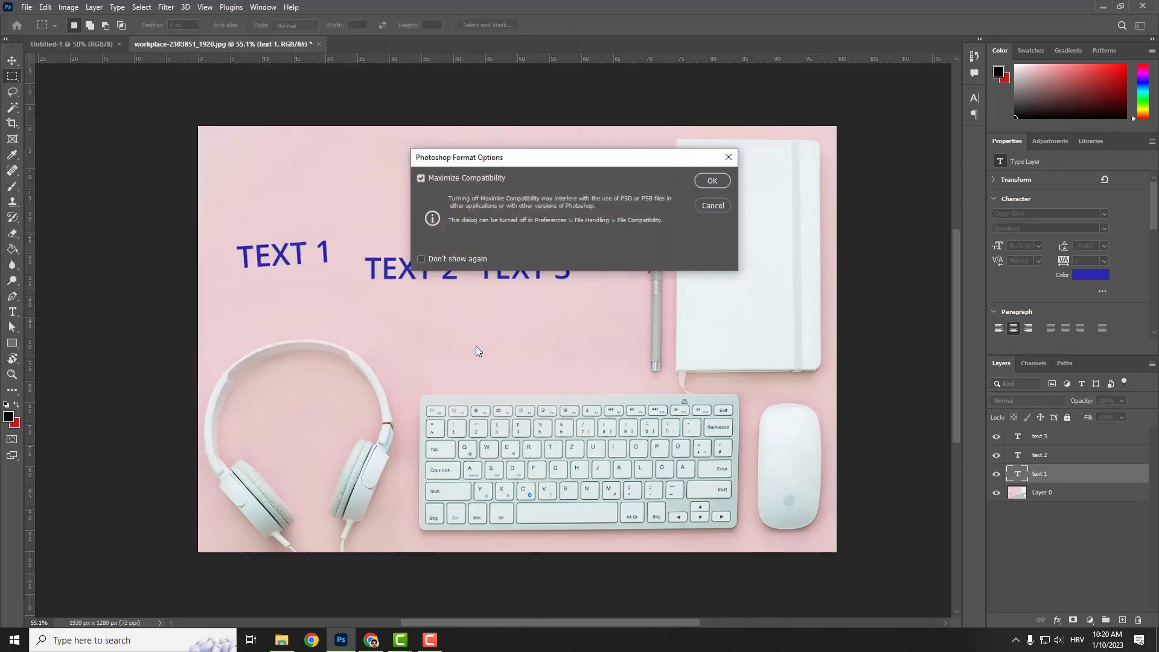
left_click(705, 181)
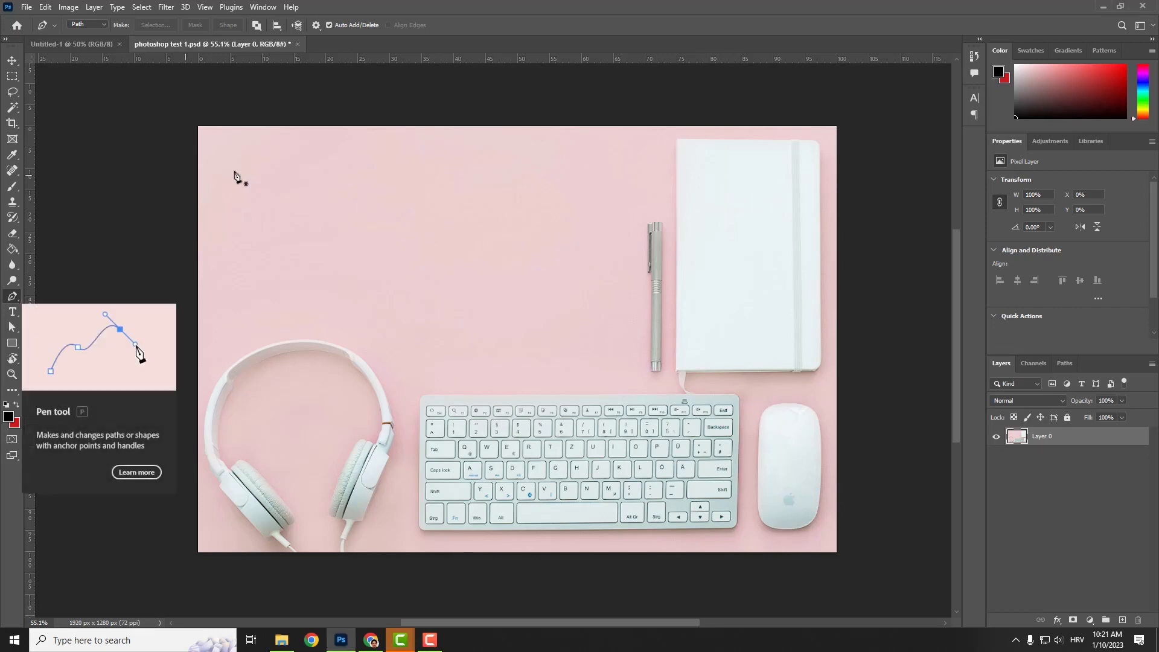
Step: Draw a closed Pen tool path above the headphones, with three straight sides and a curved left side
left_click(262, 169)
left_click(416, 169)
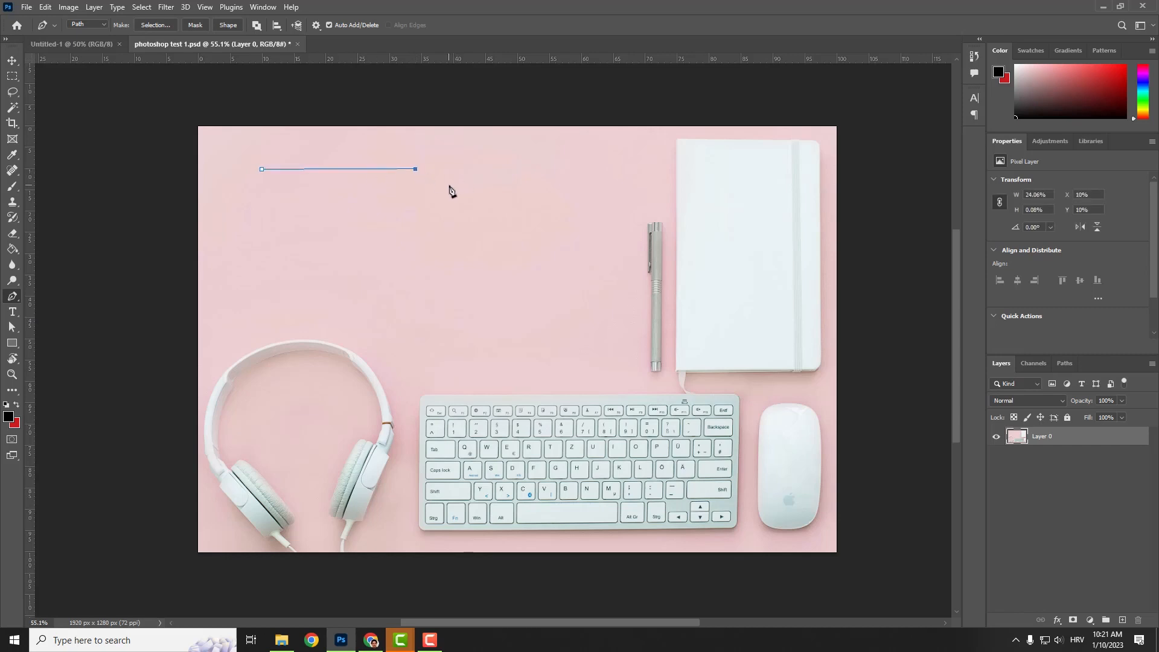
left_click(411, 264)
left_click(266, 260)
left_click_drag(222, 236, 210, 207)
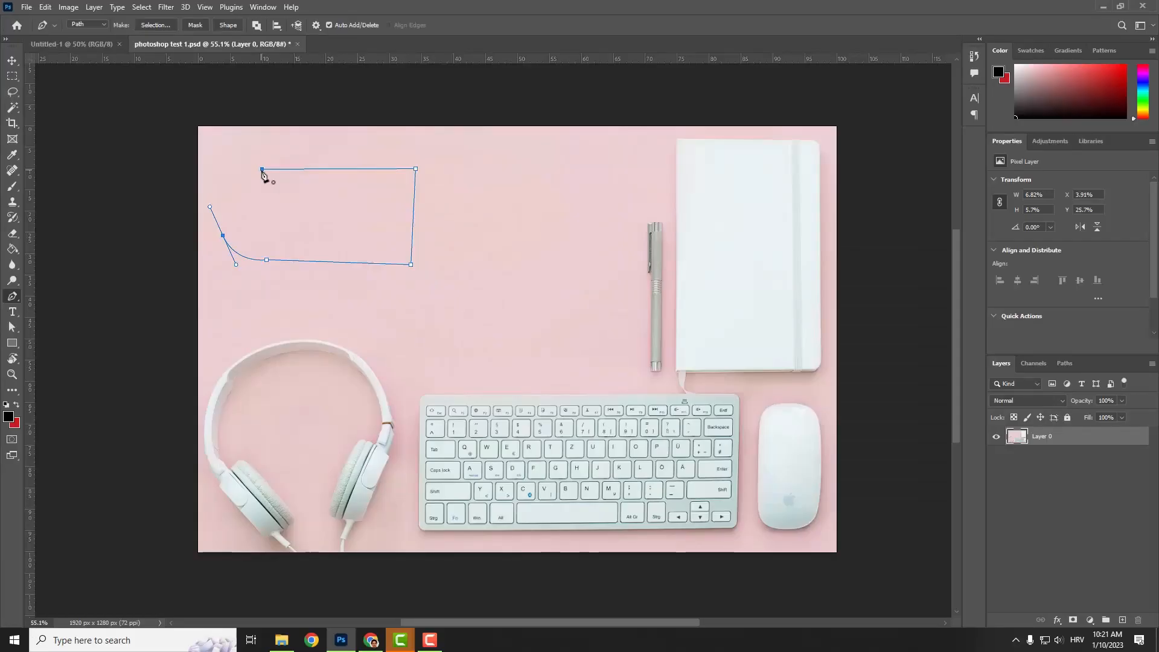
left_click(262, 170)
Step: Reshape the path with the Direct Selection Tool by moving its corner anchor points to new positions
left_click(12, 326)
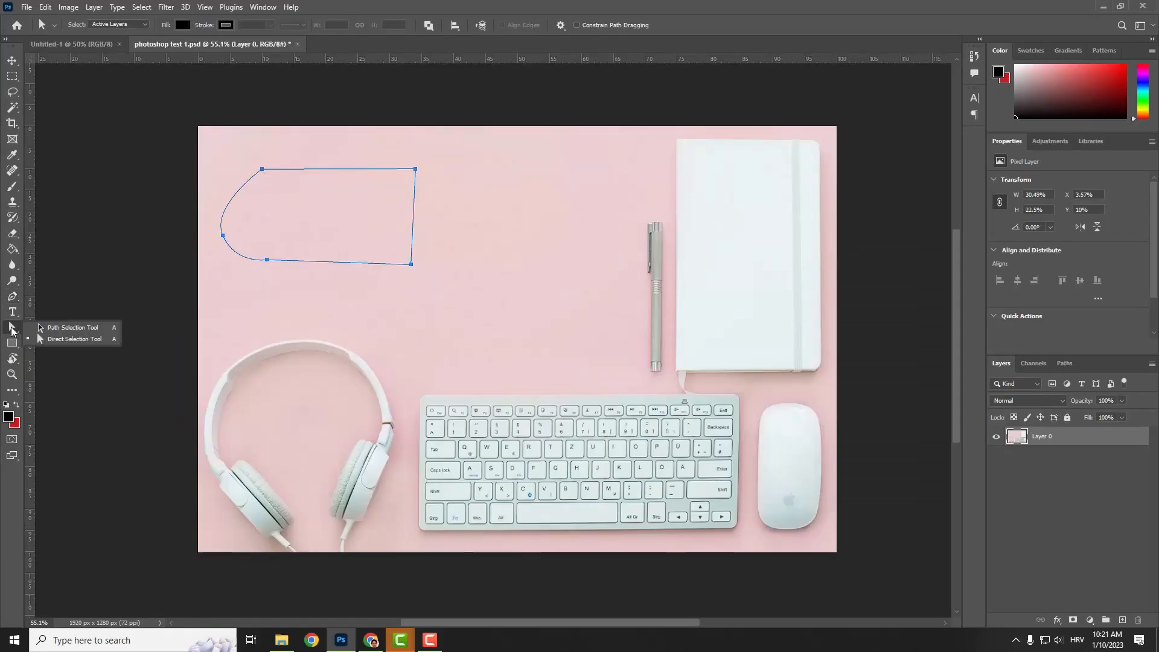
left_click(68, 338)
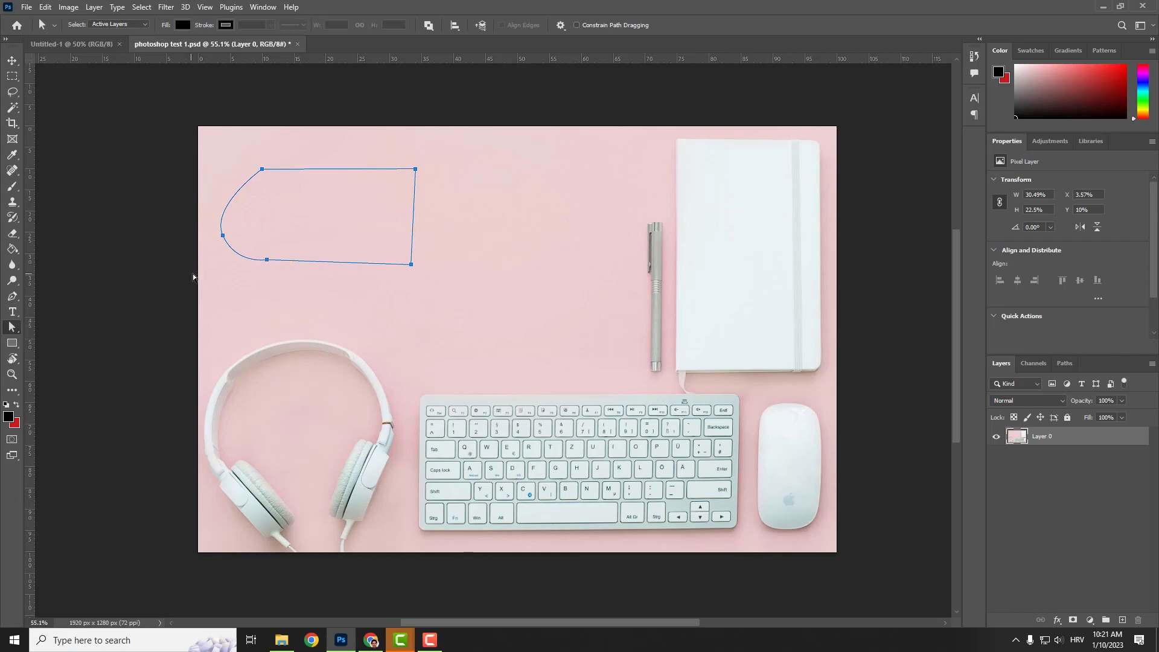
left_click(423, 276)
left_click(411, 264)
left_click_drag(412, 266, 450, 262)
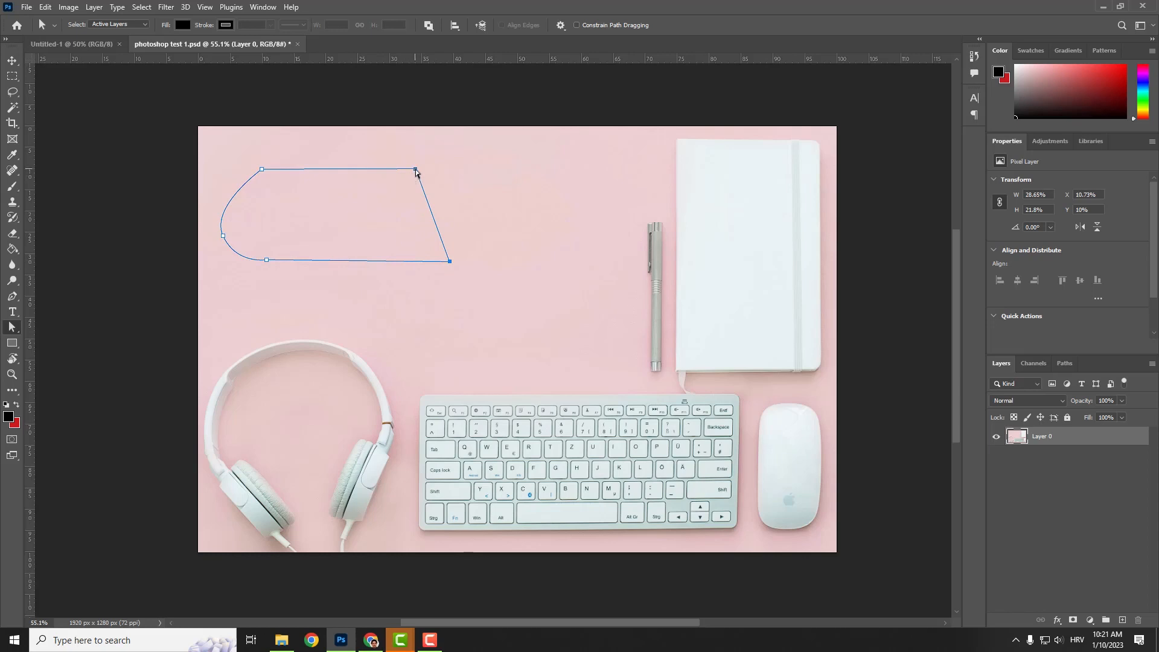
mouse_move(416, 171)
left_mouse_down()
mouse_move(445, 169)
mouse_move(411, 193)
left_mouse_up()
left_click_drag(261, 169, 245, 142)
left_click_drag(266, 260, 365, 216)
Step: Fill the reshaped path with blue #2412d7 at 100% opacity in Normal mode, and undo the fill and the path
left_click_drag(145, 126, 468, 325)
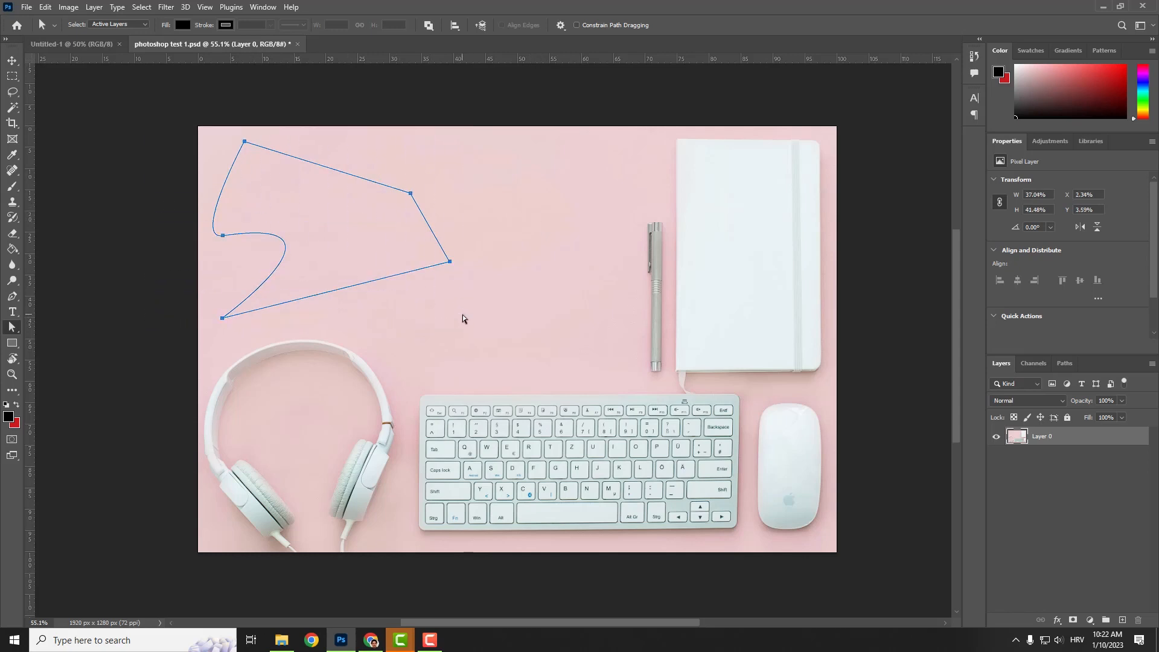
right_click(409, 226)
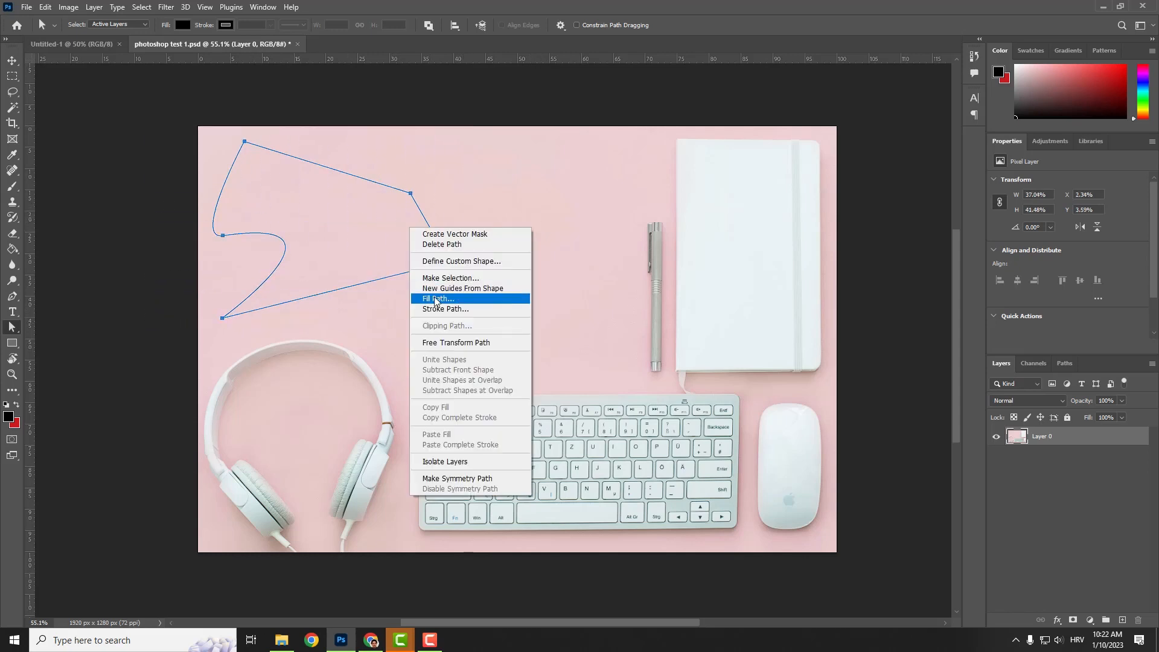
left_click(475, 299)
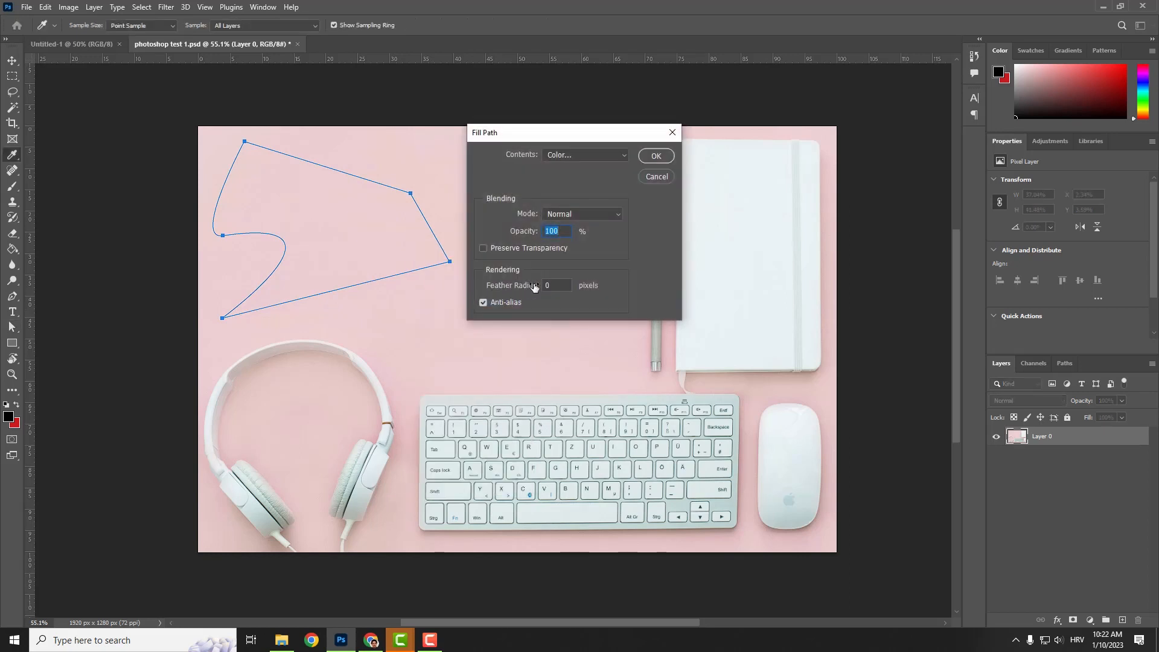
left_click(593, 154)
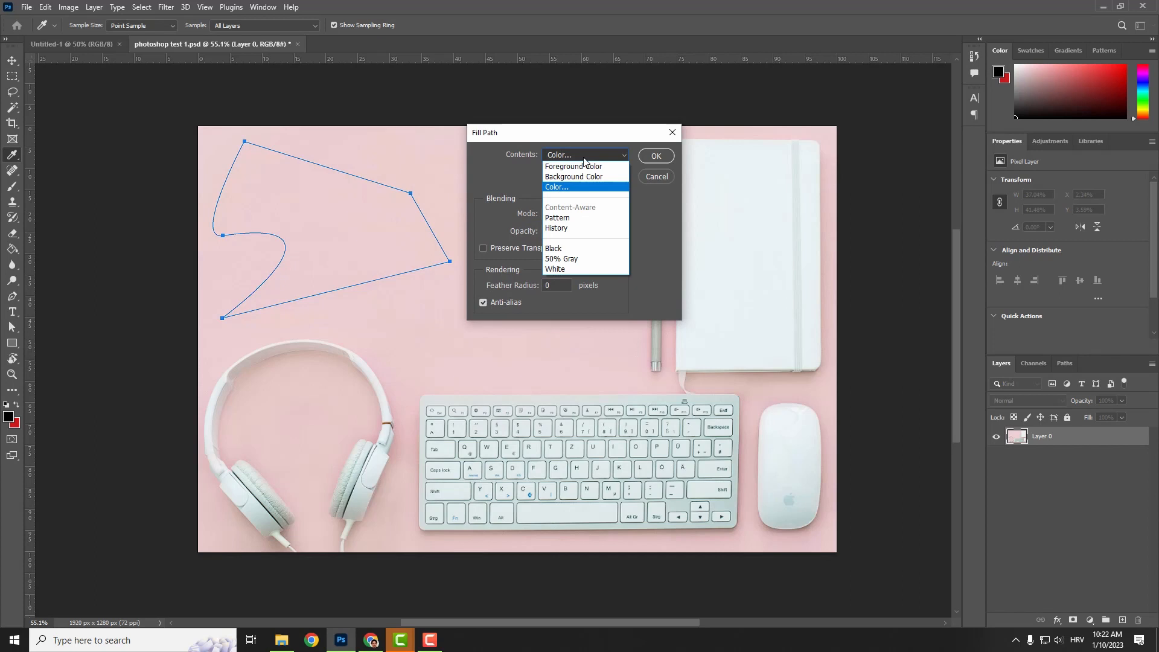
left_click(563, 184)
left_click(912, 144)
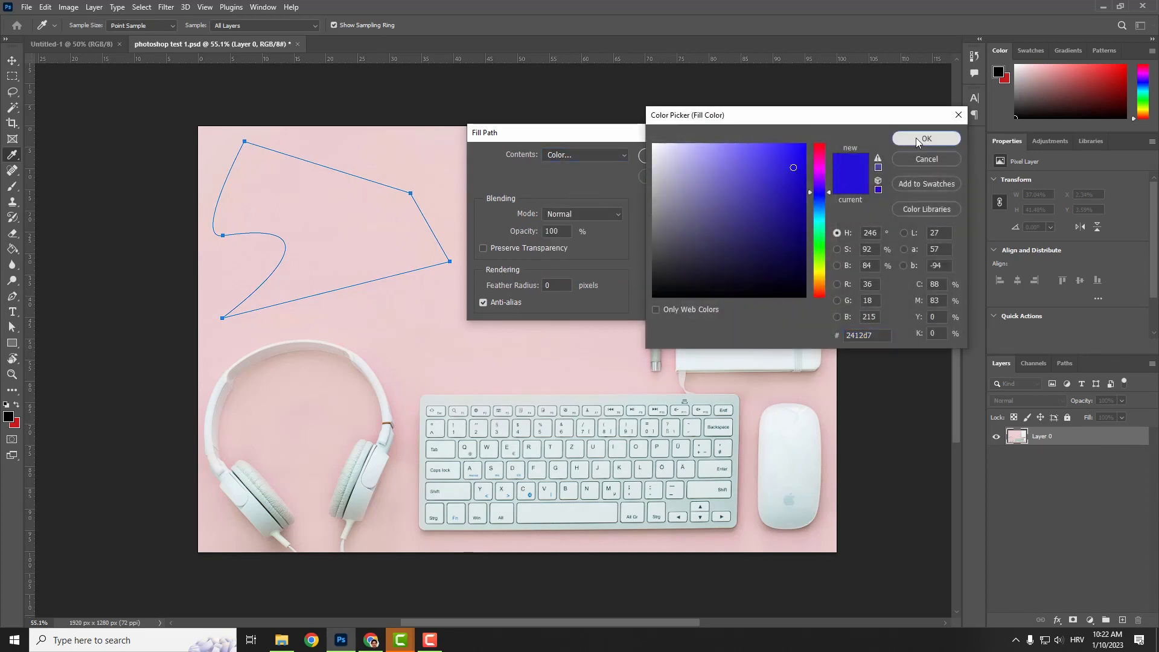
left_click(658, 156)
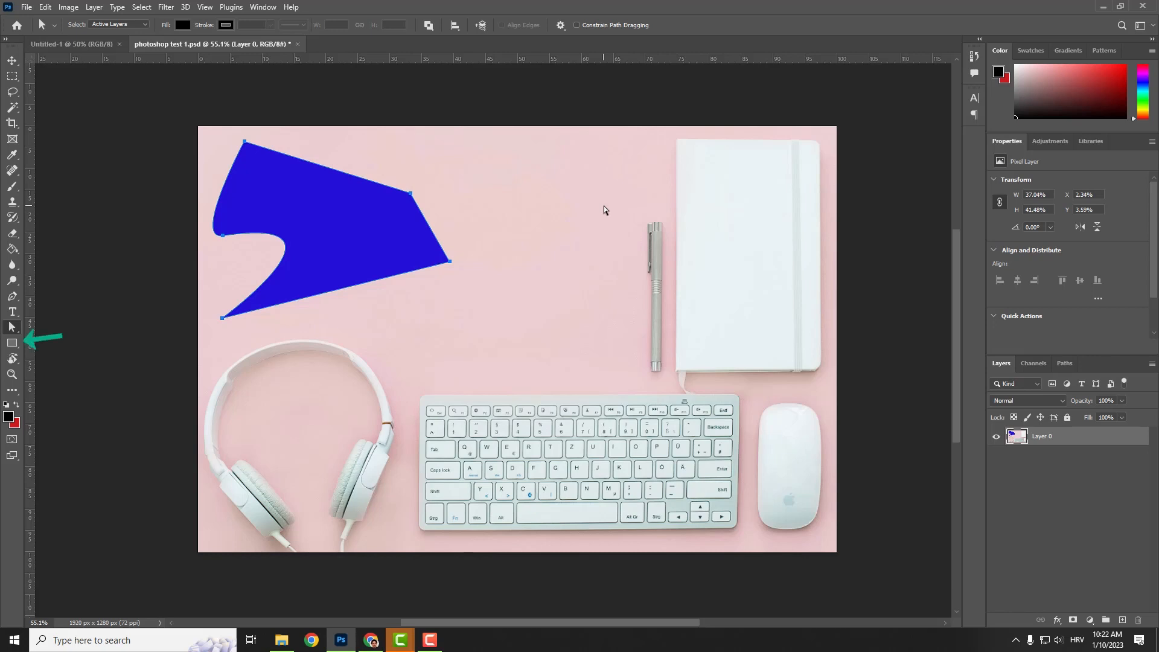
key("ctrl+z")
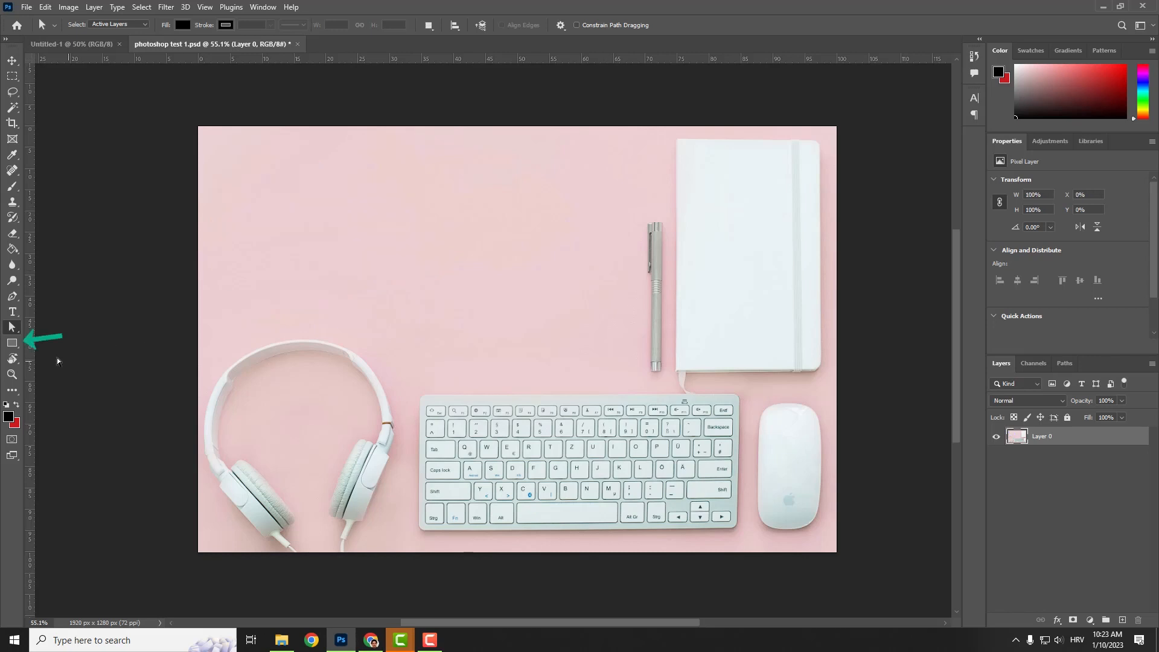
Step: Draw a black rectangle about 405 by 232 px above the headphones and two small ones beside it, the lower about 68 by 108 px
left_click(12, 343)
left_click(78, 342)
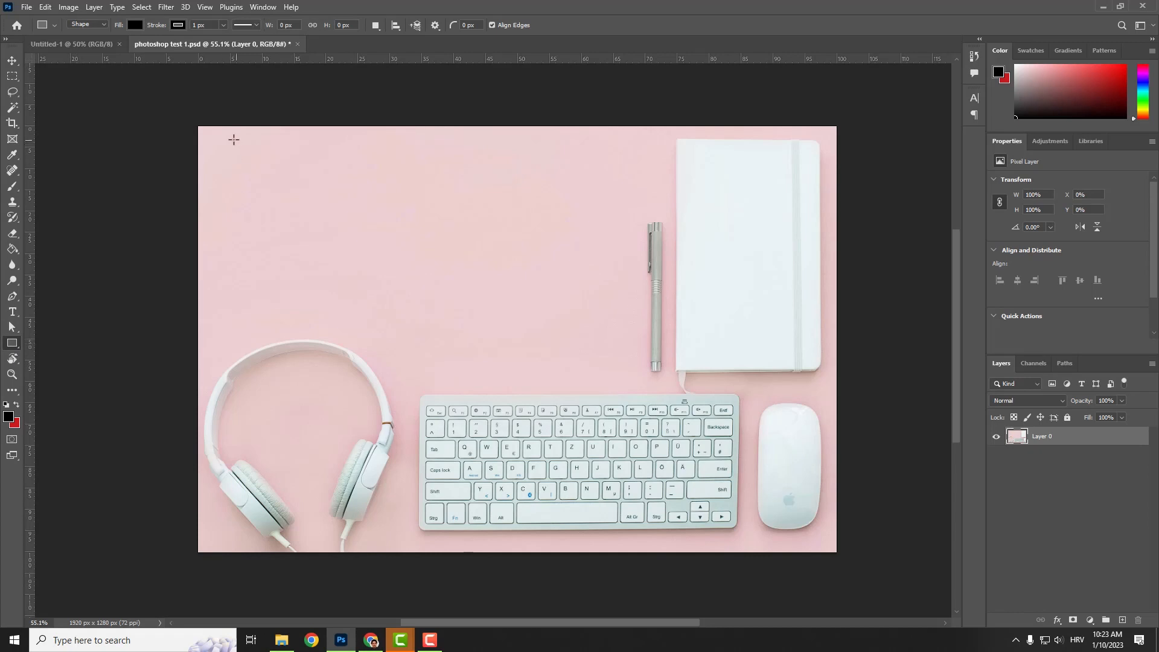
left_click_drag(225, 143, 359, 219)
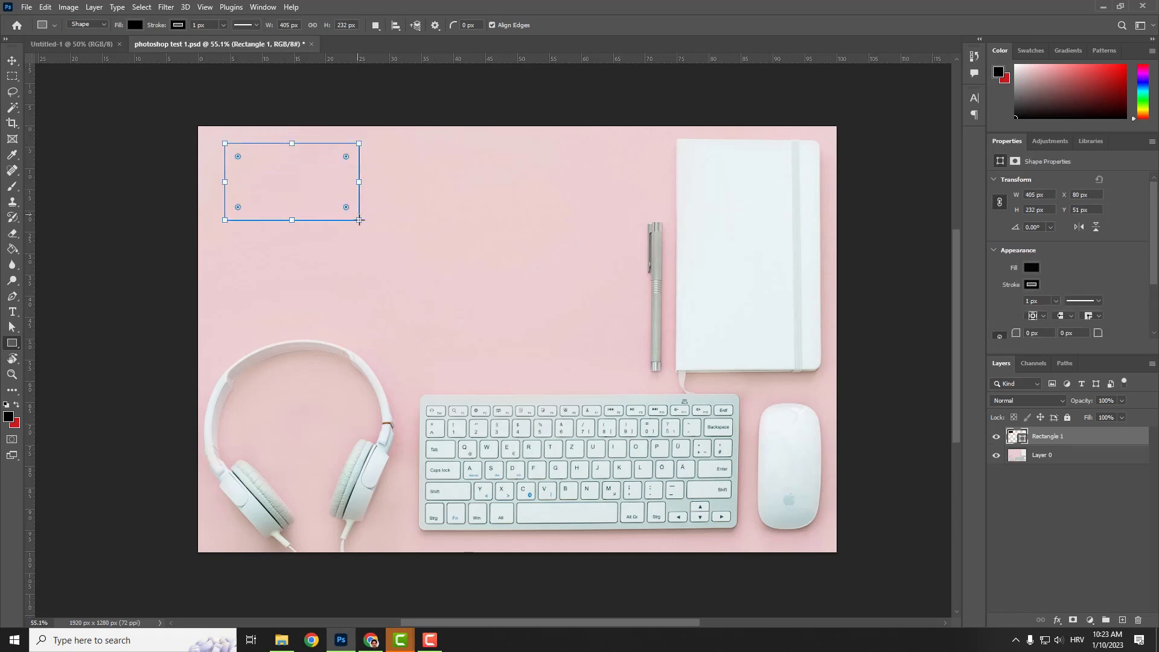
mouse_move(378, 146)
left_mouse_down()
mouse_move(404, 164)
mouse_move(404, 220)
left_mouse_up()
Step: Draw an ellipse about 238 by 225 px overlapping the image's upper edge, and a second about 199 px wide above the keyboard
left_click(12, 343)
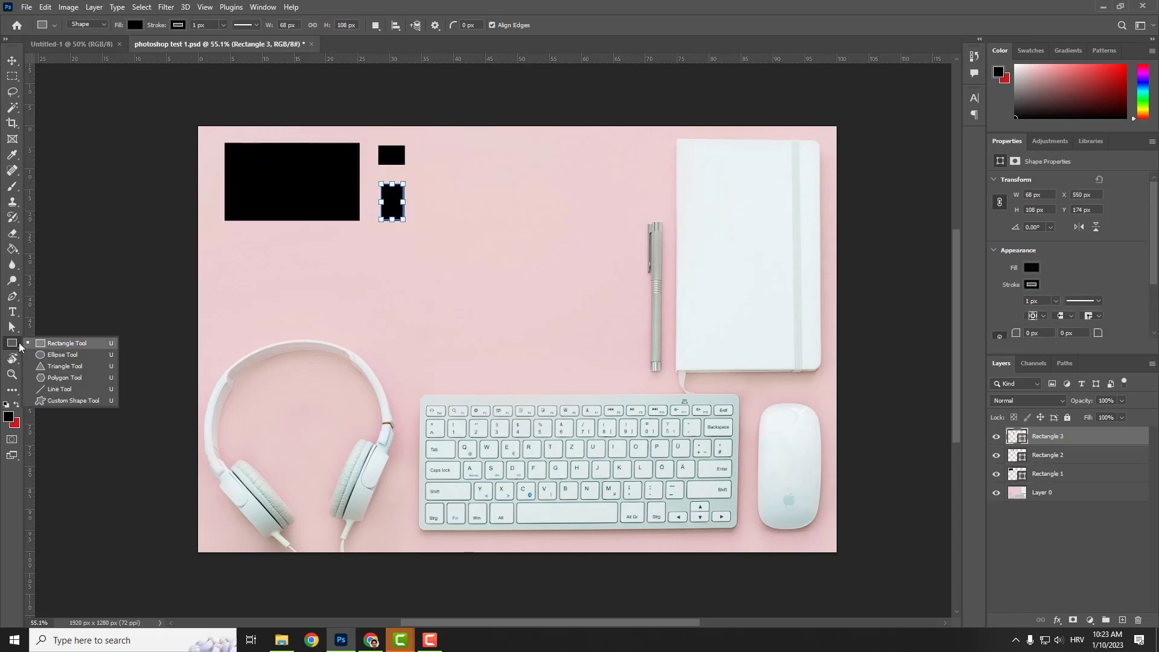
left_click(66, 355)
mouse_move(410, 127)
left_mouse_down()
mouse_move(437, 171)
mouse_move(468, 187)
left_mouse_up()
mouse_move(519, 225)
left_mouse_down()
mouse_move(554, 255)
mouse_move(519, 292)
mouse_move(522, 309)
left_mouse_up()
Step: Reshape the ellipse above the keyboard by pulling its bottom anchor point down and extending both handles outward to widen the base
key("a")
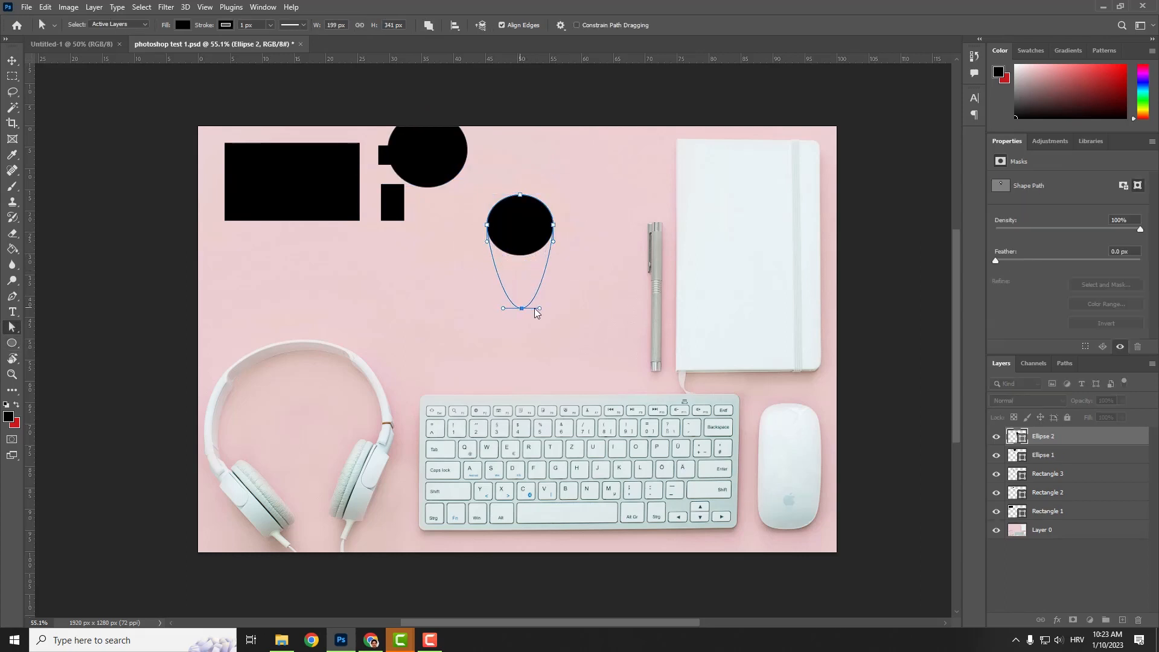
left_click(545, 239)
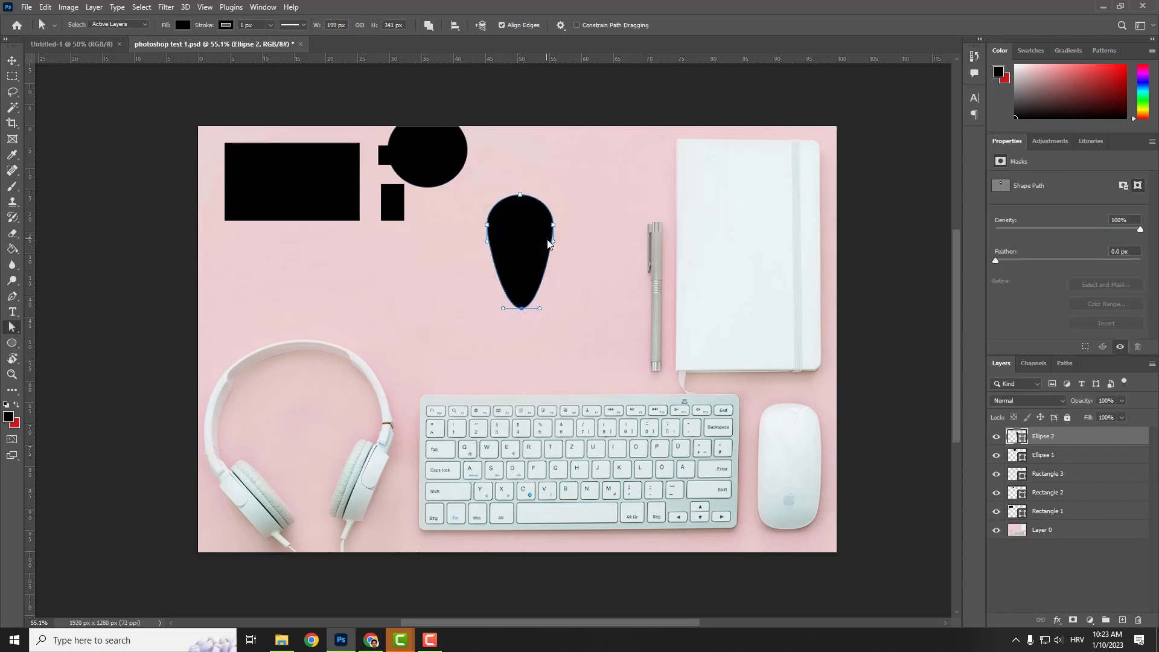
left_click_drag(539, 310, 590, 311)
left_click_drag(504, 310, 444, 308)
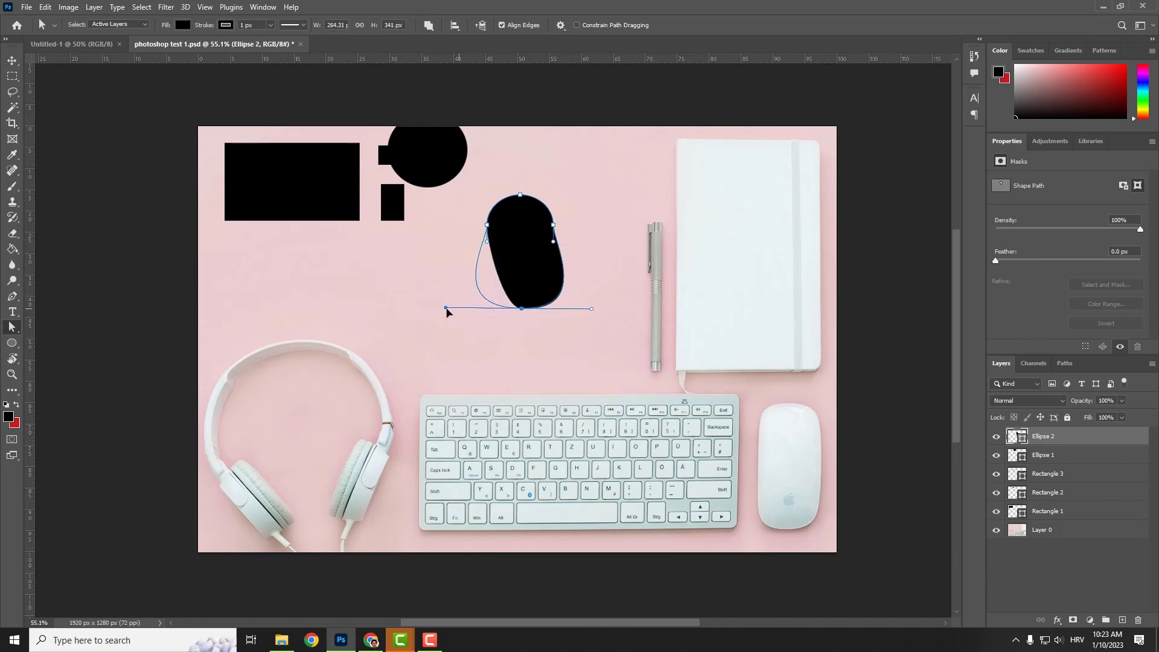
left_click(549, 328)
Step: Select the Rectangle 1 layer and set the shape's fill to the recently used blue
left_click(1061, 462)
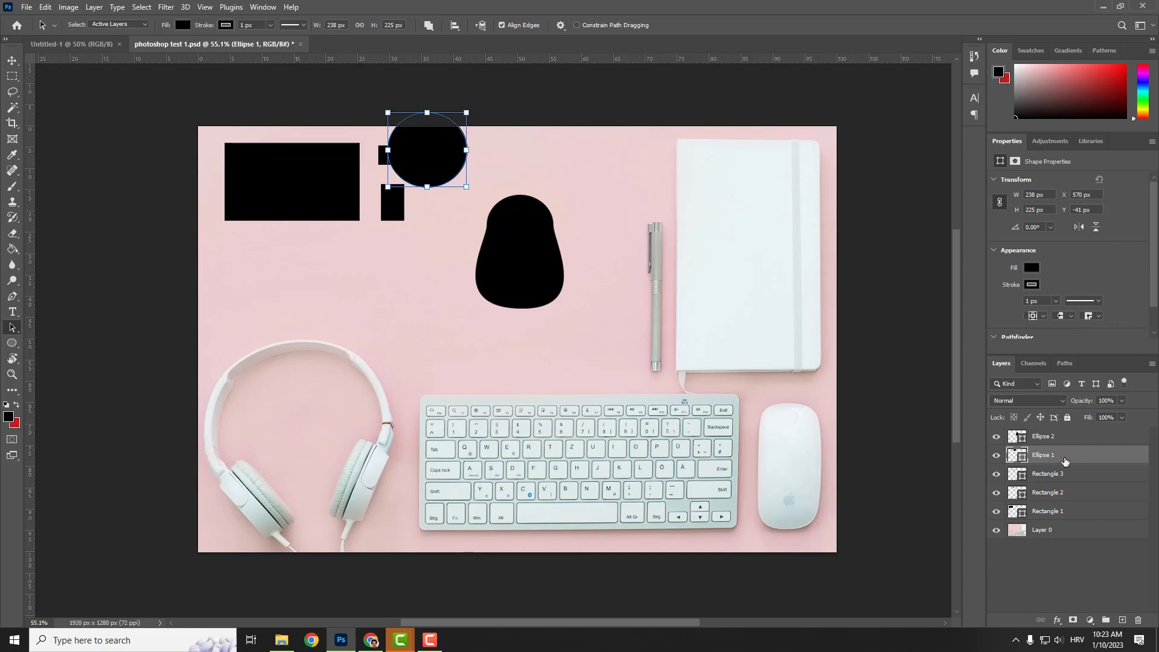
left_click(1061, 476)
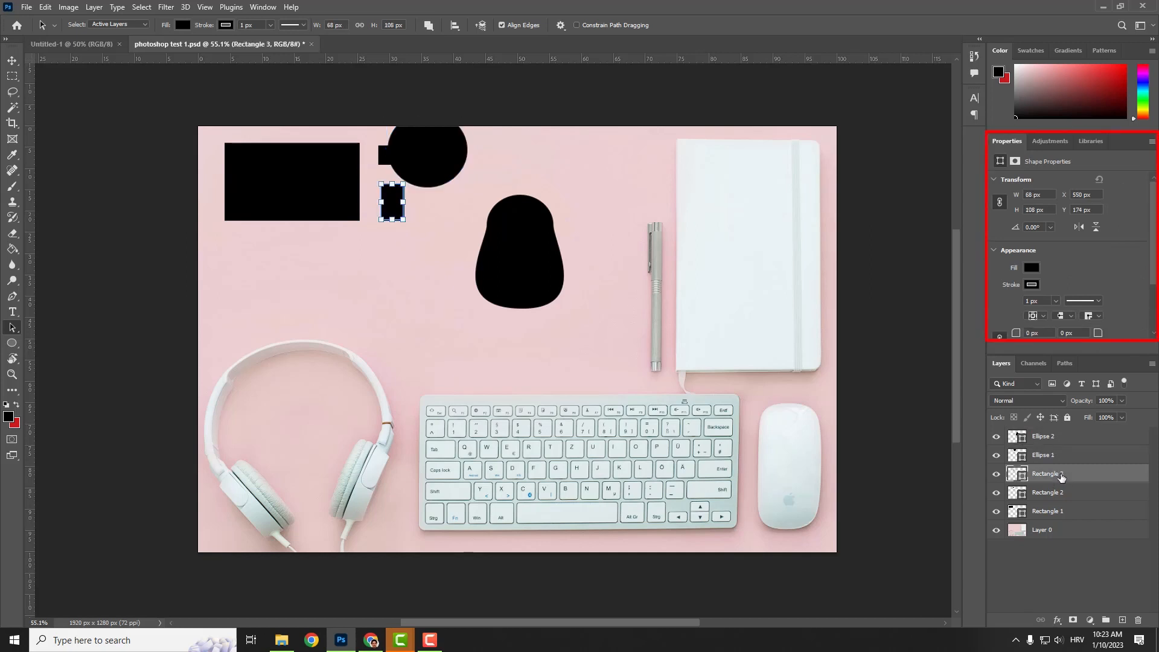
left_click(1051, 513)
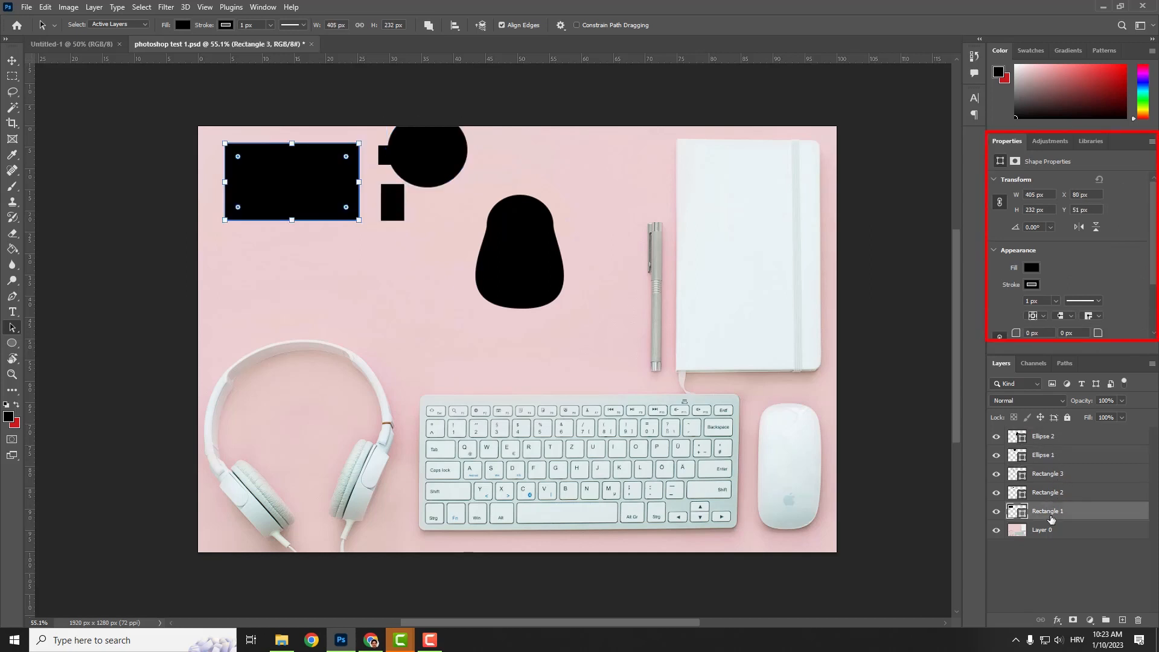
left_click(1031, 268)
left_click(993, 330)
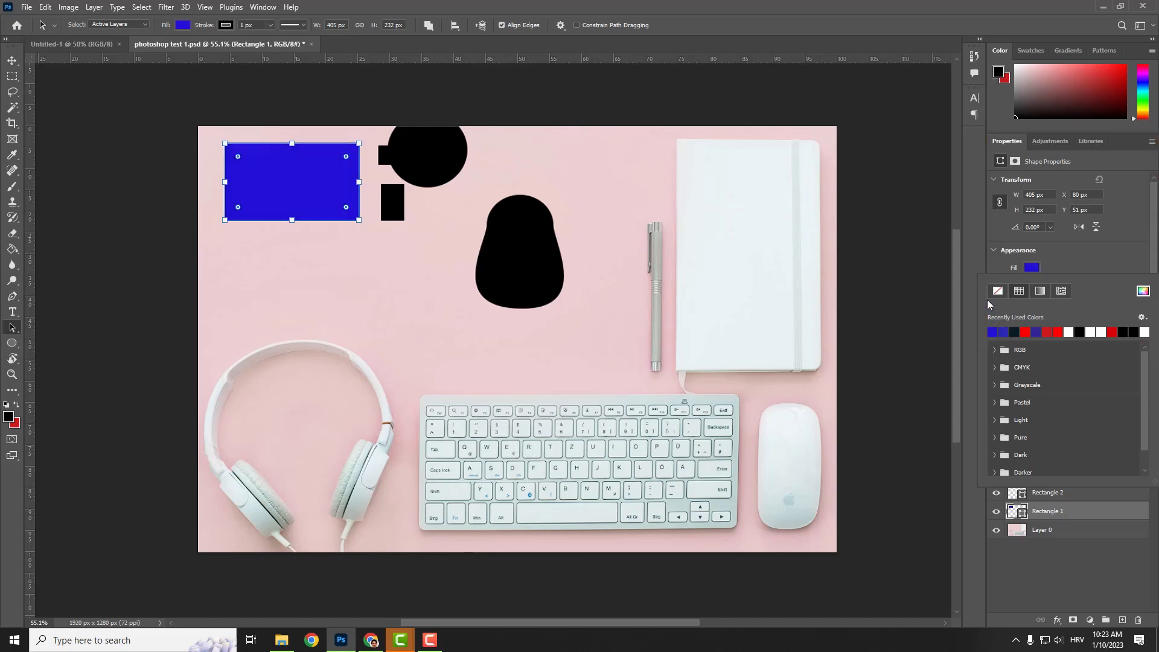
Step: Increase the large blue rectangle's black stroke width to about 30 px
left_click(1002, 265)
left_click_drag(1057, 315, 1084, 315)
left_click(1072, 271)
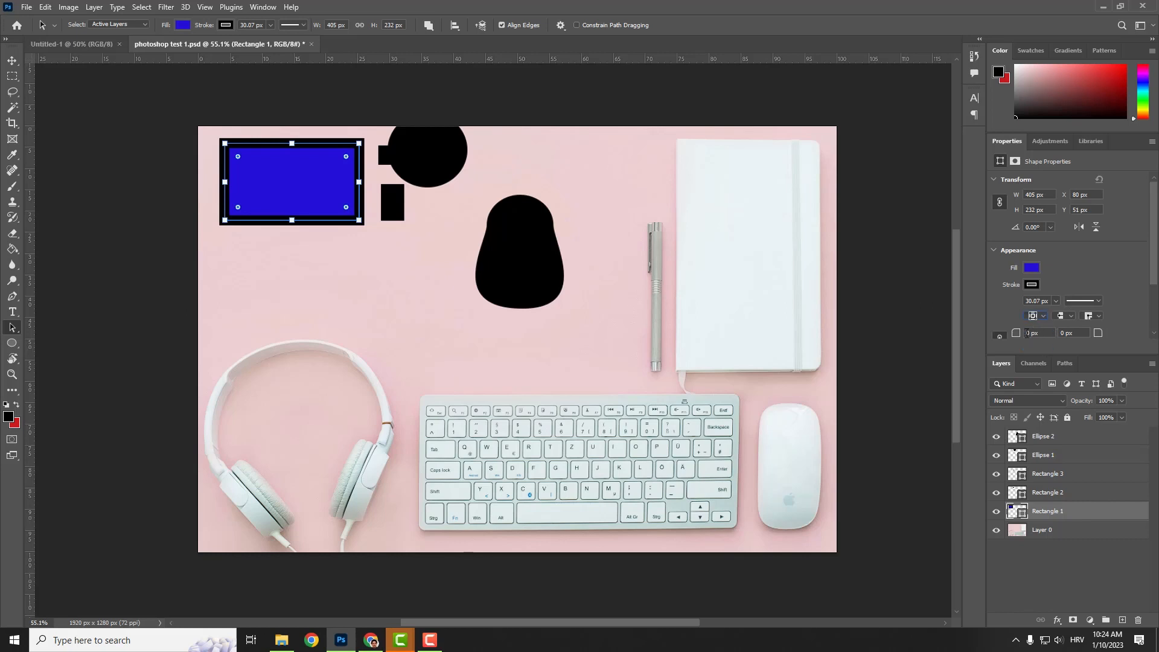
Step: Increase the corner radius of the large blue rectangle and deselect it
left_click_drag(1026, 334, 1061, 335)
left_click(880, 305)
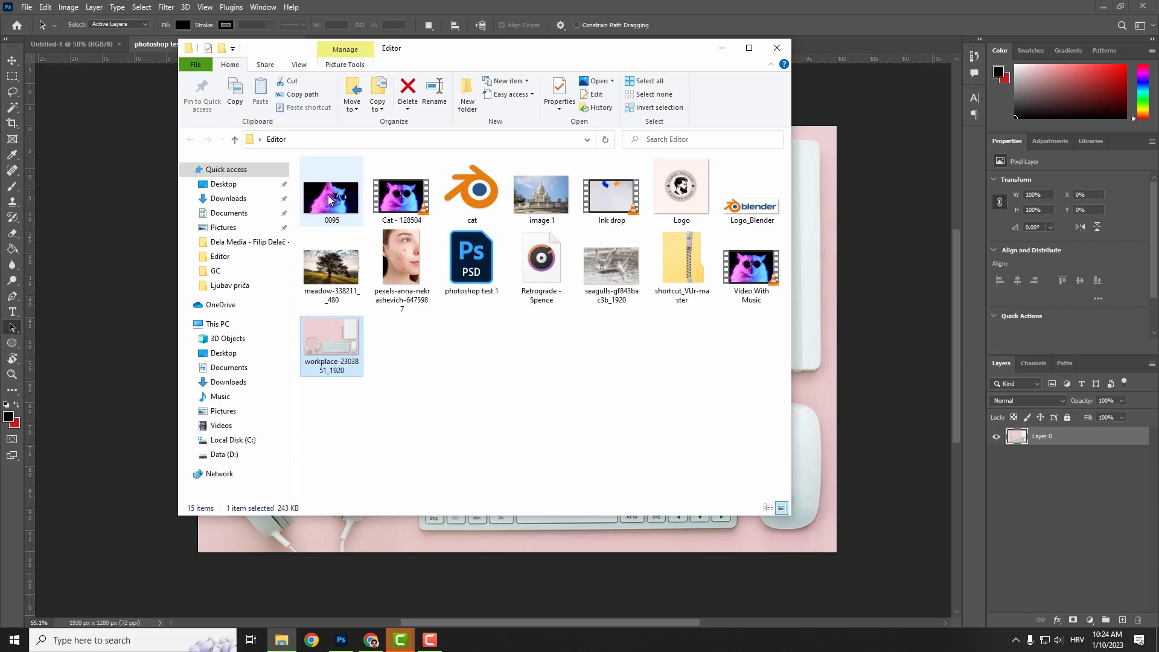
Step: Place the 0095 image in the document, scale it to about 59.5%, and position it near the canvas centre
left_click_drag(329, 201, 766, 150)
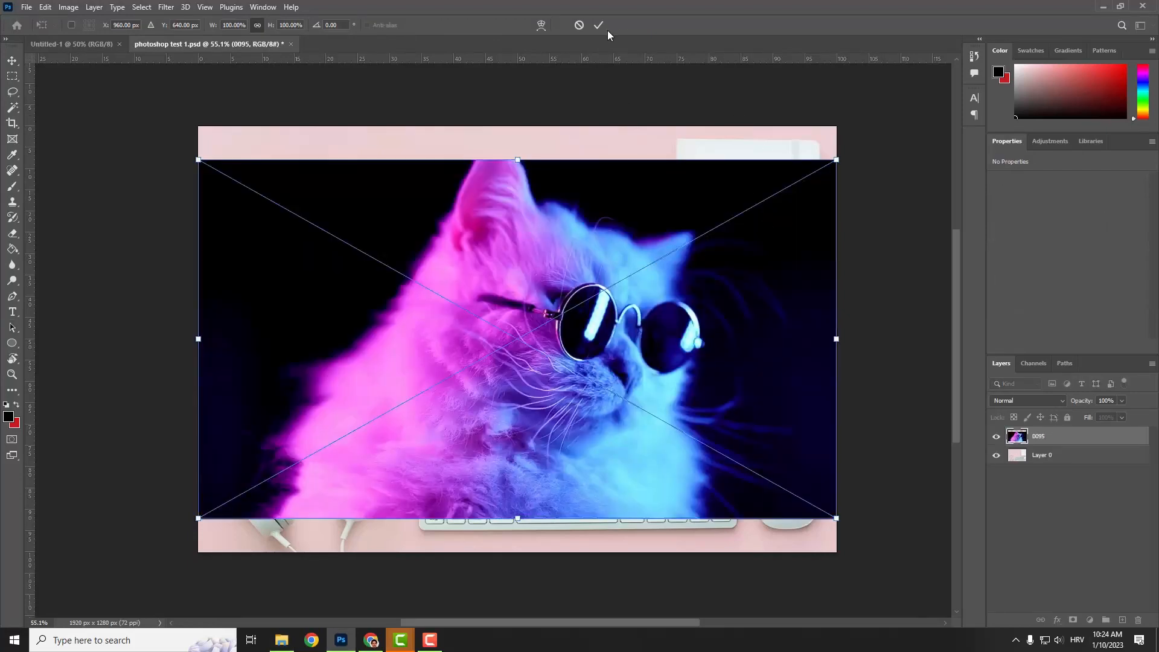
left_click_drag(836, 160, 578, 306)
left_click_drag(457, 408, 591, 324)
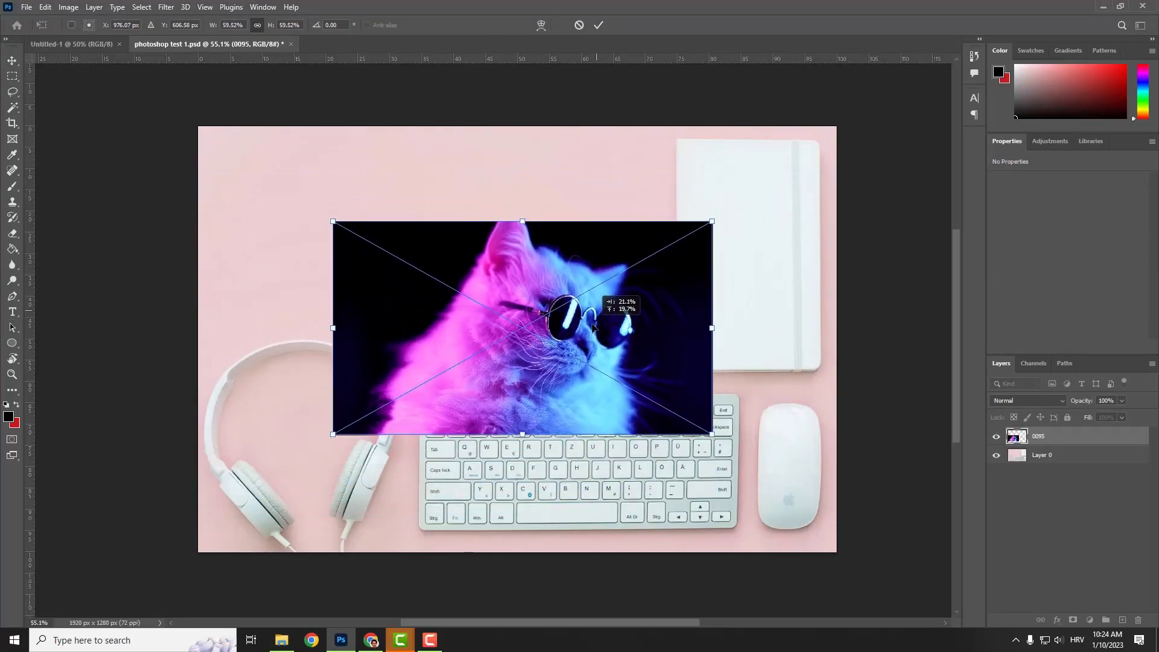
left_click(598, 25)
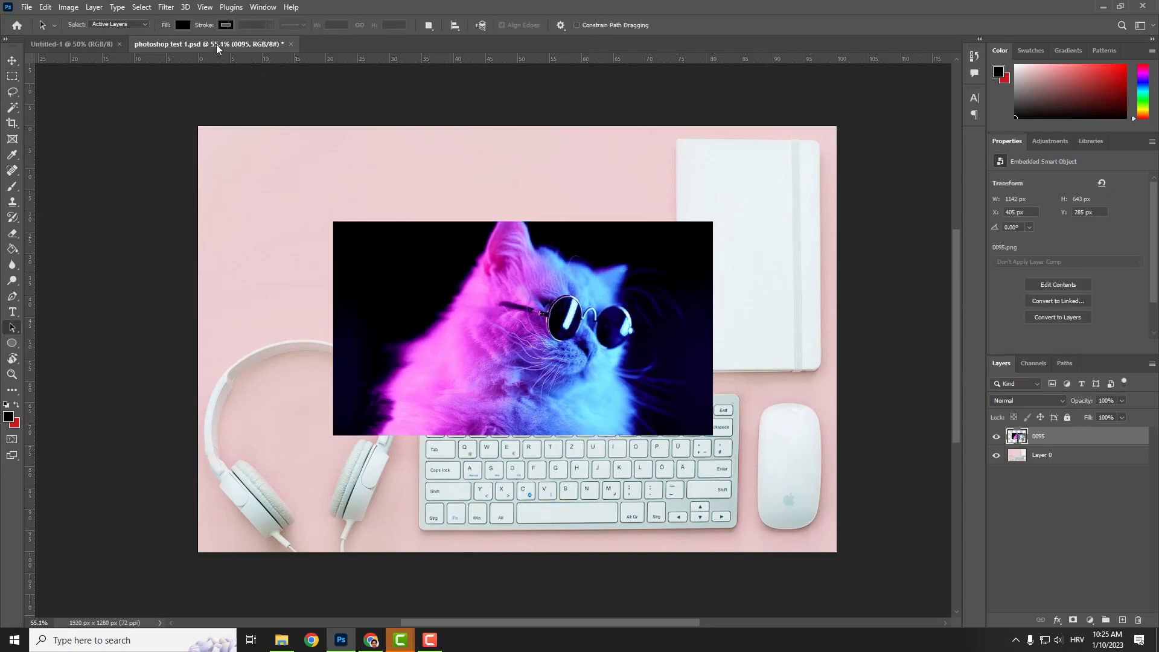
Step: Try a Mosaic filter with a cell size of 27 on the 0095 layer and undo it
left_click(167, 8)
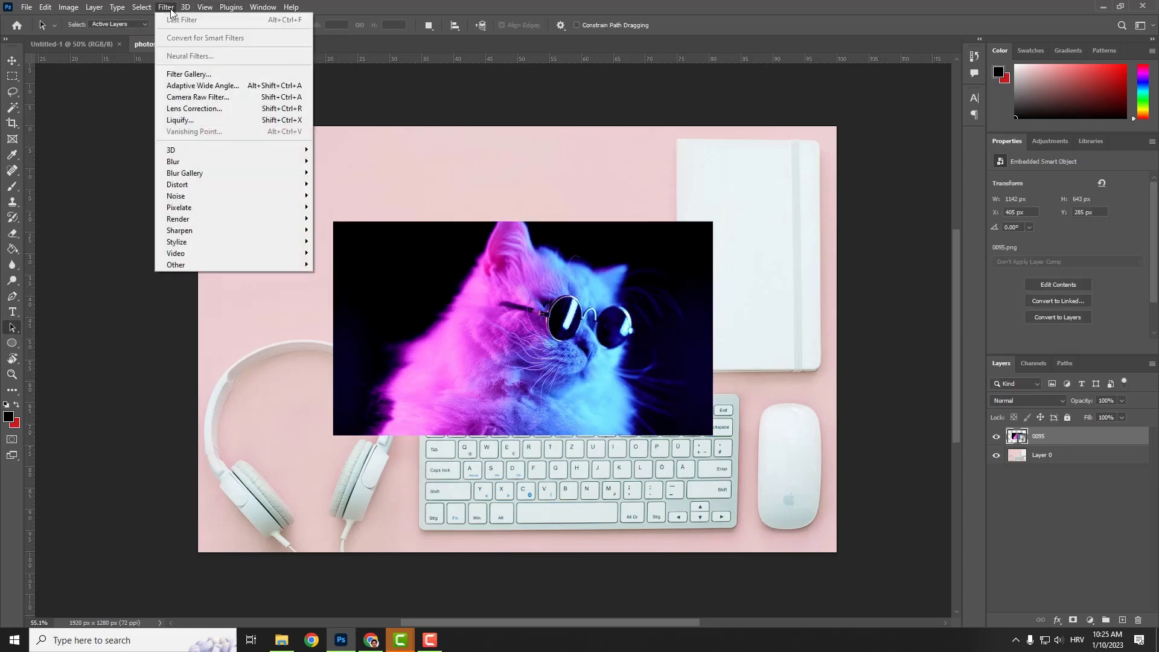
mouse_move(262, 154)
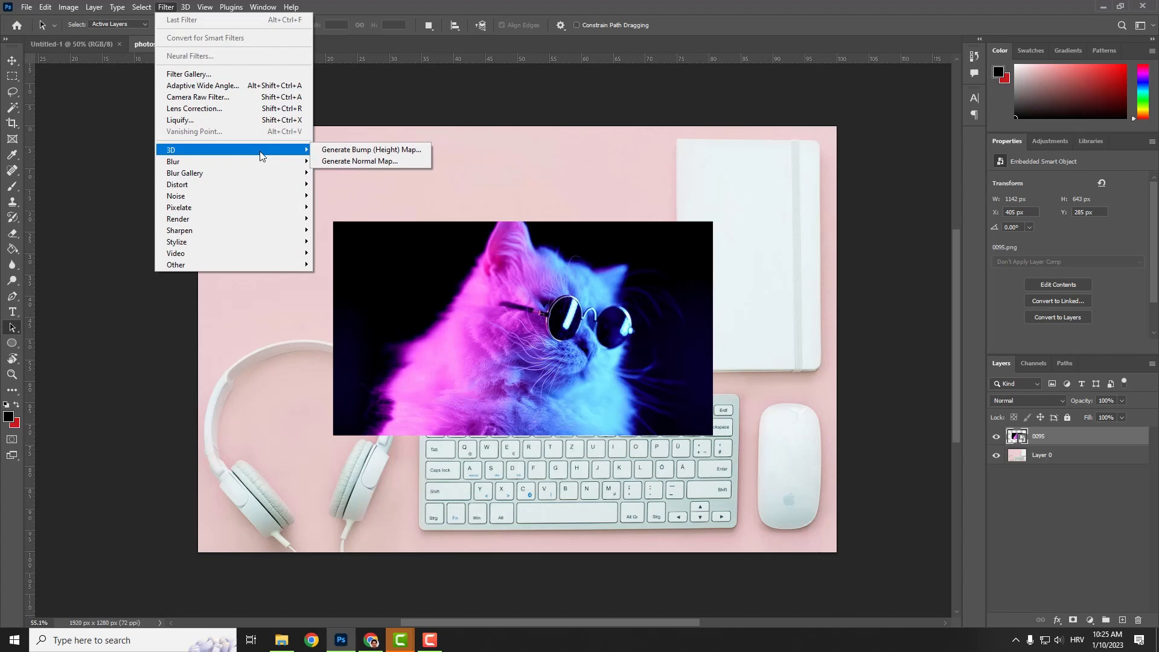
mouse_move(258, 185)
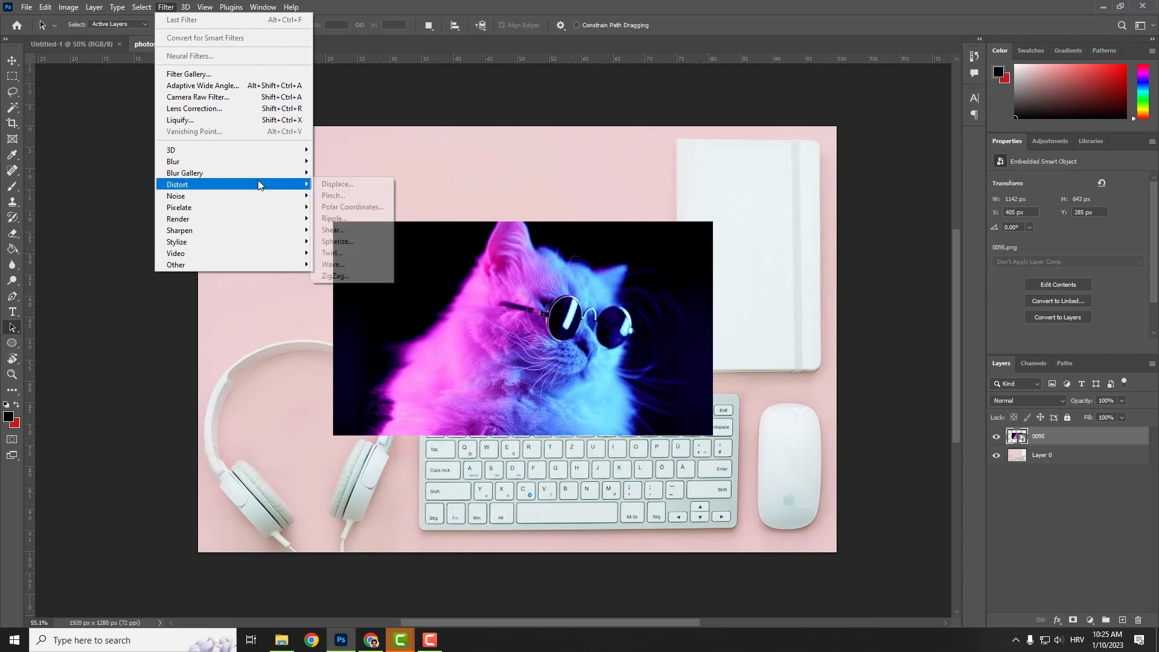
mouse_move(259, 207)
left_click(349, 264)
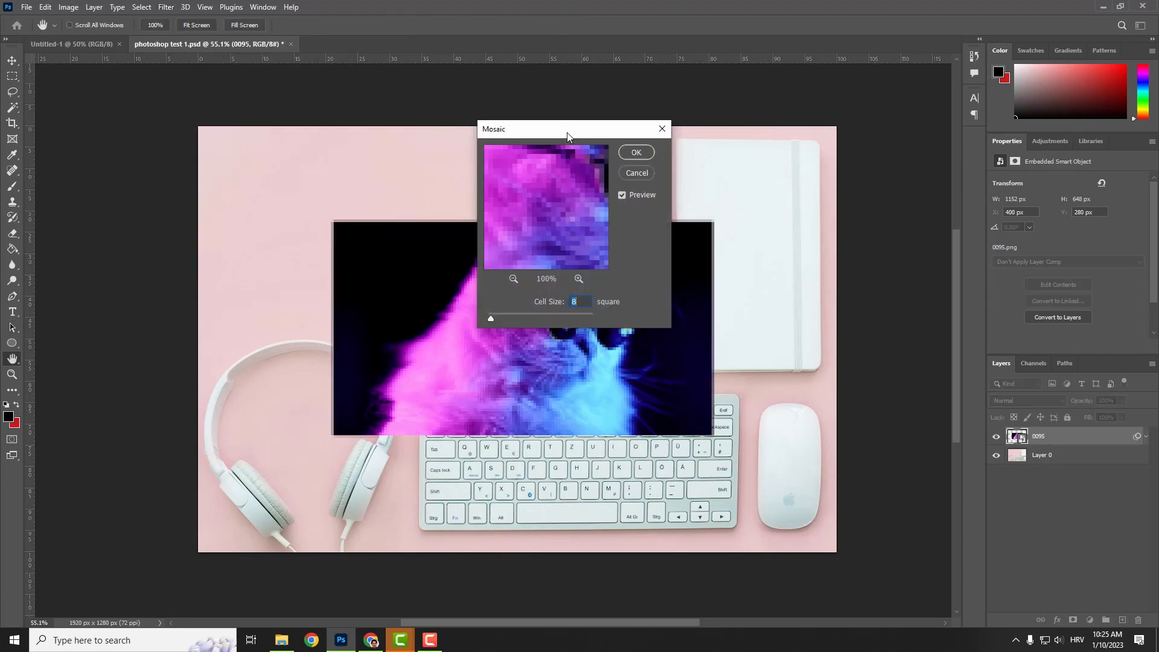
left_click_drag(564, 132, 789, 114)
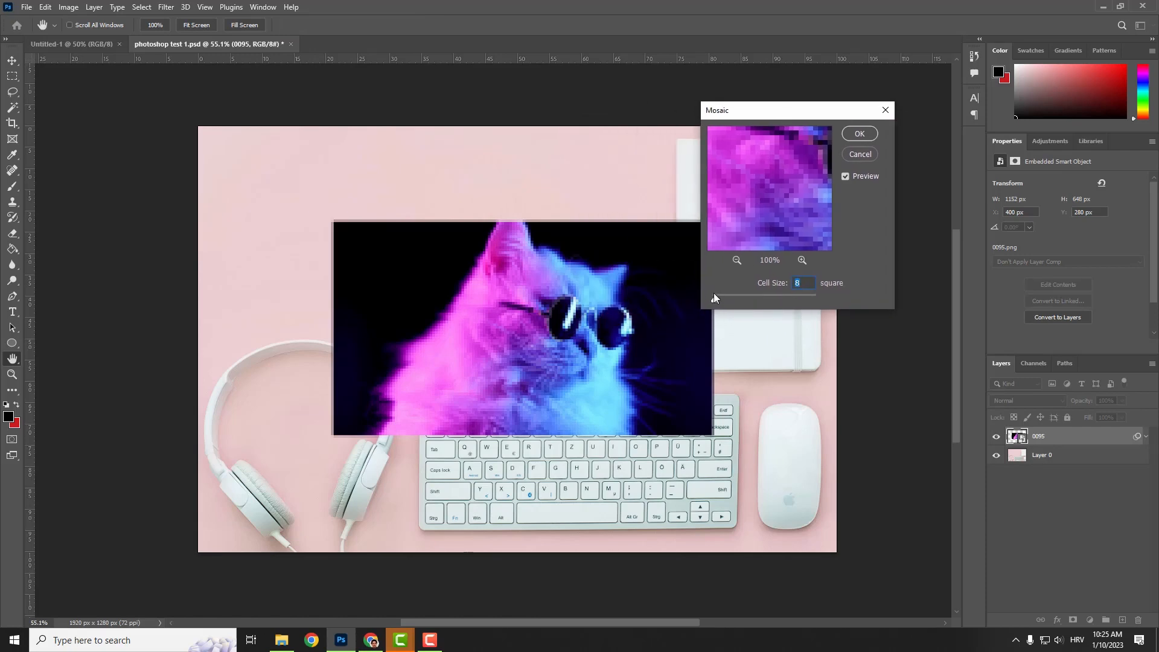
mouse_move(716, 299)
left_mouse_down()
mouse_move(742, 303)
mouse_move(725, 299)
left_mouse_up()
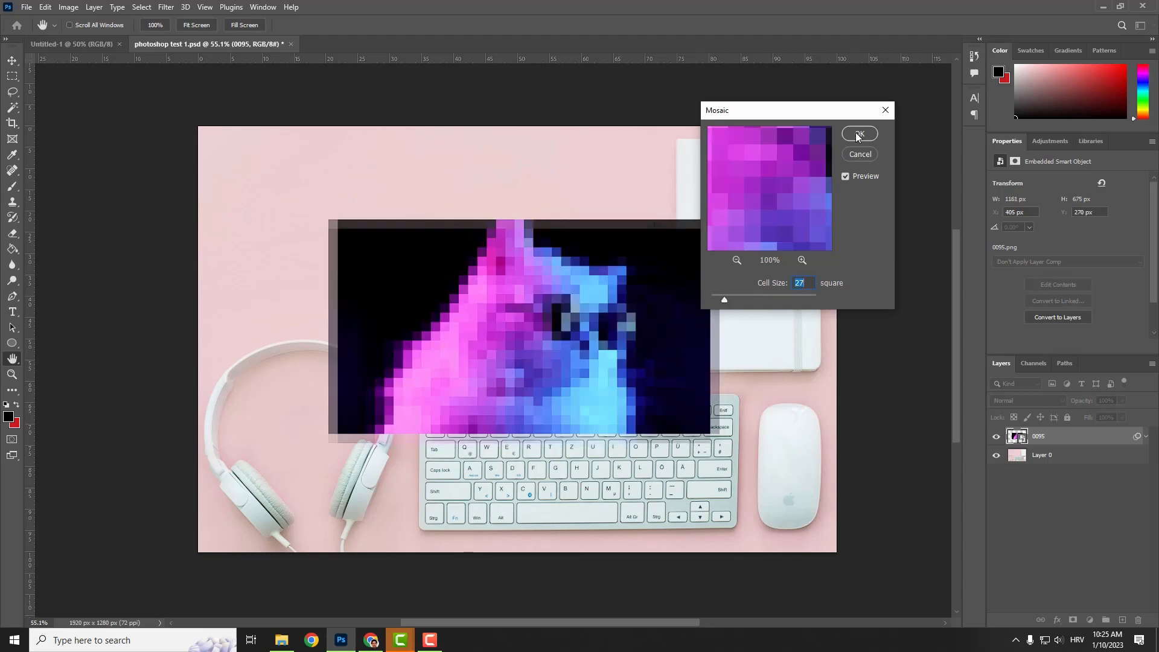
left_click(856, 132)
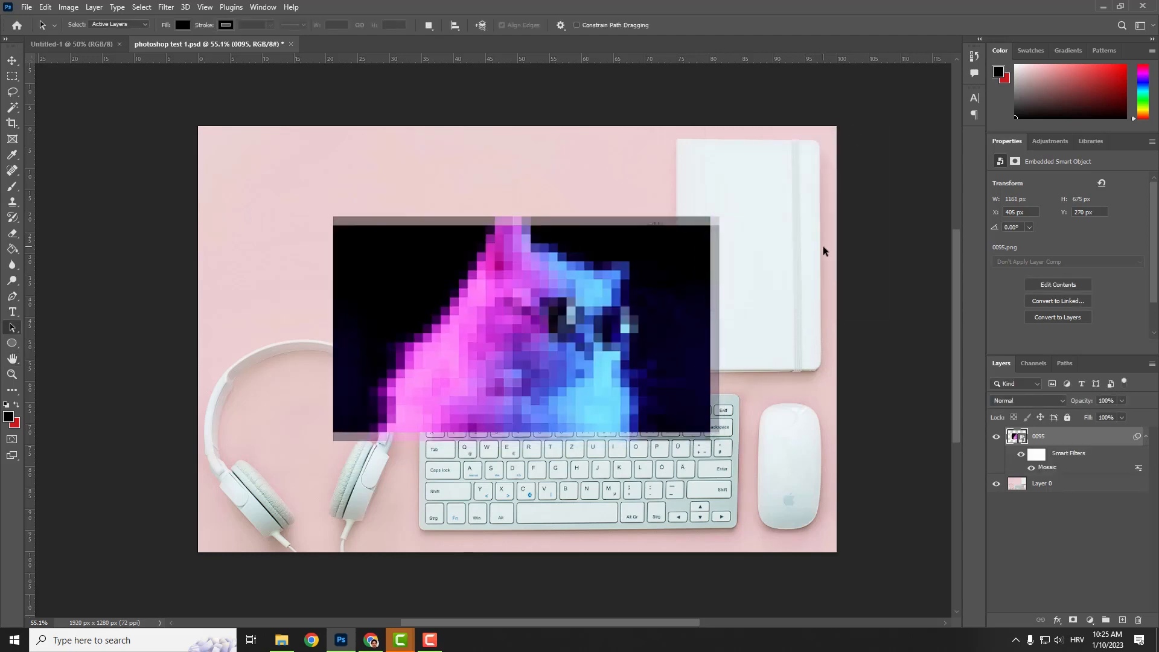
key("ctrl+z")
Step: Add a white Color Overlay at 35% opacity and a Bevel & Emboss effect to the 0095 layer
left_click(97, 8)
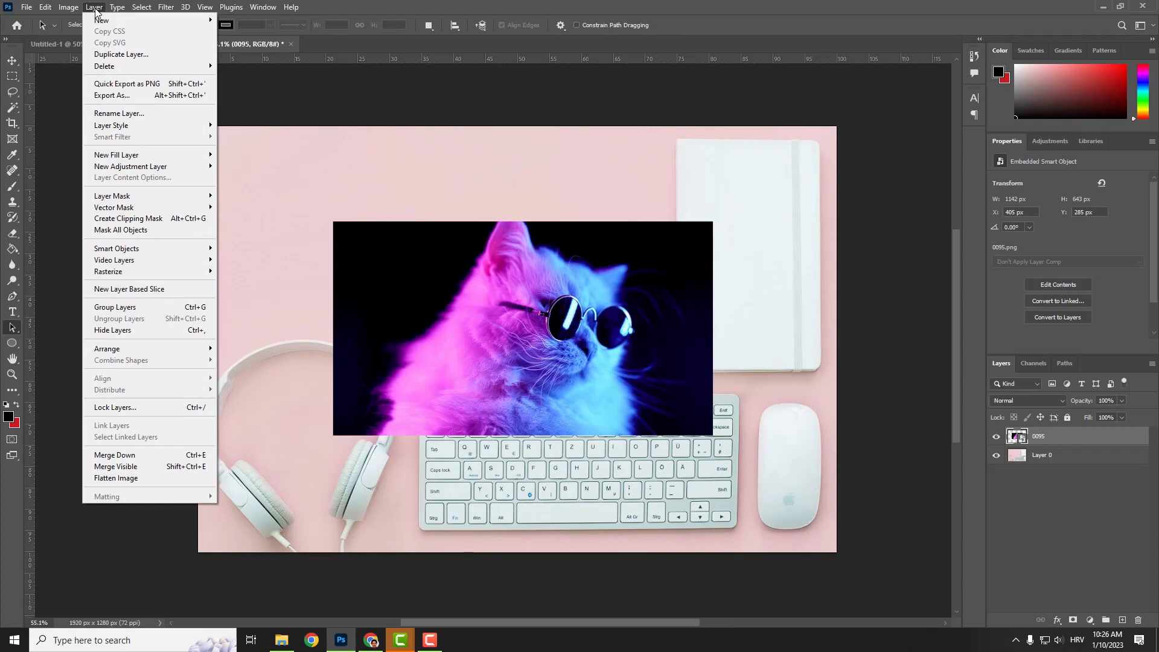
mouse_move(127, 126)
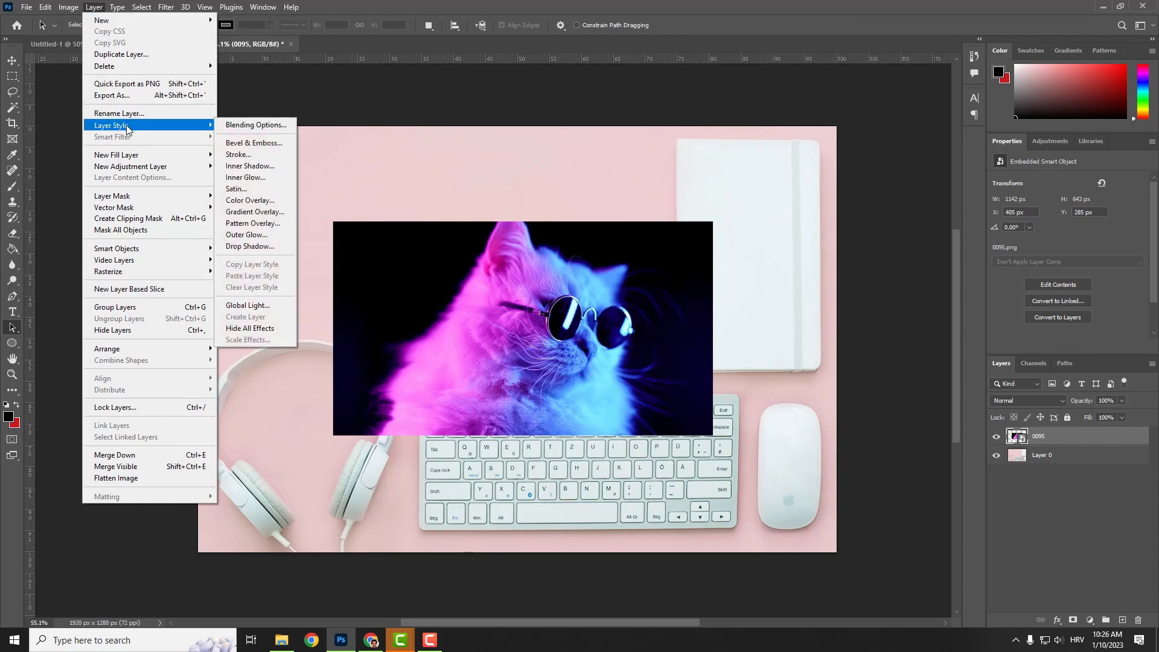
left_click(264, 201)
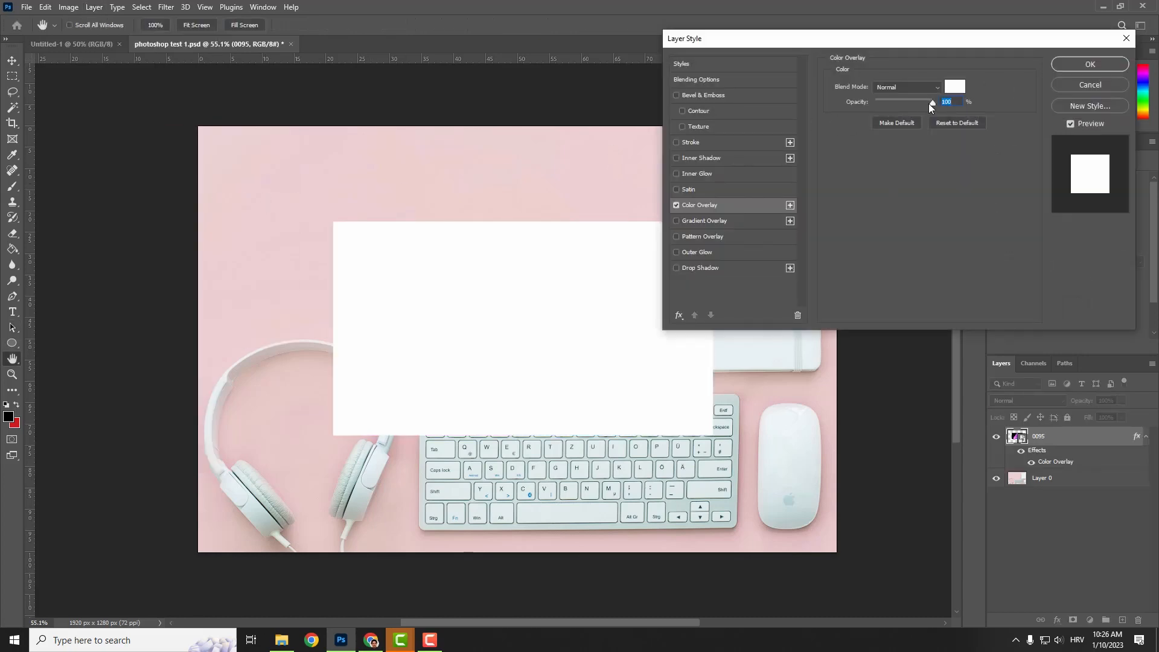
left_click_drag(929, 103, 896, 102)
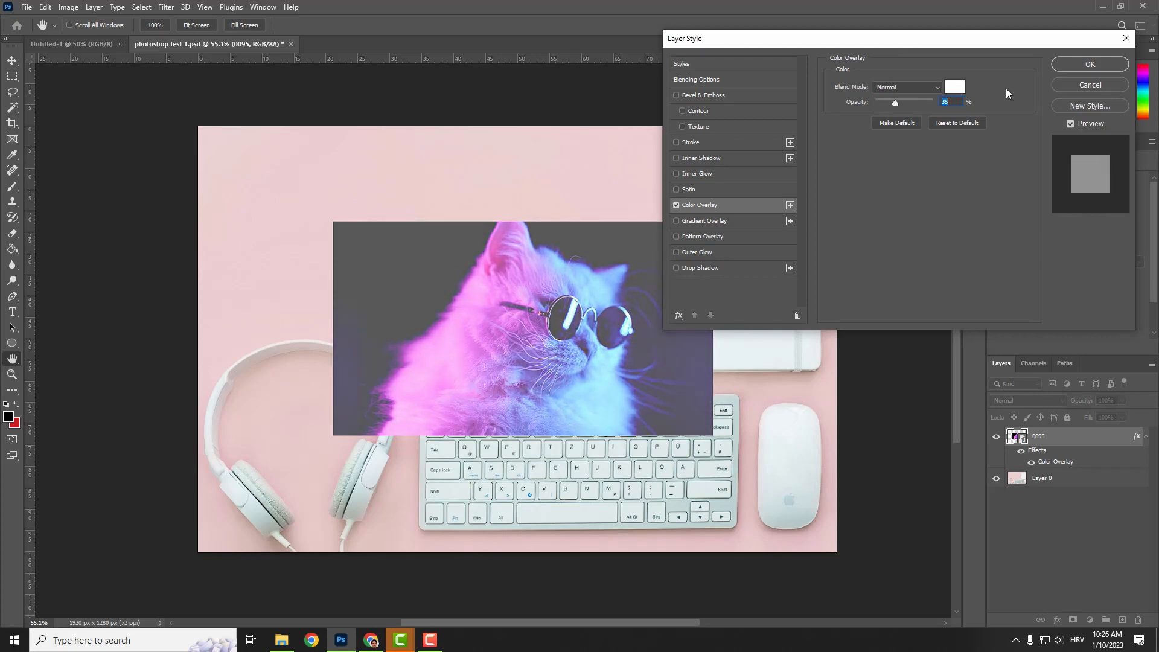
key("Return")
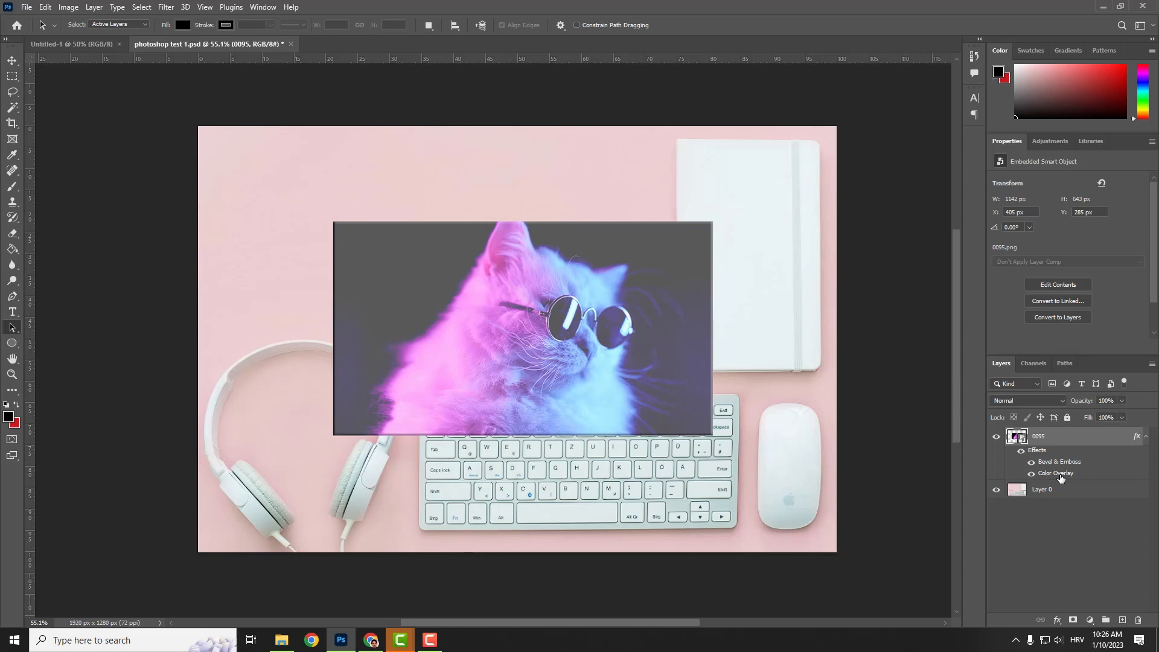
Step: Try Darken and Linear Burn for the Color Overlay, settle on the Color Dodge blend mode, and raise the overlay's opacity
double_click(1057, 474)
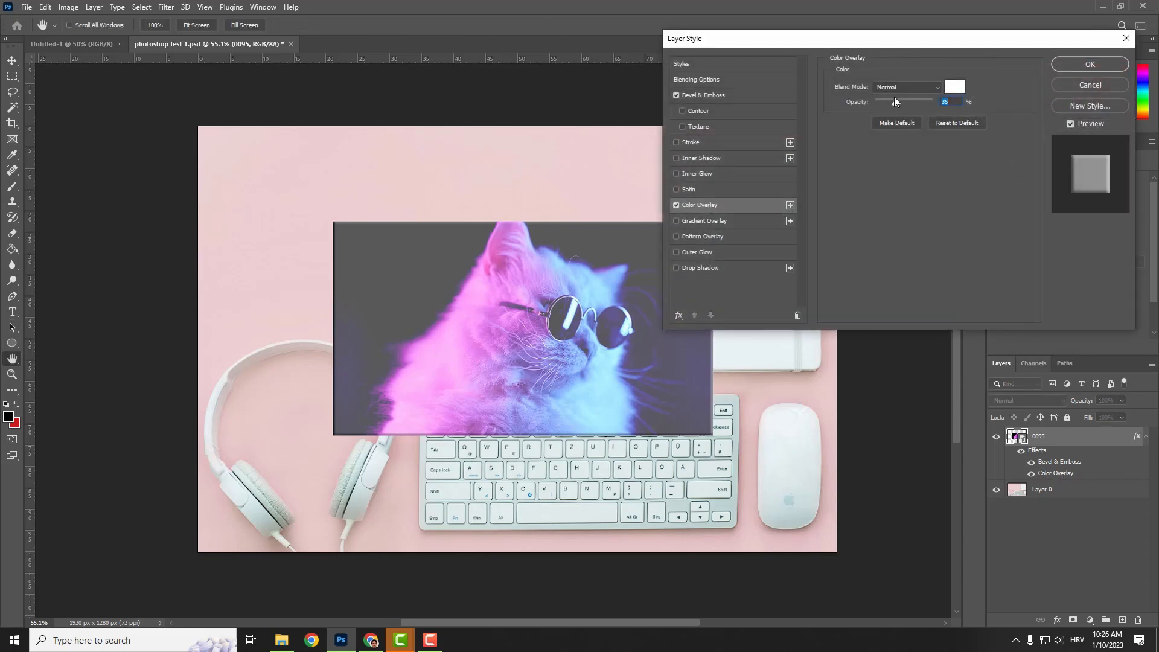
left_click(898, 89)
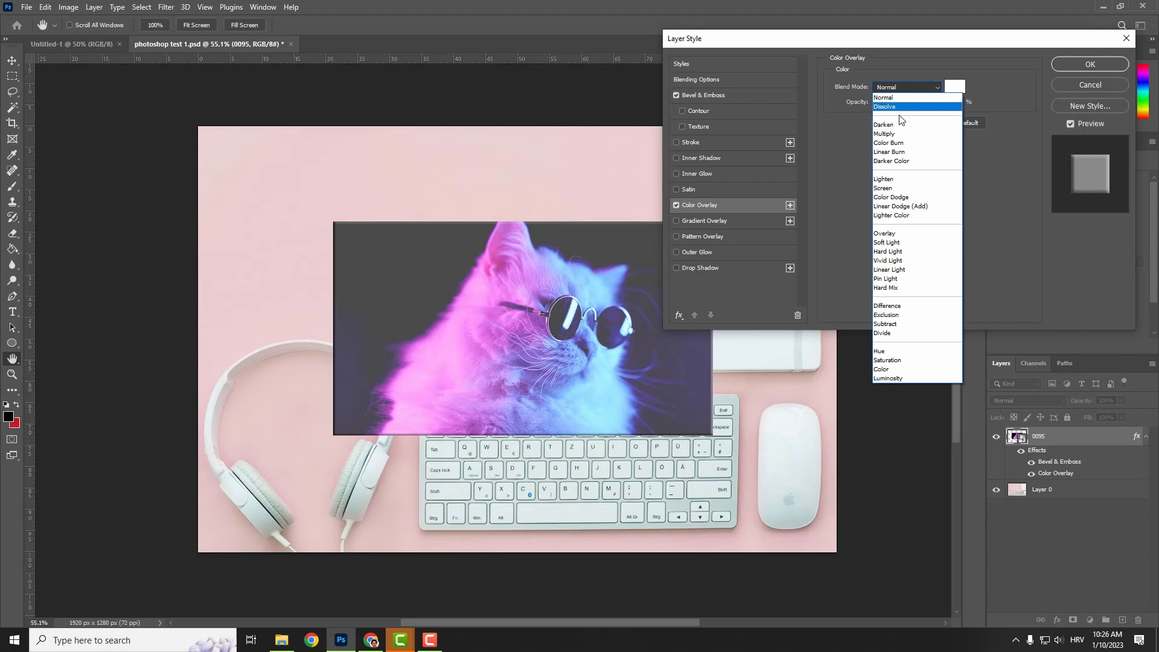
left_click(900, 124)
left_click(905, 87)
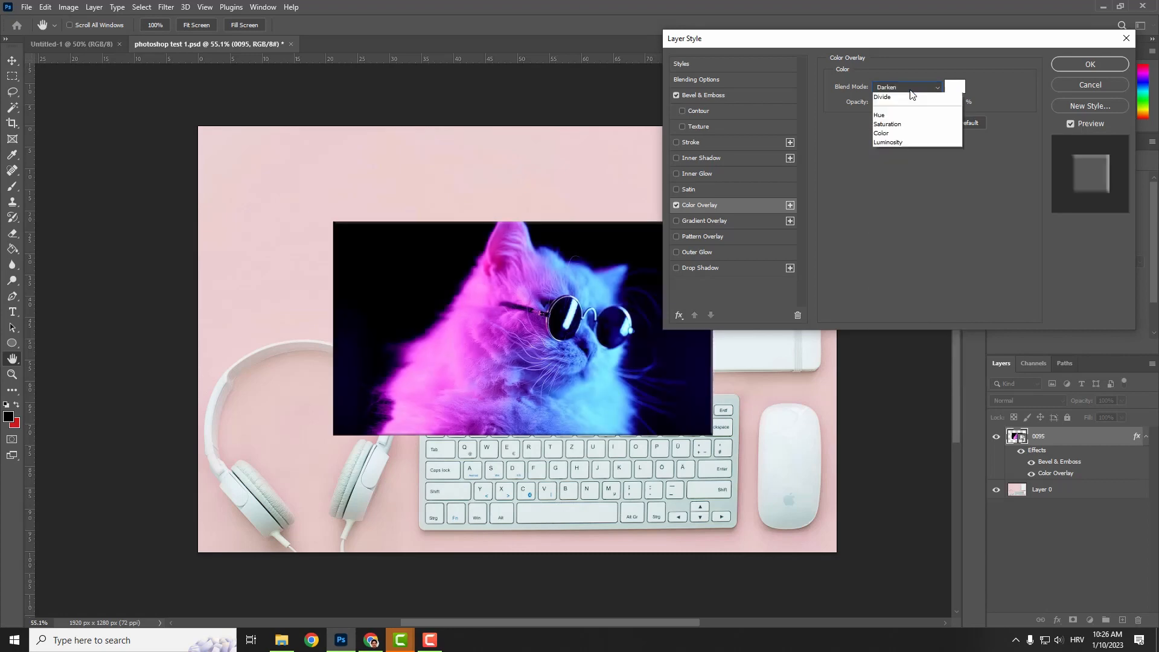
left_click(910, 152)
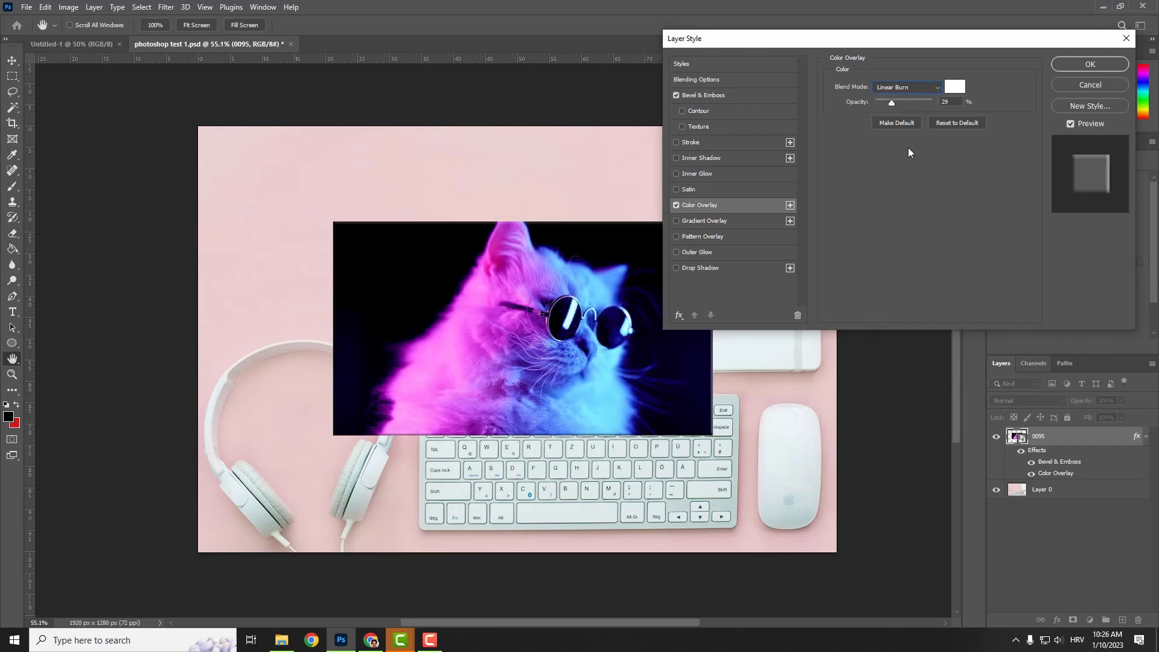
left_click(905, 87)
left_click(902, 199)
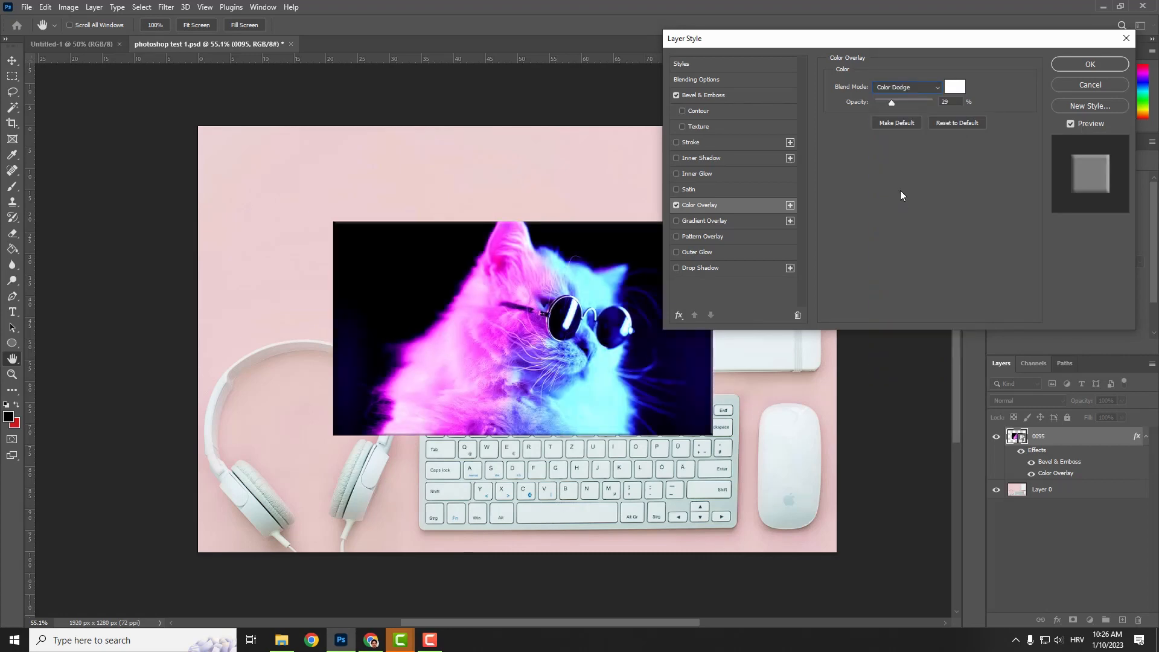
mouse_move(889, 103)
left_mouse_down()
mouse_move(926, 102)
mouse_move(843, 108)
mouse_move(910, 104)
left_mouse_up()
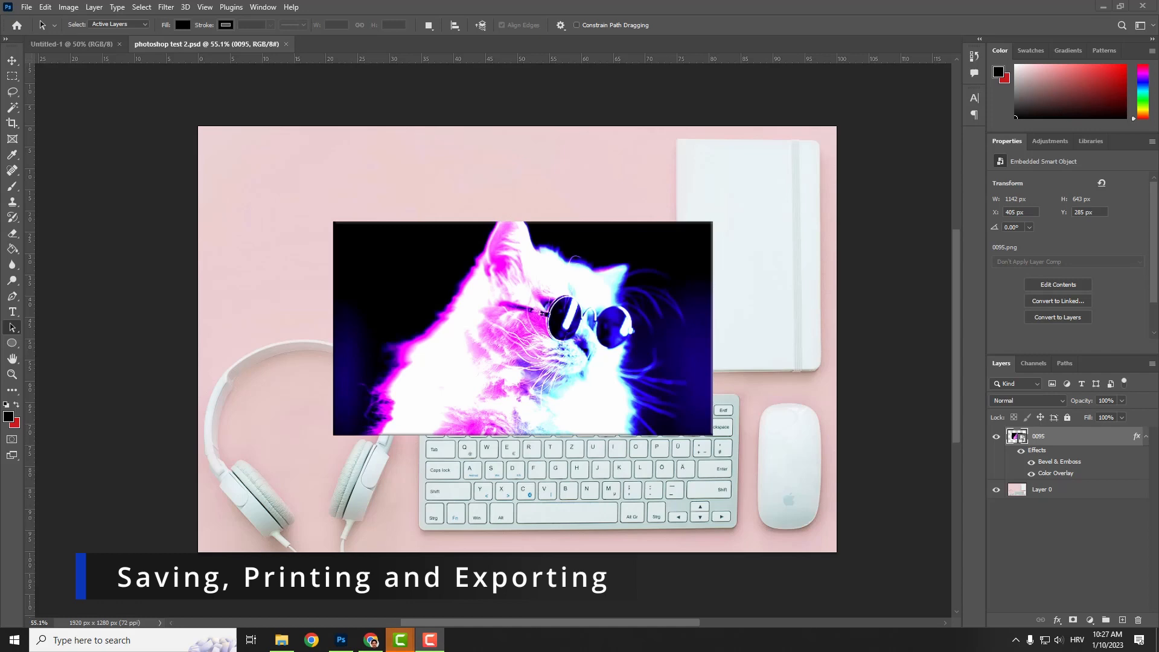
Step: Open the print settings for the document and reposition the image within the page preview
left_click(27, 7)
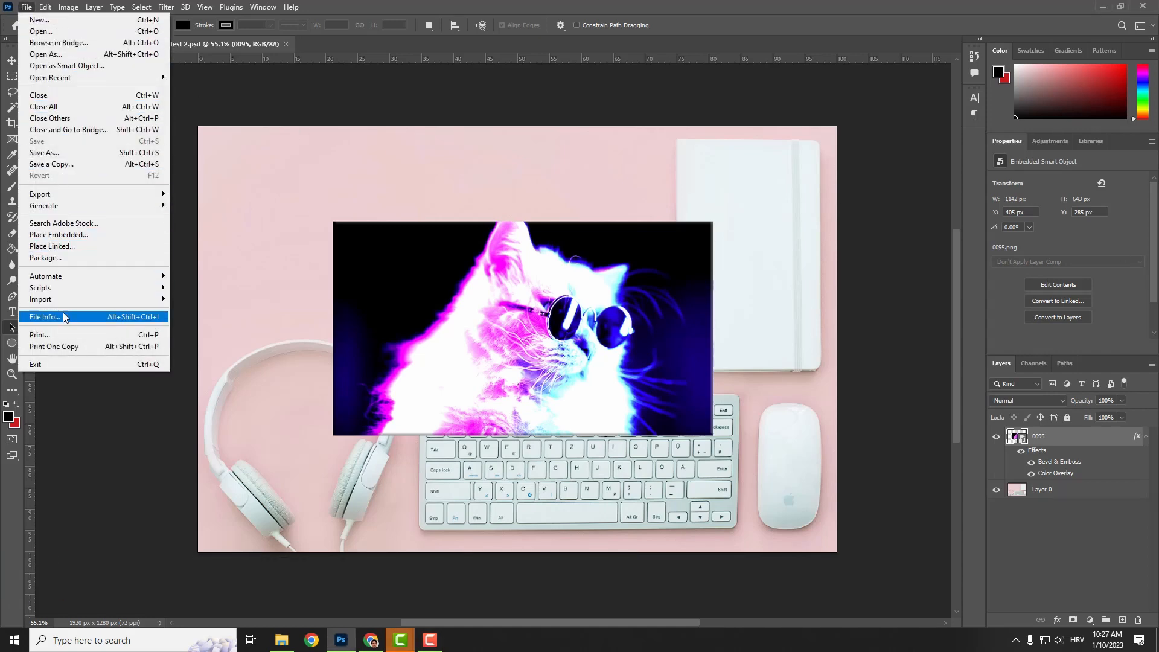
left_click(63, 336)
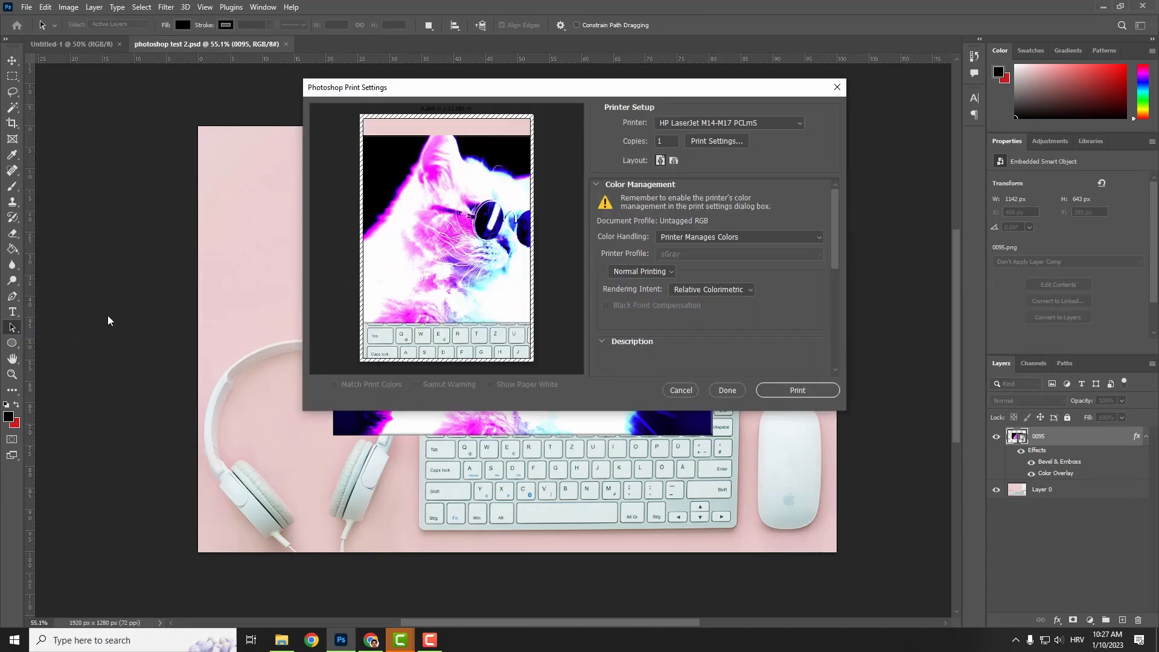
left_click_drag(368, 236, 419, 211)
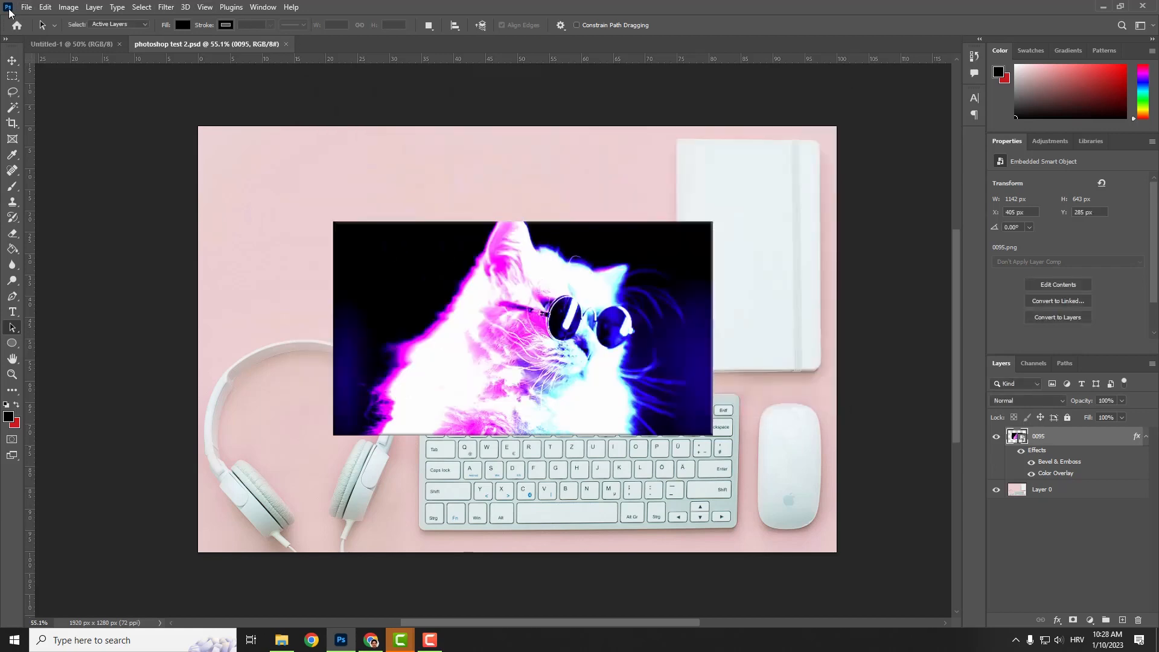
Step: Export the document as a JPG at quality 7, named photoshop test 2, into the Editor folder
left_click(26, 8)
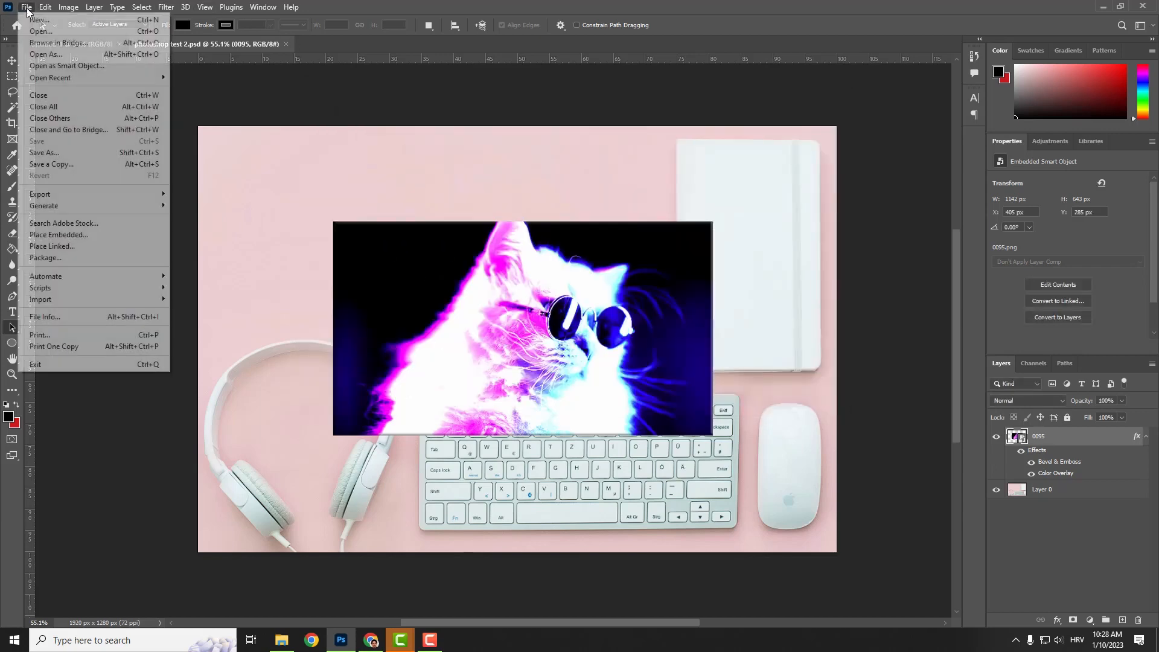
mouse_move(82, 200)
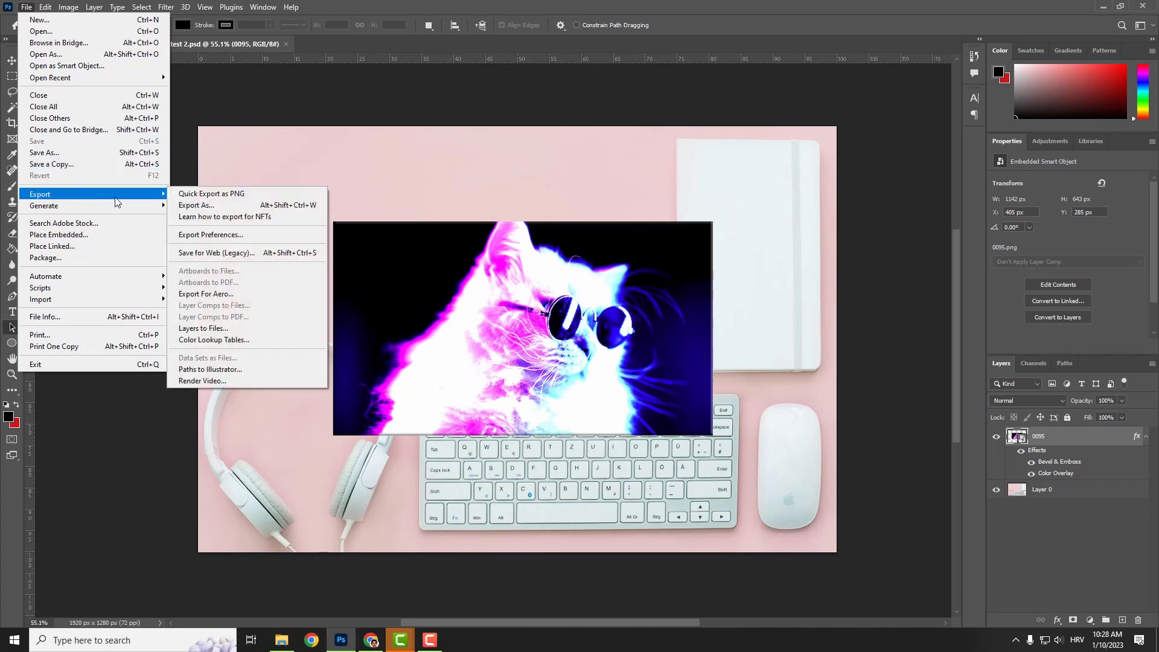
left_click(299, 206)
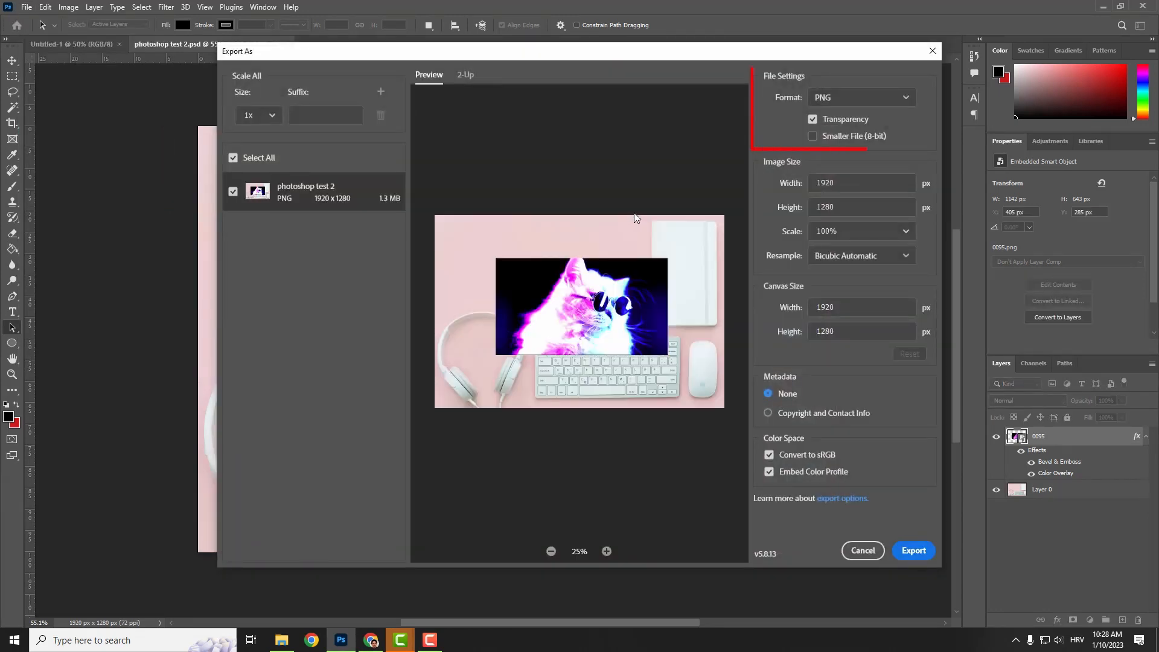
left_click(900, 97)
left_click(857, 140)
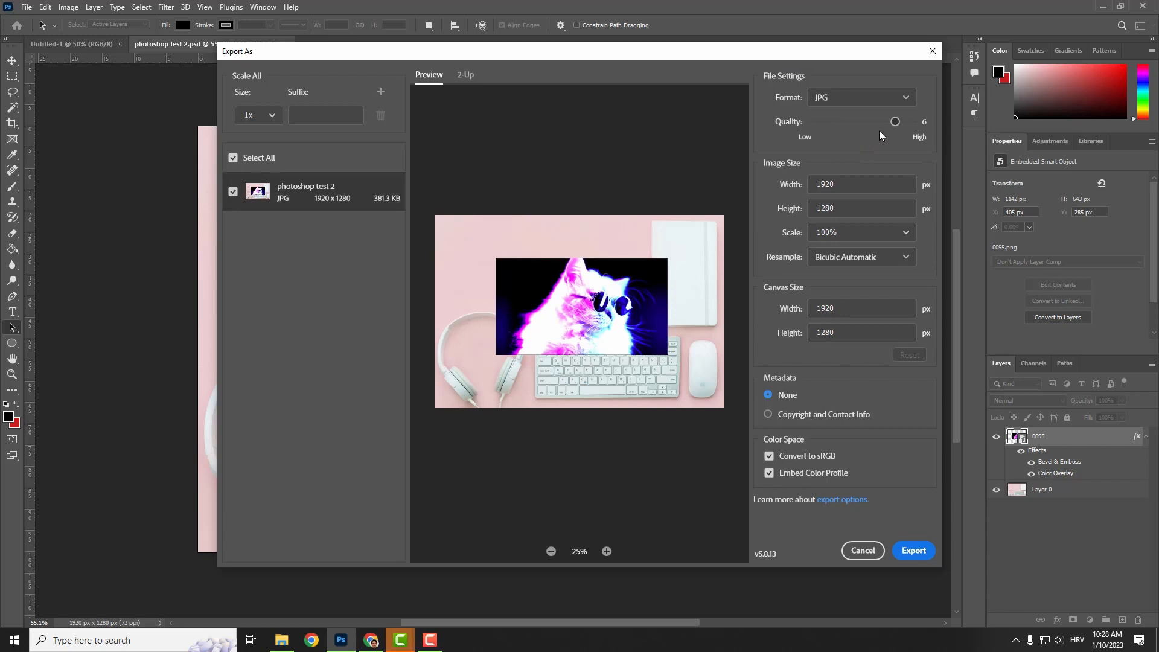
left_click_drag(843, 122, 911, 122)
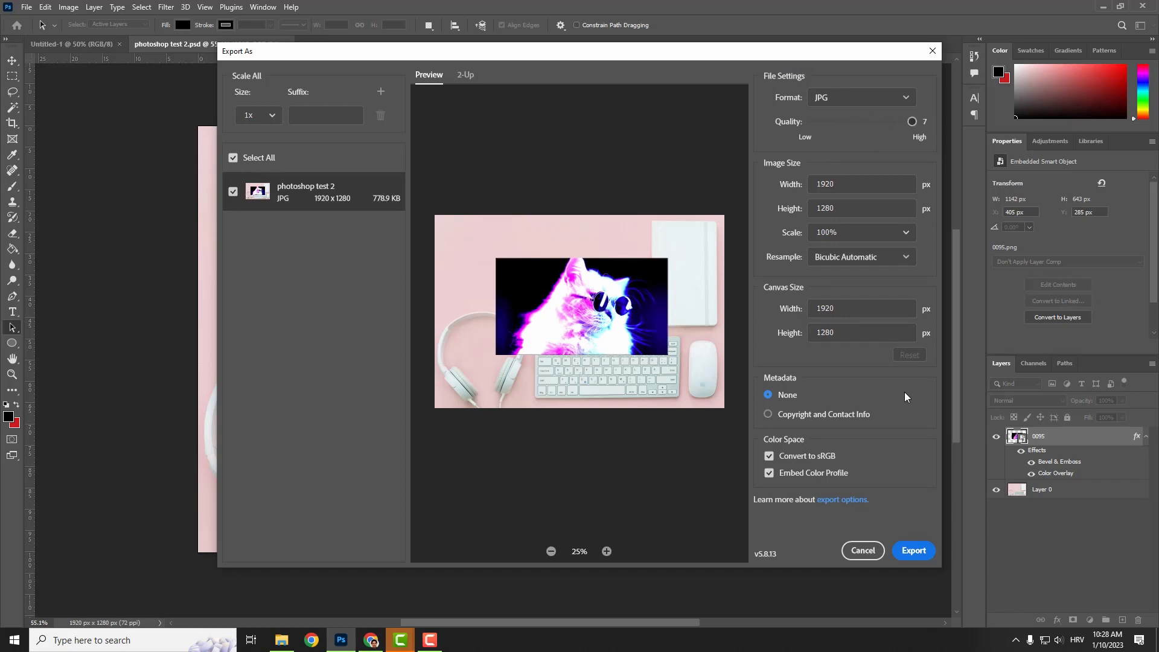
left_click(913, 551)
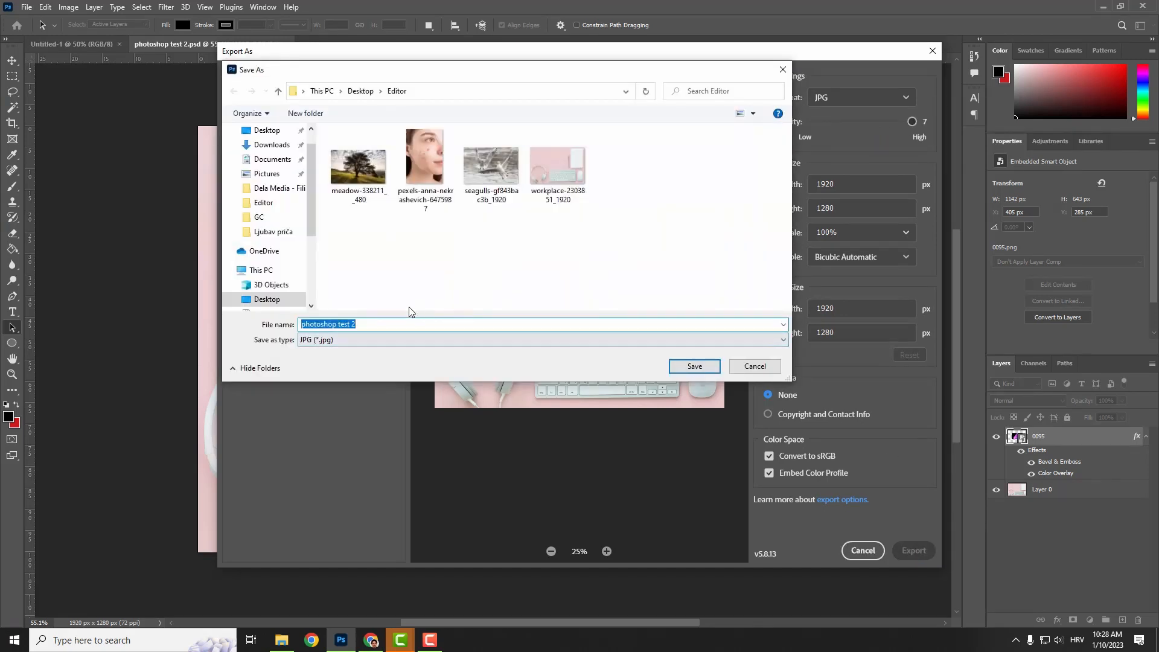
left_click(685, 367)
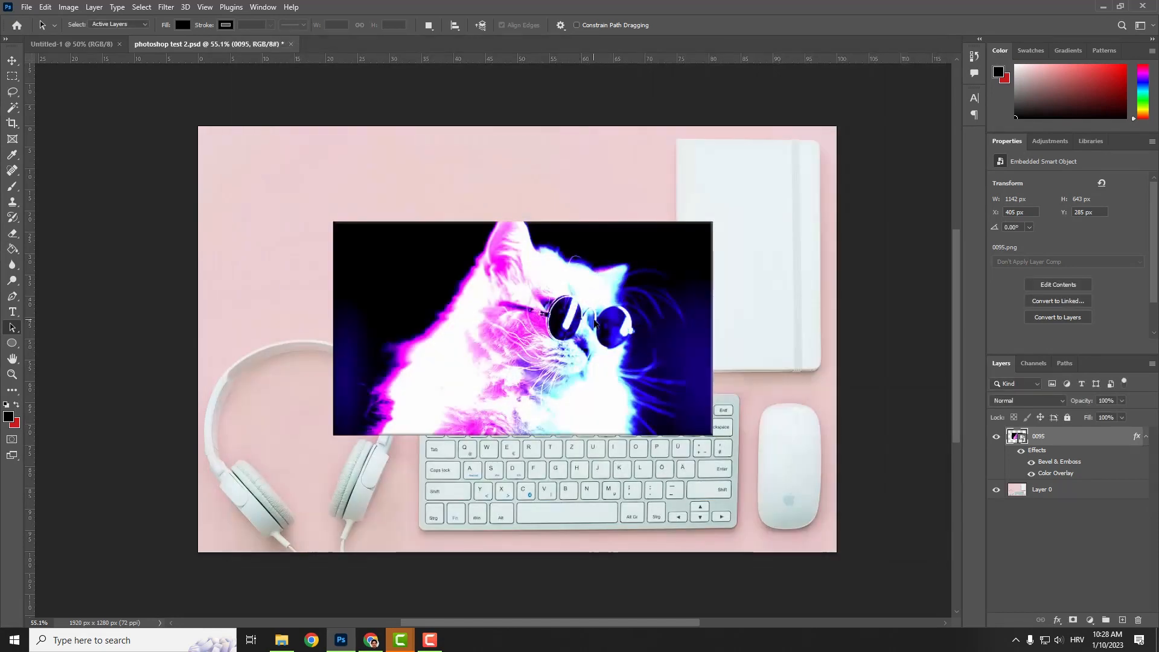
Step: Open the exported photoshop test 2 JPG from the Editor folder to inspect the result
left_click(281, 639)
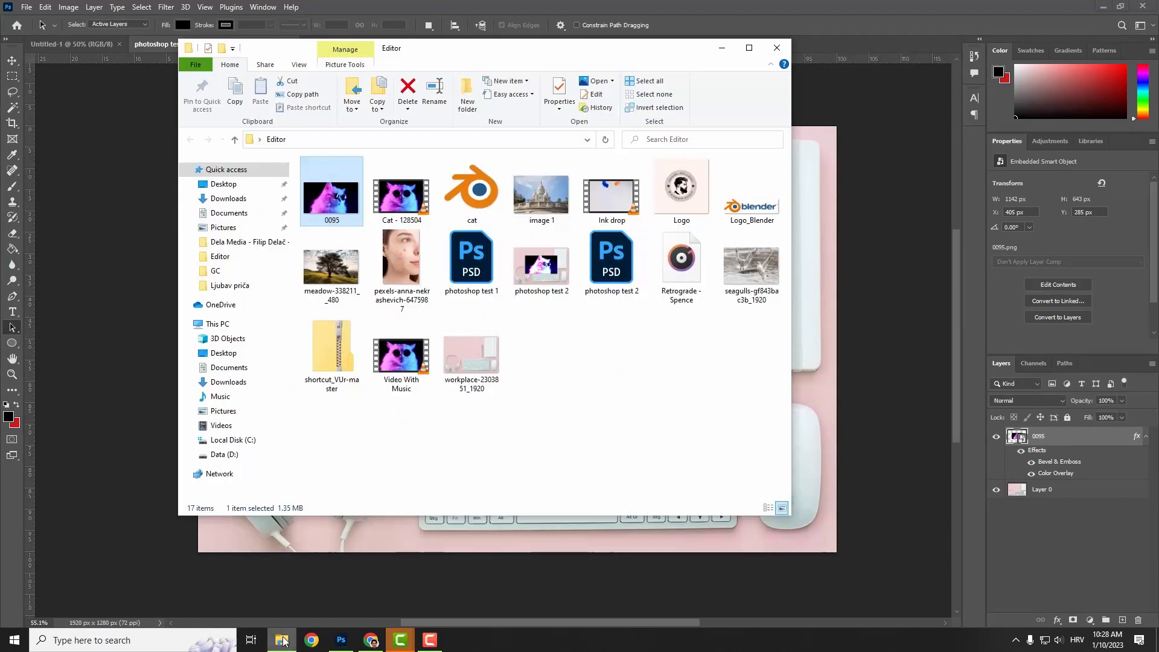
key("Return")
left_click_drag(667, 416, 667, 567)
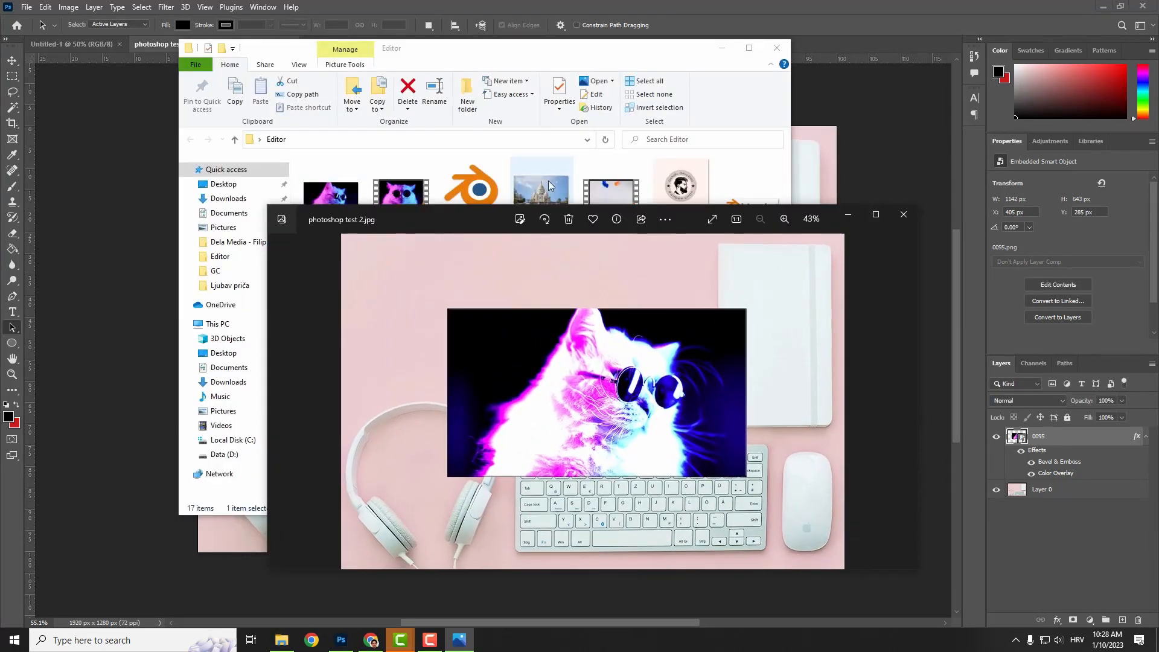
left_click_drag(466, 218, 429, 140)
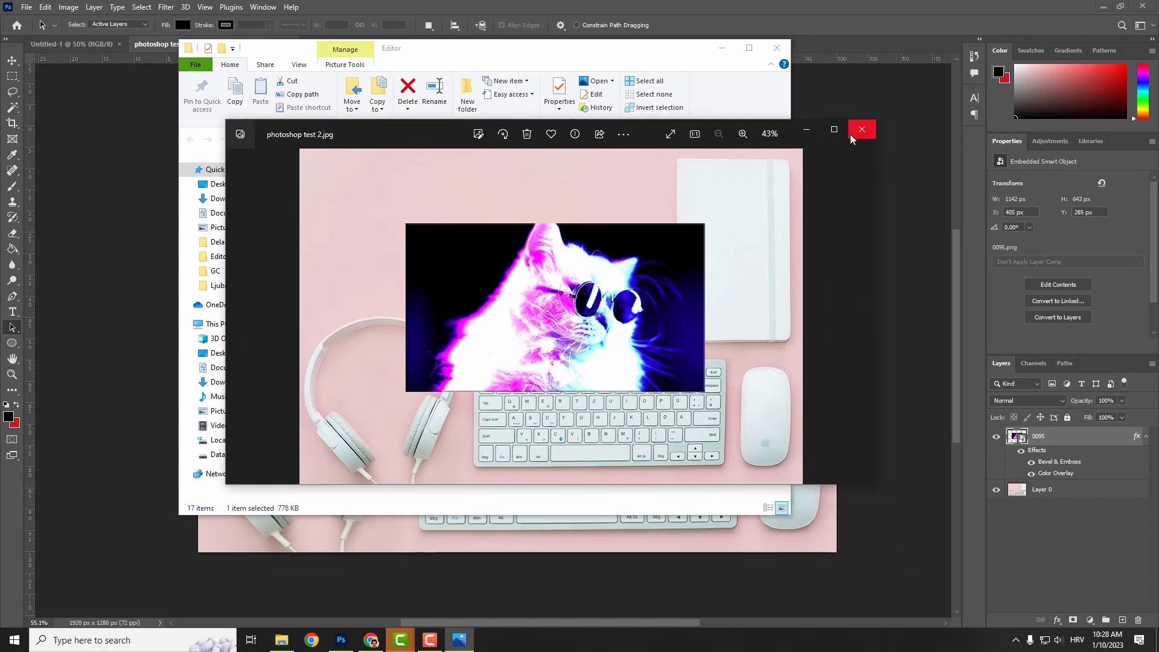